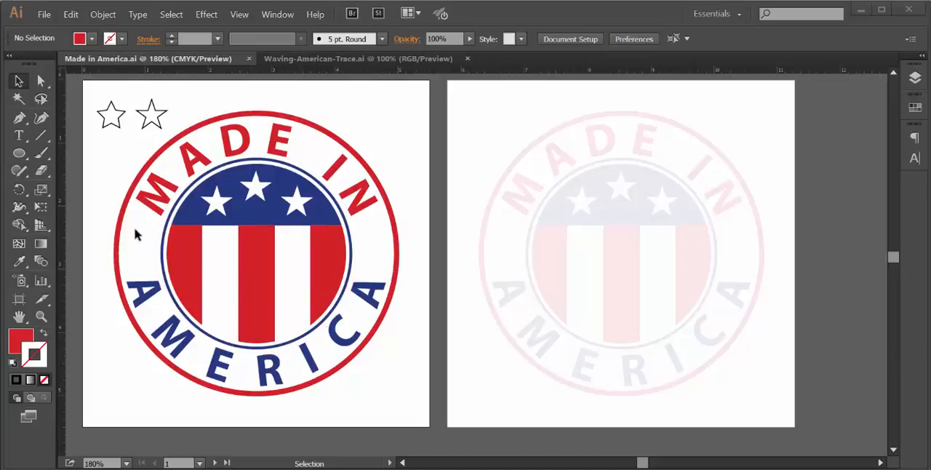
- Toggle the visibility of Layer 3, Layer 1 and Layer 2 to examine which artwork each layer holds
click(916, 79)
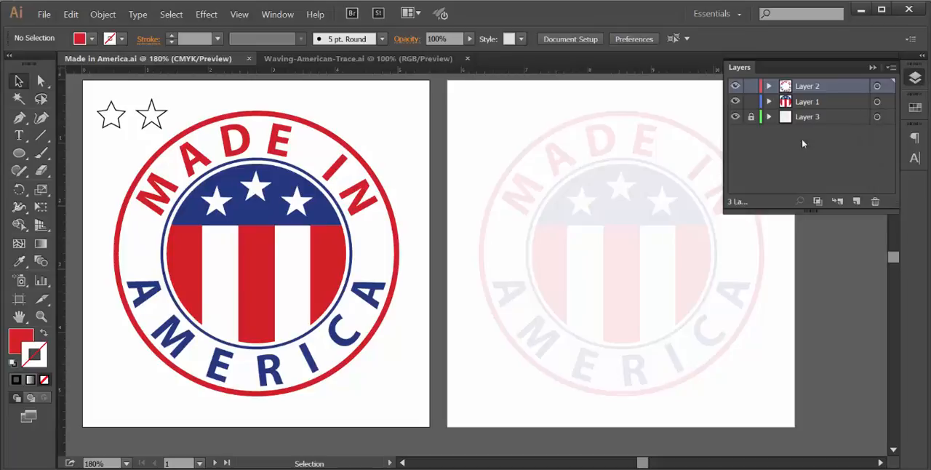
click(734, 117)
click(735, 117)
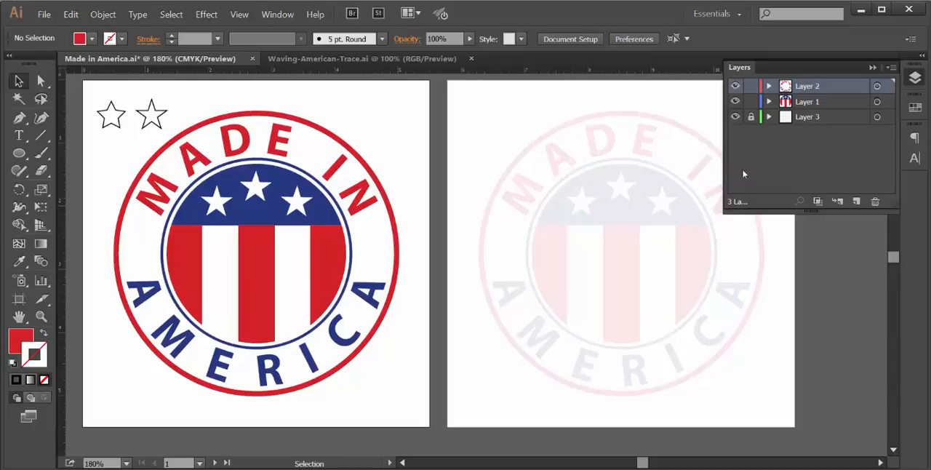
click(735, 102)
click(736, 104)
click(736, 102)
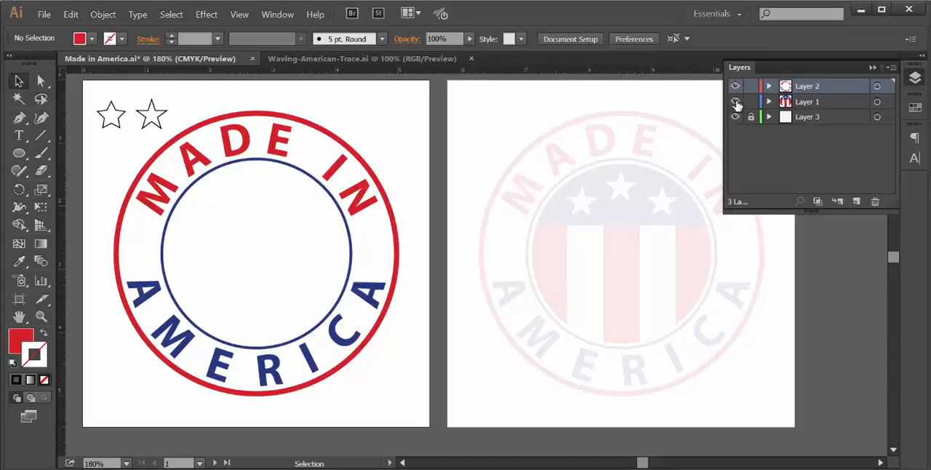
click(736, 103)
click(735, 87)
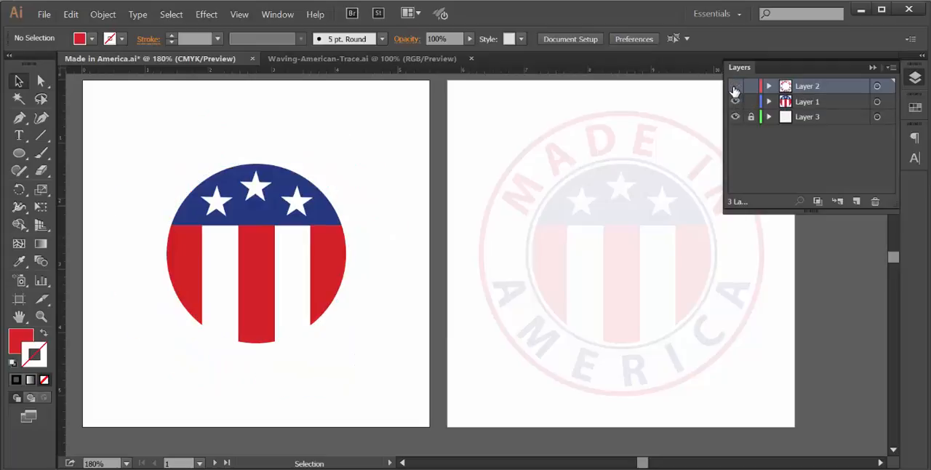
click(734, 87)
click(735, 87)
click(735, 88)
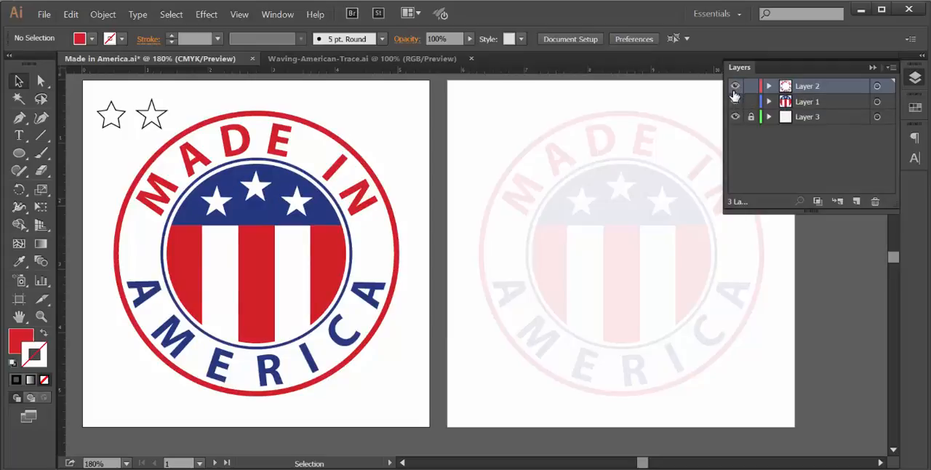
click(736, 102)
click(736, 102)
- Create a new layer directly above the locked Layer 3
click(824, 118)
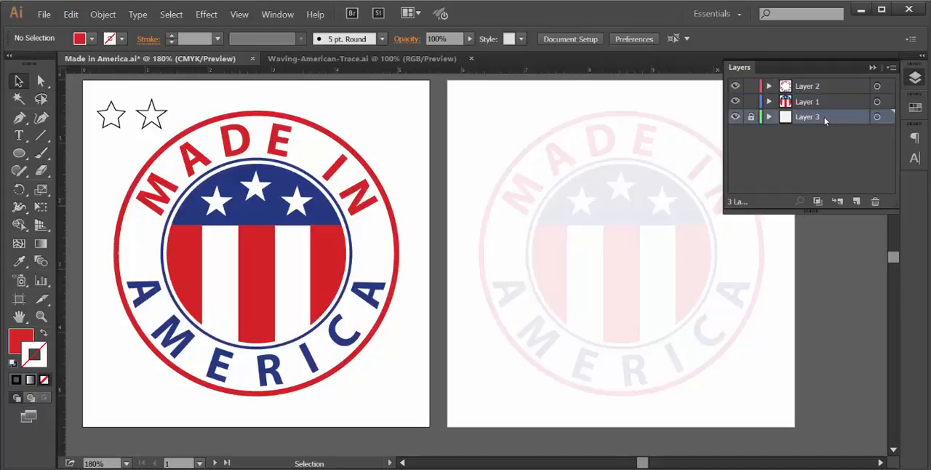
click(857, 204)
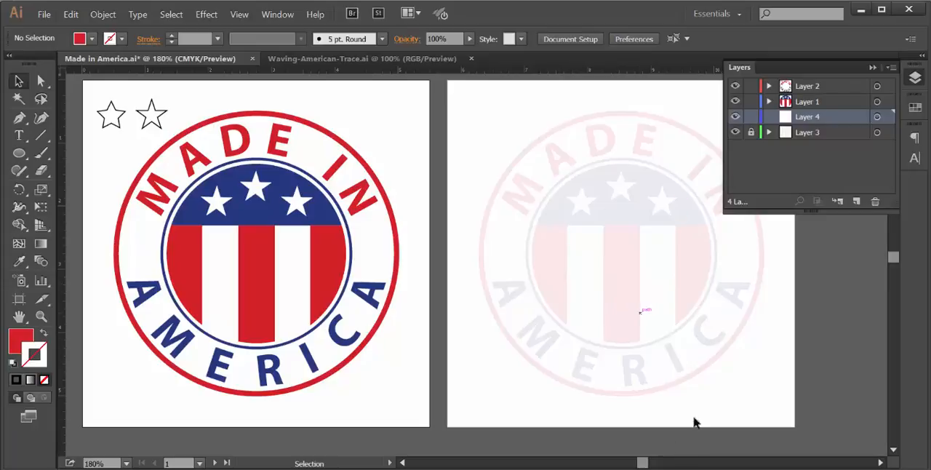
- Draw two five-pointed stars with default fill and stroke in the first artboard's upper-right corner, giving the second one narrower arms
click(880, 462)
click(403, 462)
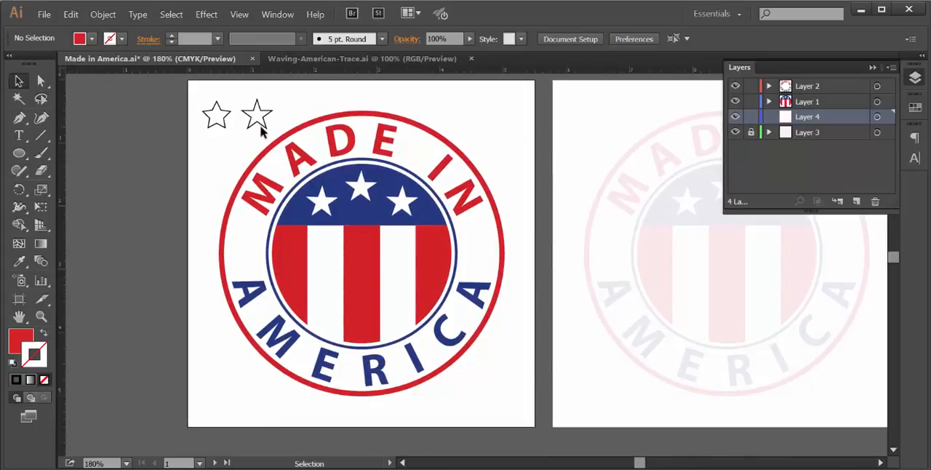
click(18, 158)
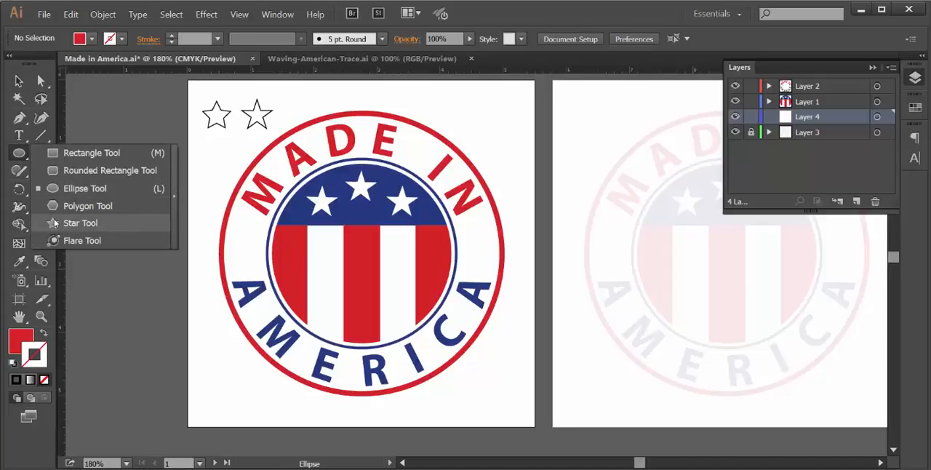
click(81, 223)
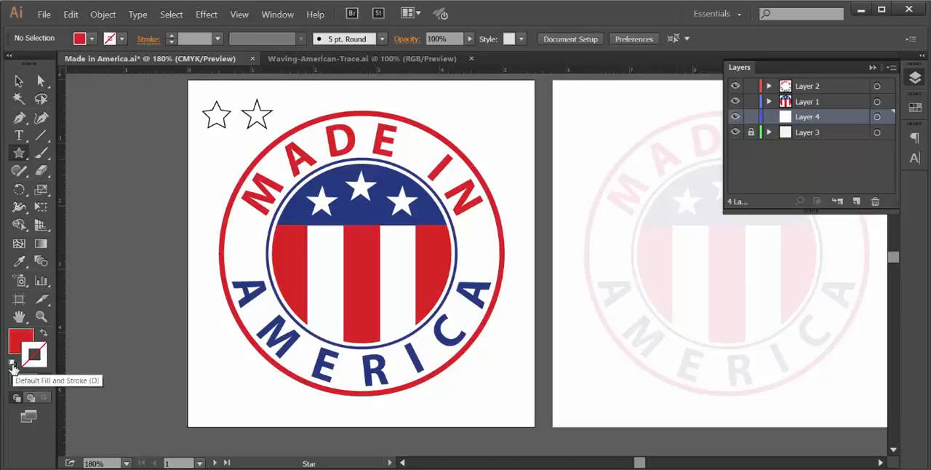
click(12, 364)
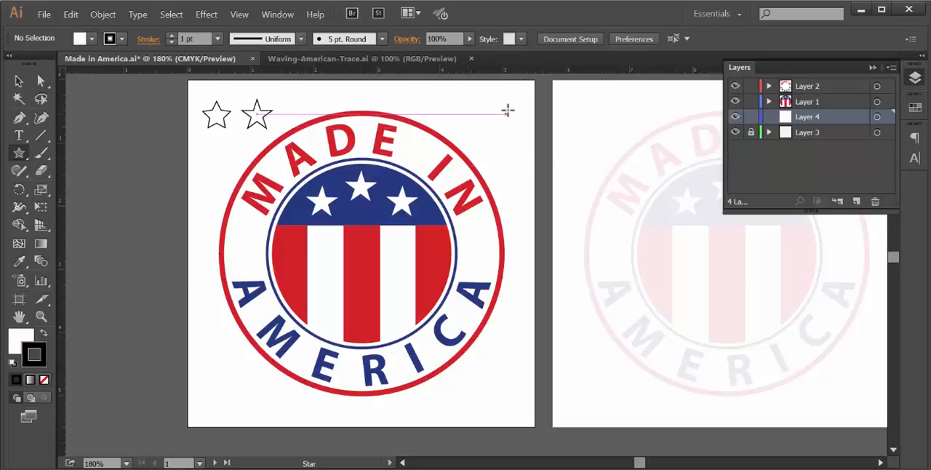
drag(470, 102, 483, 119)
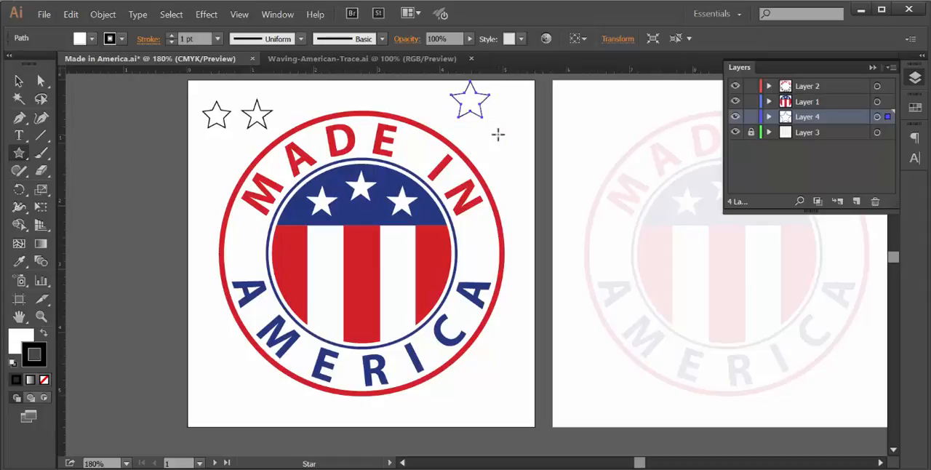
drag(499, 133, 511, 153)
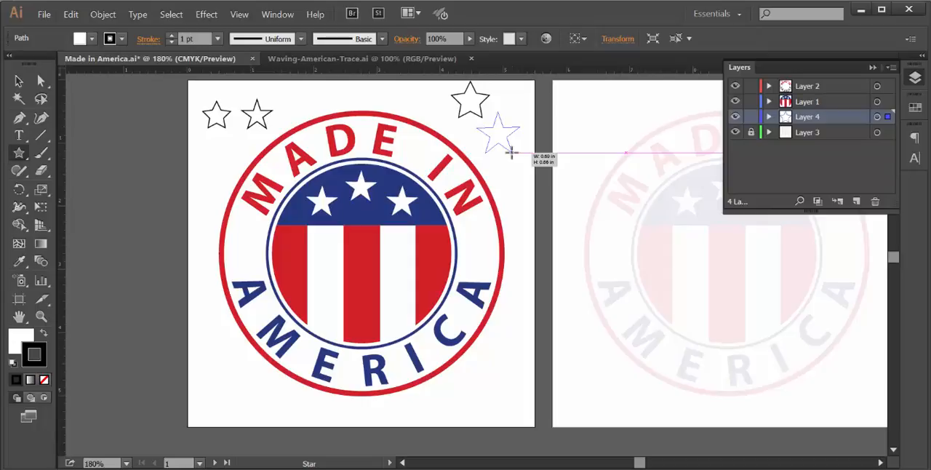
drag(511, 153, 509, 150)
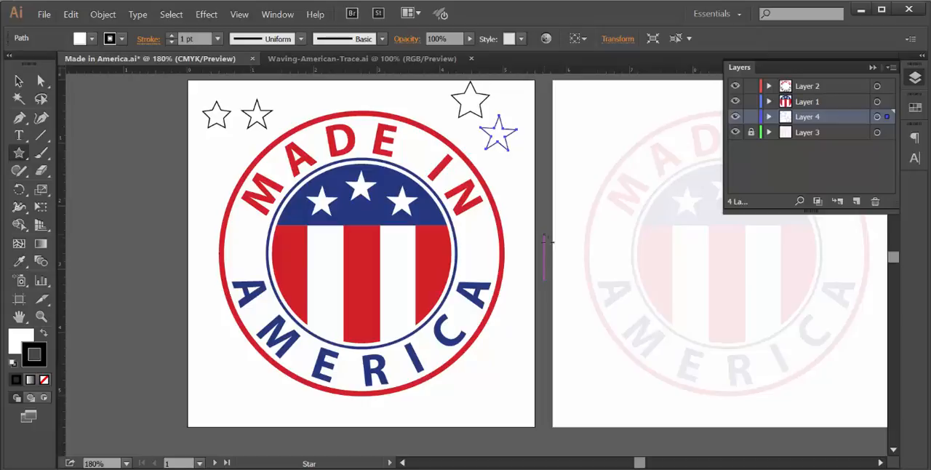
- Draw a circle about 2.86 in in diameter from the centre of the faded emblem on the second artboard, covering its inner disc
click(881, 463)
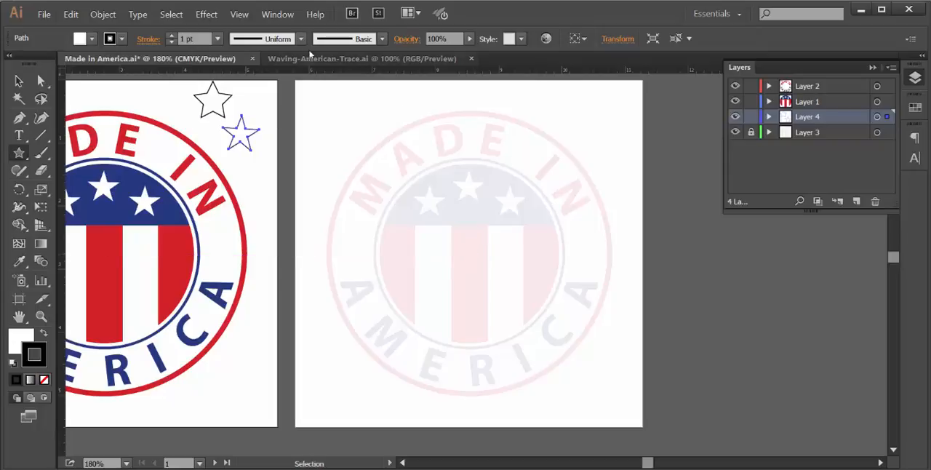
click(240, 15)
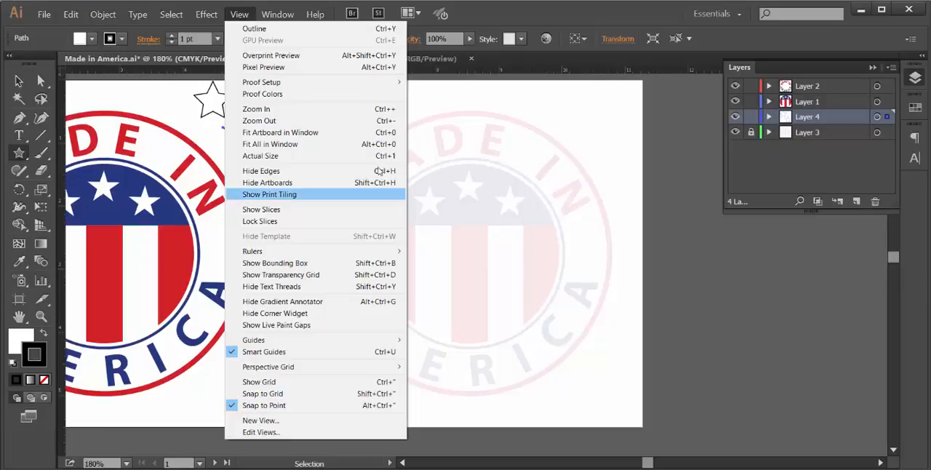
click(17, 82)
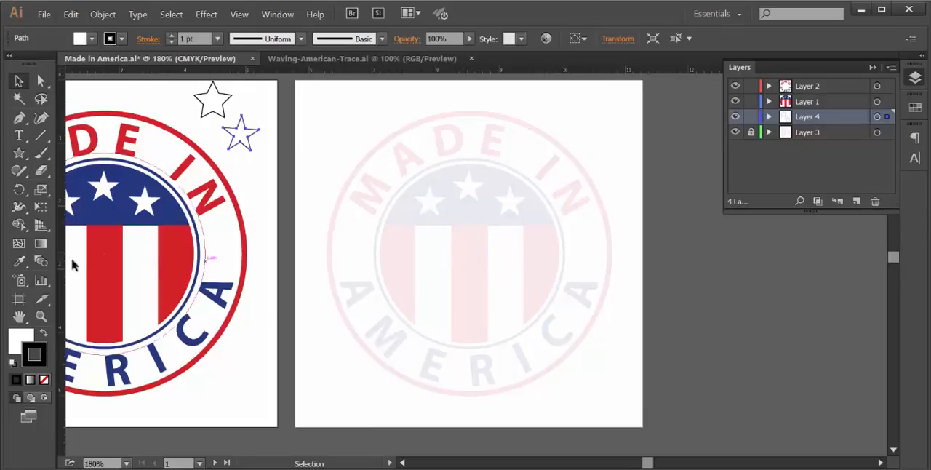
click(19, 153)
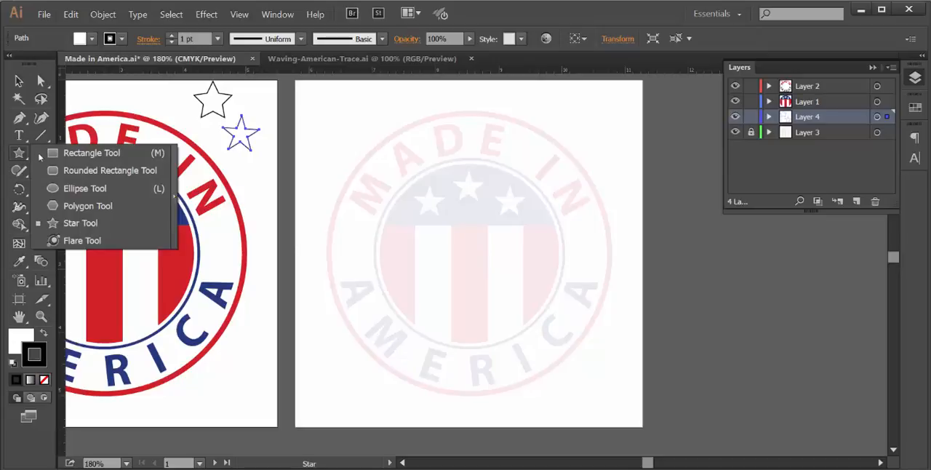
click(53, 190)
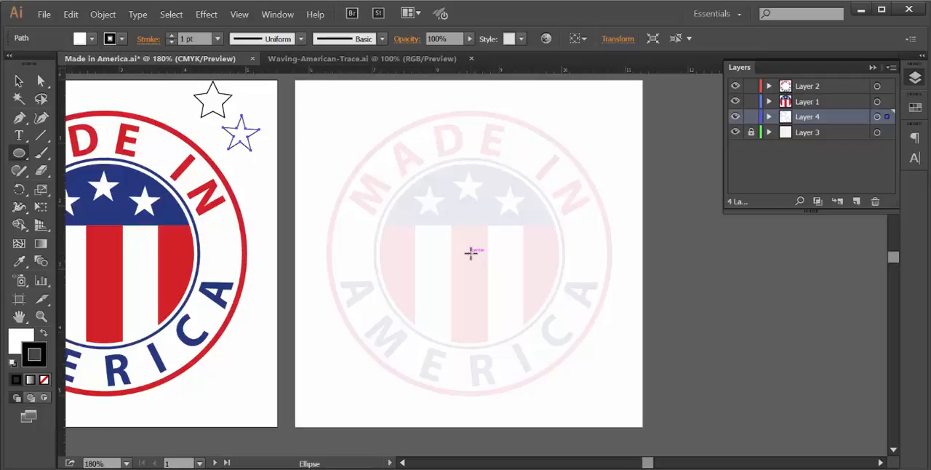
drag(470, 253, 558, 269)
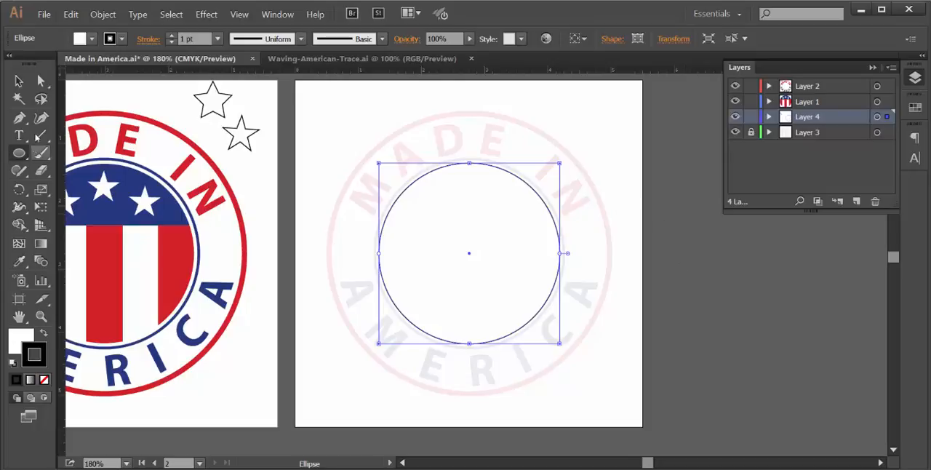
- Set the new circle's fill to None and move the Color panel clear of the second artboard
click(19, 81)
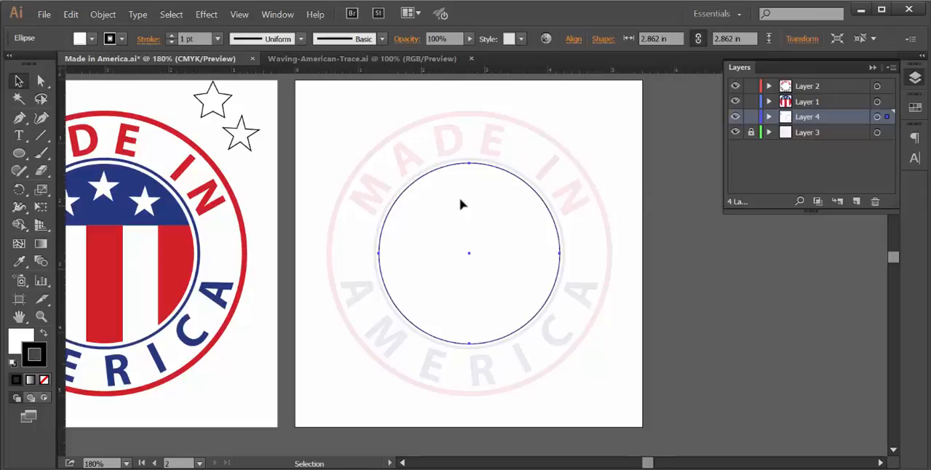
click(238, 149)
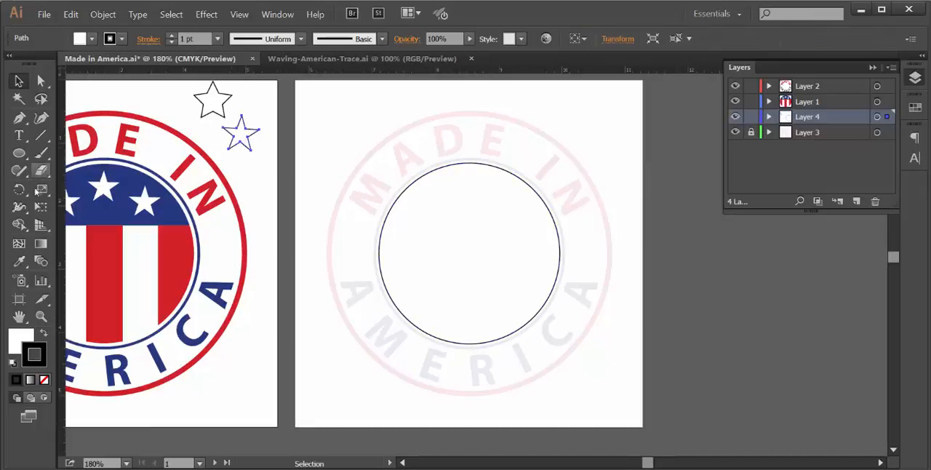
click(478, 264)
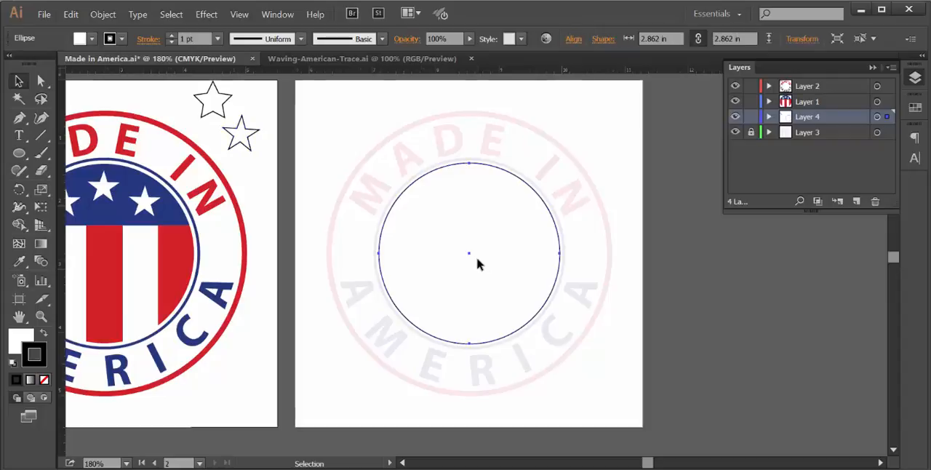
click(18, 347)
click(43, 379)
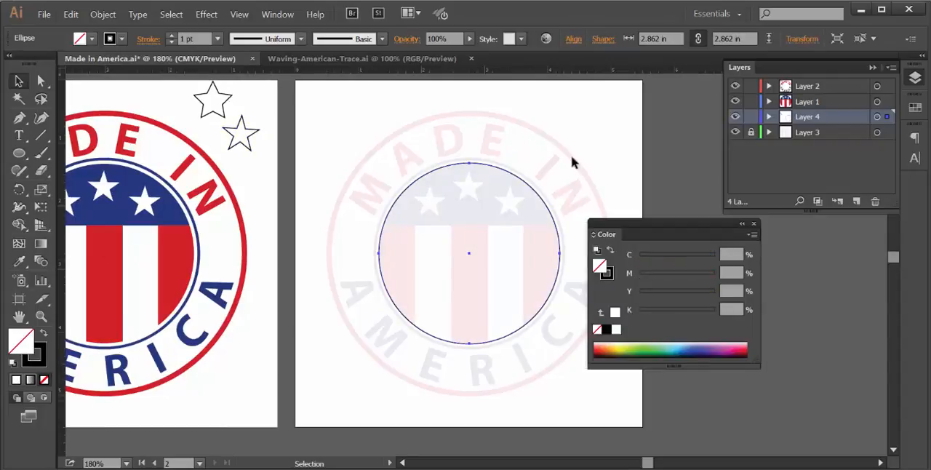
drag(635, 225, 738, 240)
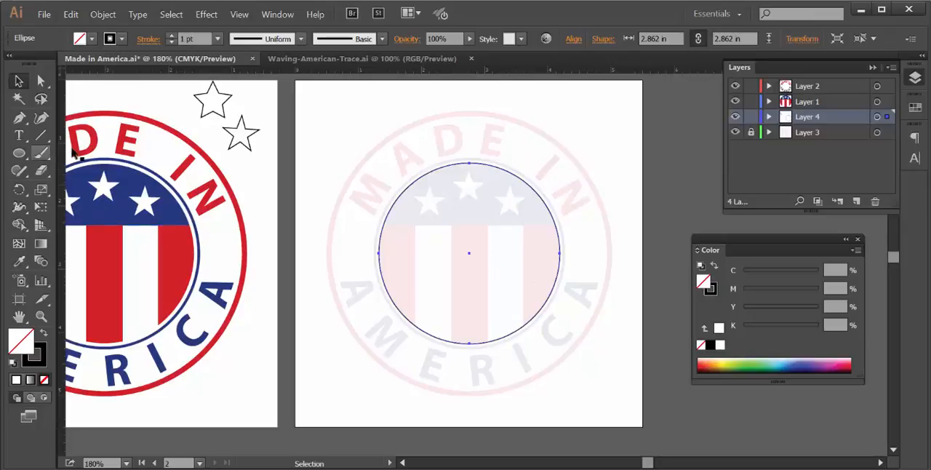
- Draw an unfilled five-pointed star over the faded emblem's top centre star and deselect it
click(19, 154)
drag(20, 151, 51, 220)
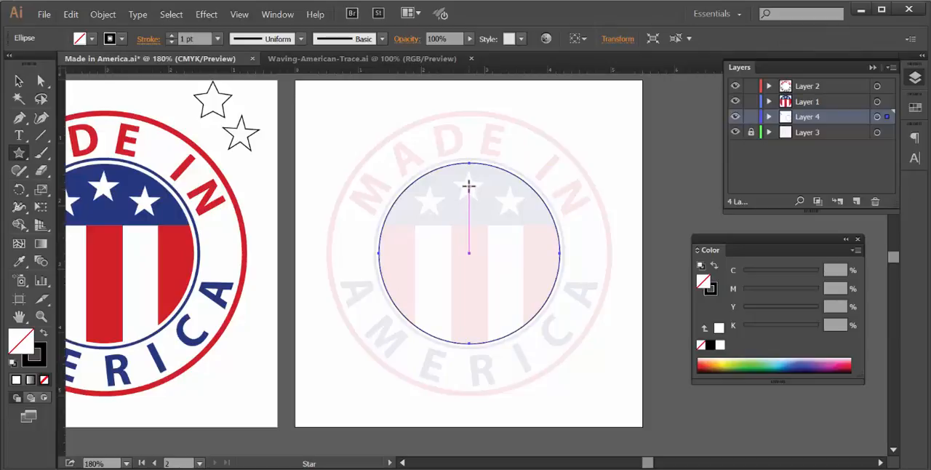
drag(469, 186, 484, 191)
click(22, 81)
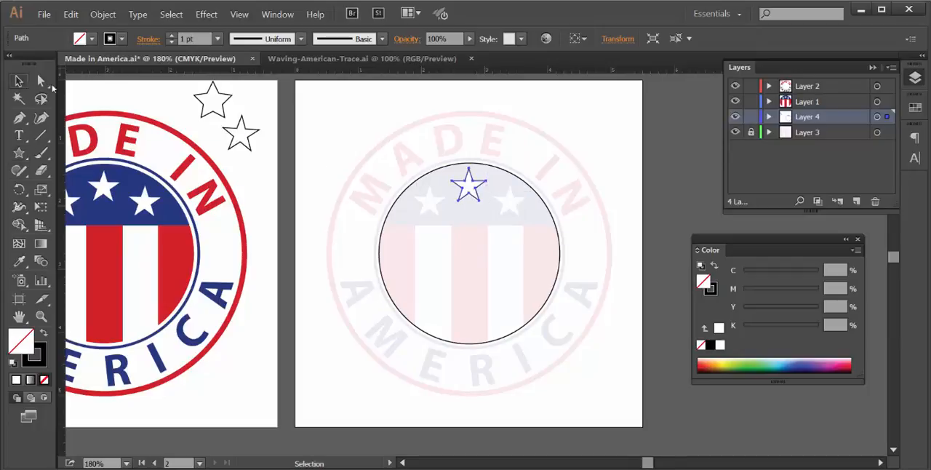
click(328, 89)
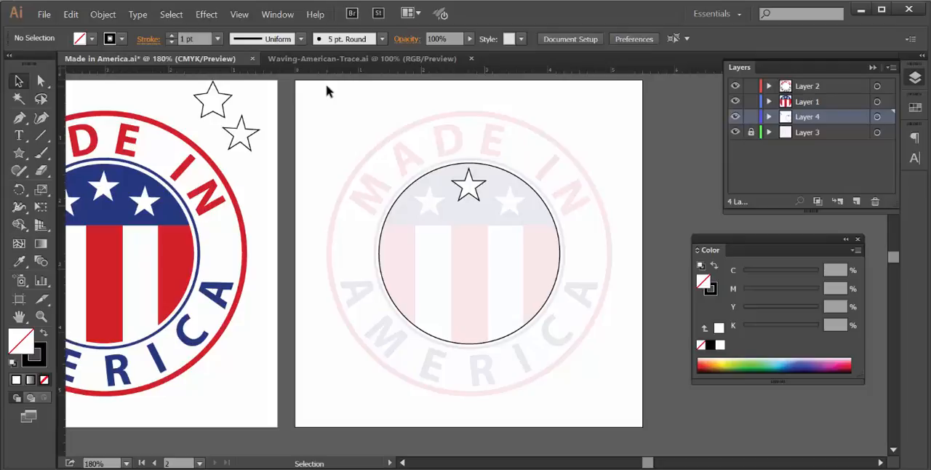
- Copy the centre star inside the circle and paste the duplicate in place
click(474, 197)
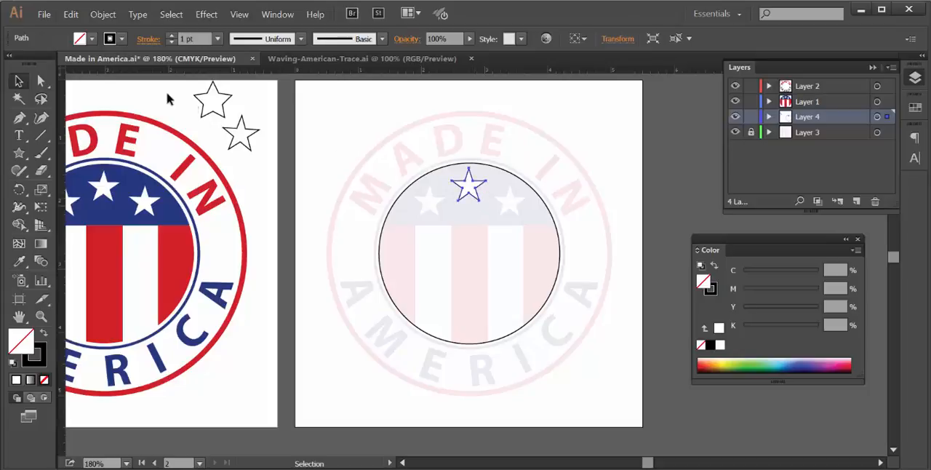
click(71, 14)
click(82, 68)
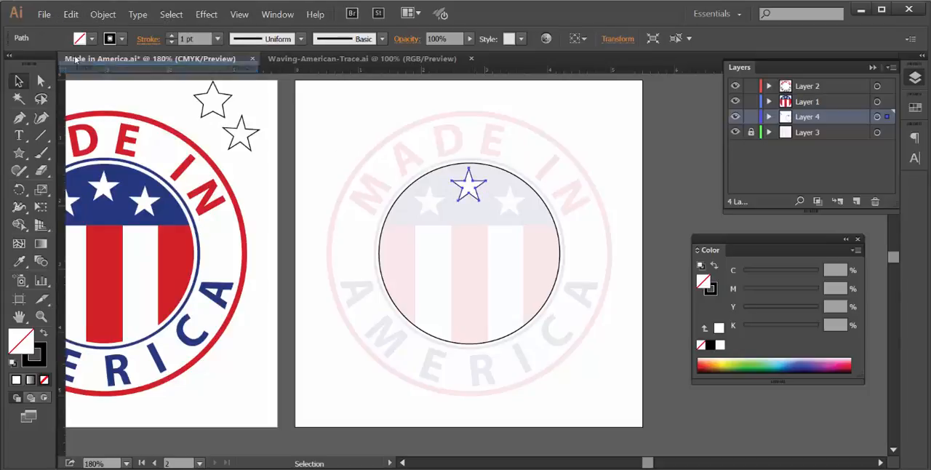
click(71, 14)
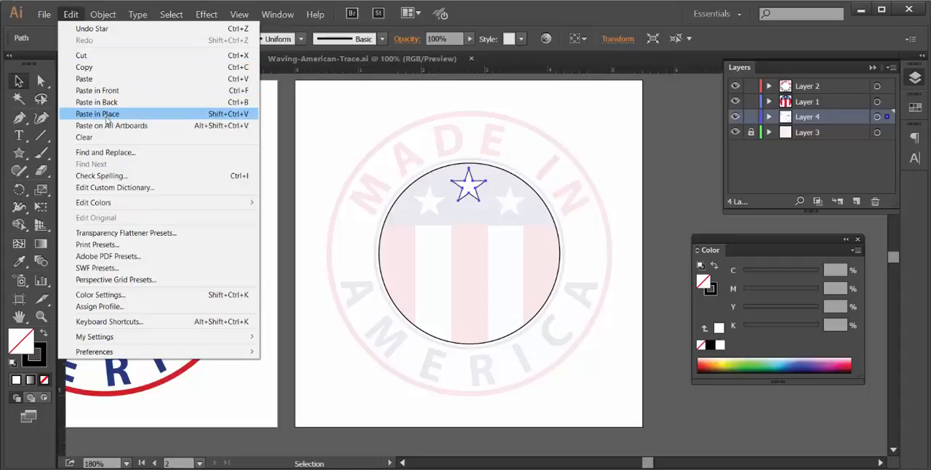
click(107, 114)
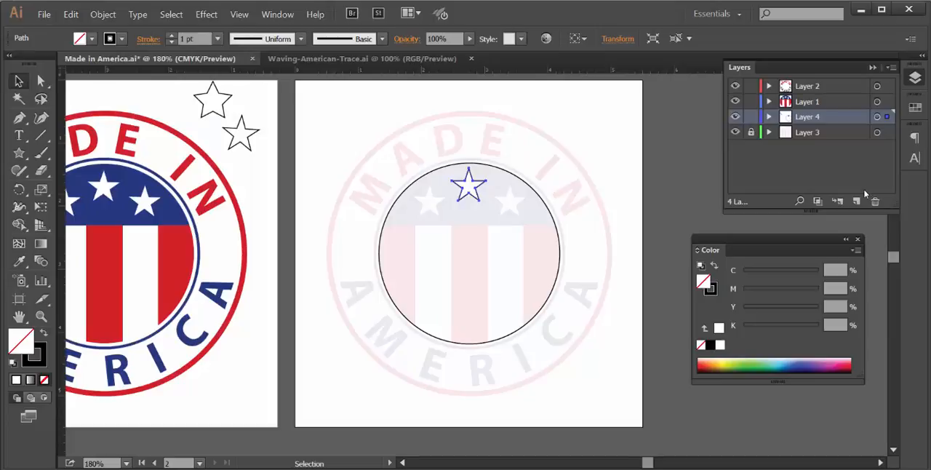
- Move the duplicated star right and down onto the faded emblem's right-hand star
key(Right)
key(Right)
key(Right)
key(Right)
key(Right)
key(Right)
key(Right)
key(Right)
key(Right)
key(Right)
key(Right)
key(Right)
key(Right)
key(Right)
key(Right)
key(Right)
key(Right)
key(Right)
key(Right)
key(Right)
key(Right)
key(Right)
key(Right)
key(Right)
key(Right)
key(Right)
key(Right)
key(Right)
key(Right)
key(Right)
key(Right)
key(Right)
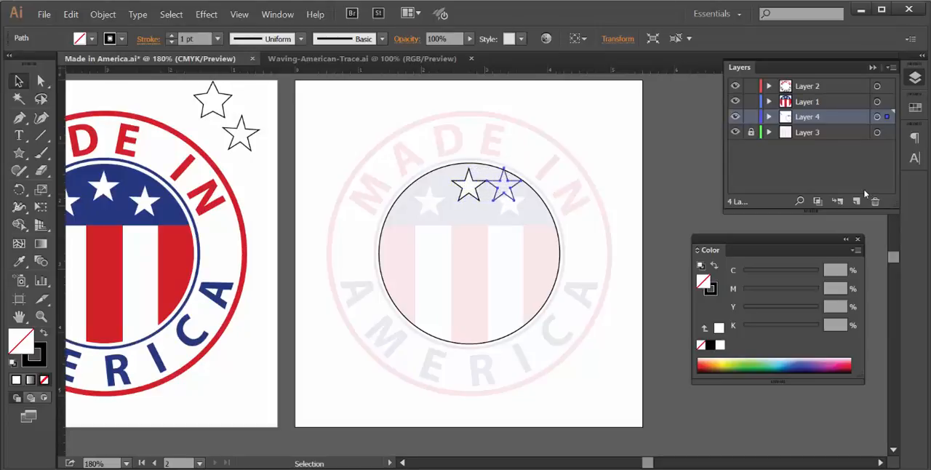
key(Down)
key(Down)
key(Down)
key(Down)
key(Down)
key(Down)
key(Down)
key(Down)
key(Down)
key(Down)
key(Down)
key(Down)
key(Down)
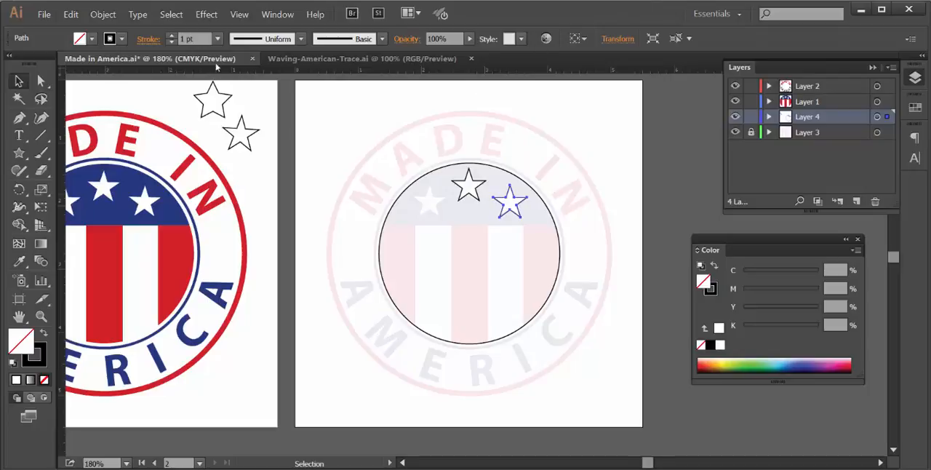
- Paste another copy of the star in place, move it left and down onto the faded emblem's left-hand star, and deselect it
click(71, 14)
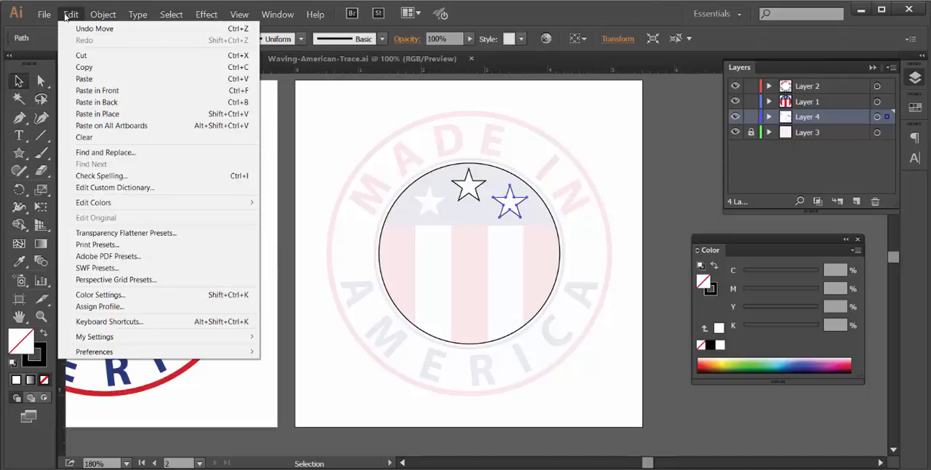
click(95, 114)
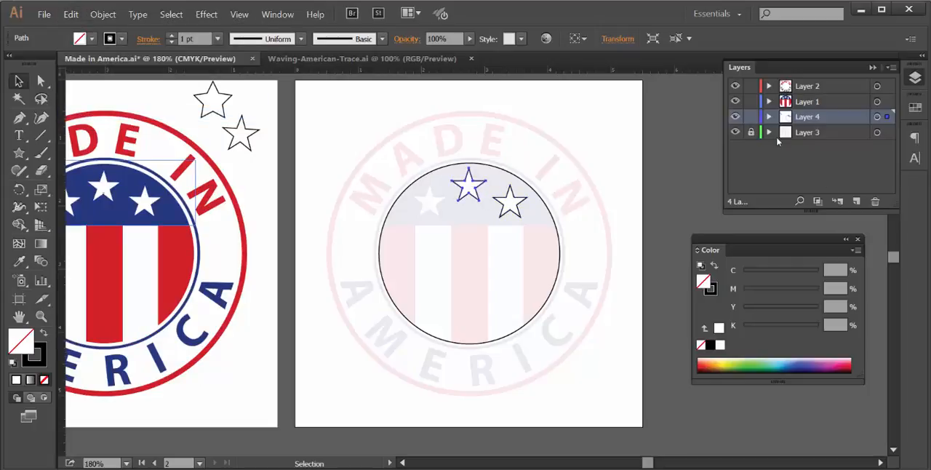
key(Left)
key(Left)
key(Left)
key(Left)
key(Left)
key(Left)
key(Left)
key(Left)
key(Left)
key(Left)
key(Left)
key(Left)
key(Left)
key(Left)
key(Left)
key(Left)
key(Left)
key(Left)
key(Left)
key(Left)
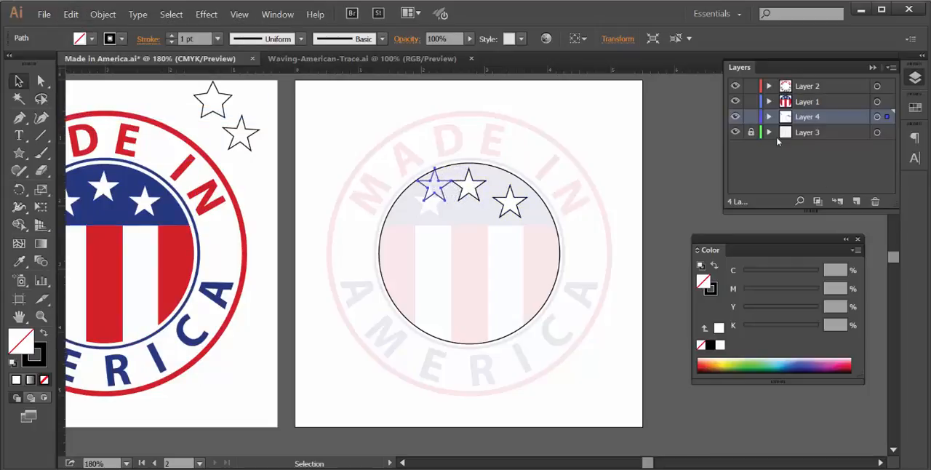
key(Left)
key(Left)
key(Left)
key(Left)
key(Left)
key(Left)
key(Left)
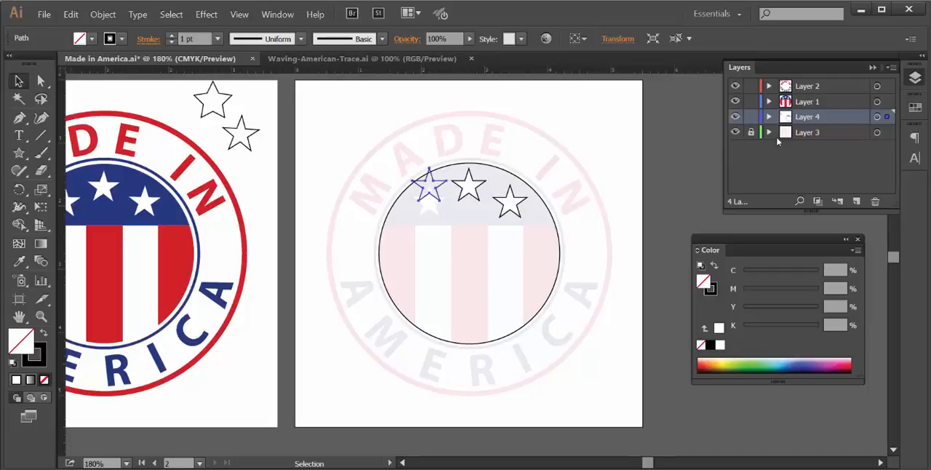
key(Down)
key(Down)
key(Down)
key(Down)
key(Down)
key(Down)
key(Down)
key(Down)
key(Down)
key(Down)
key(Down)
key(Down)
key(Down)
key(Down)
key(Down)
key(Down)
key(Down)
key(Down)
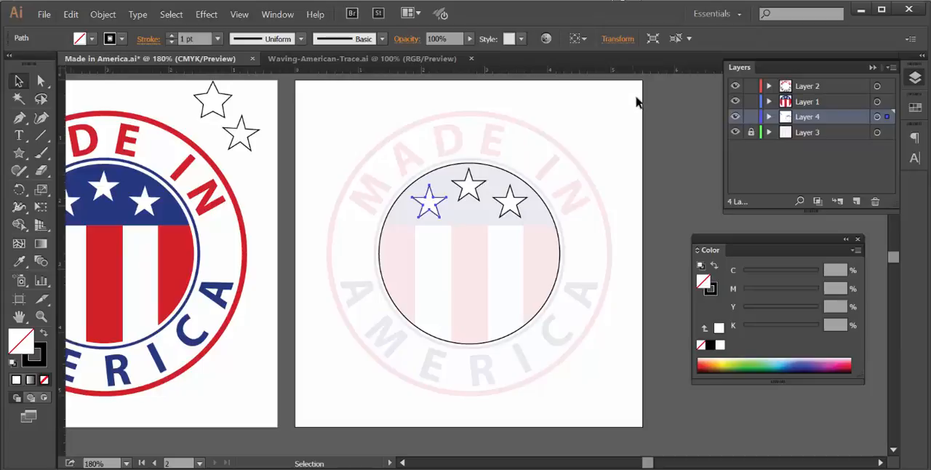
click(468, 241)
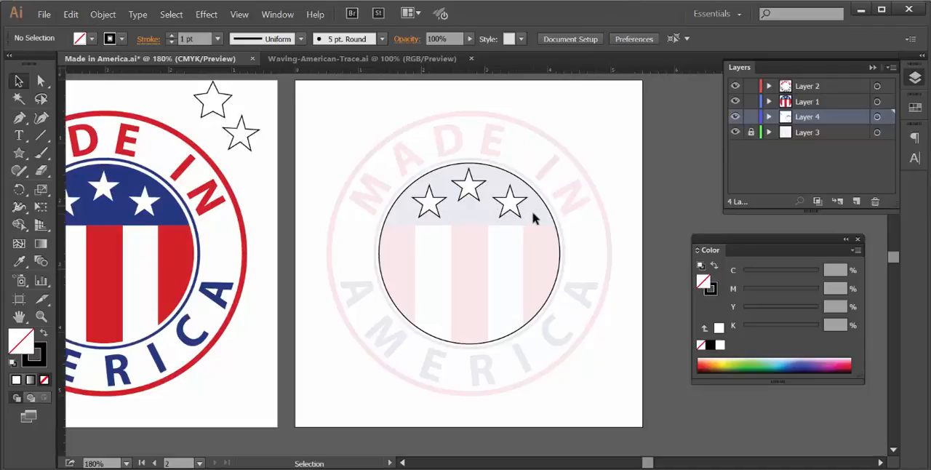
- Draw an unfilled rectangle over the circle's starred upper part, ending at the top of the stripes, and fit its sides to the circle's width
click(16, 156)
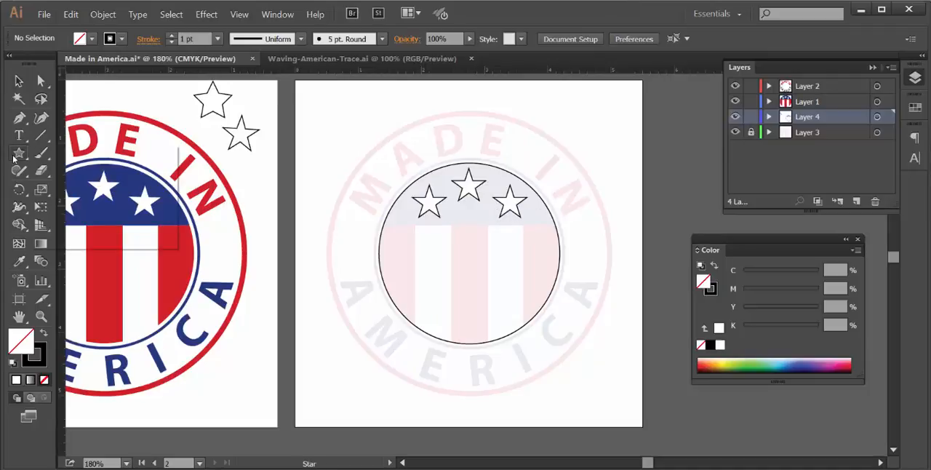
click(46, 154)
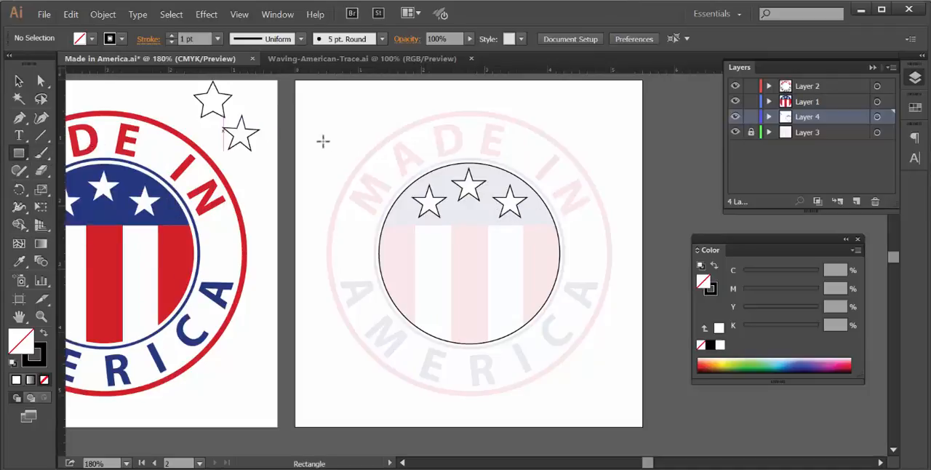
drag(372, 157, 571, 224)
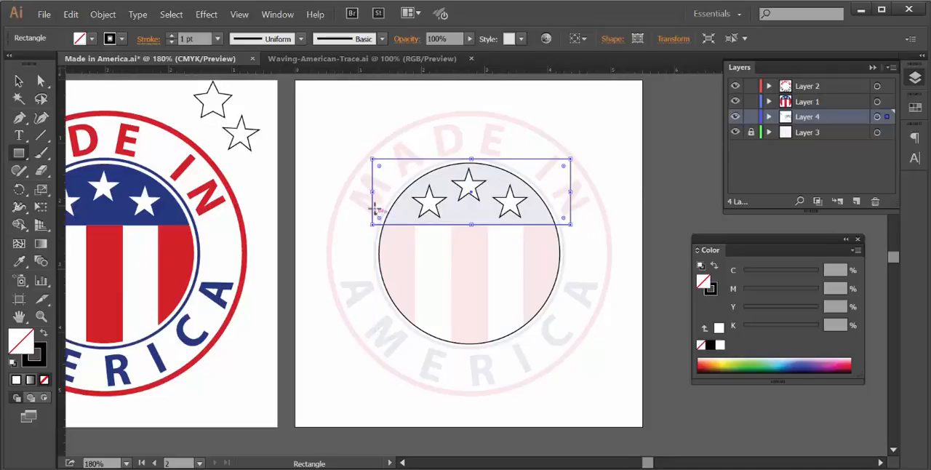
drag(372, 195, 379, 191)
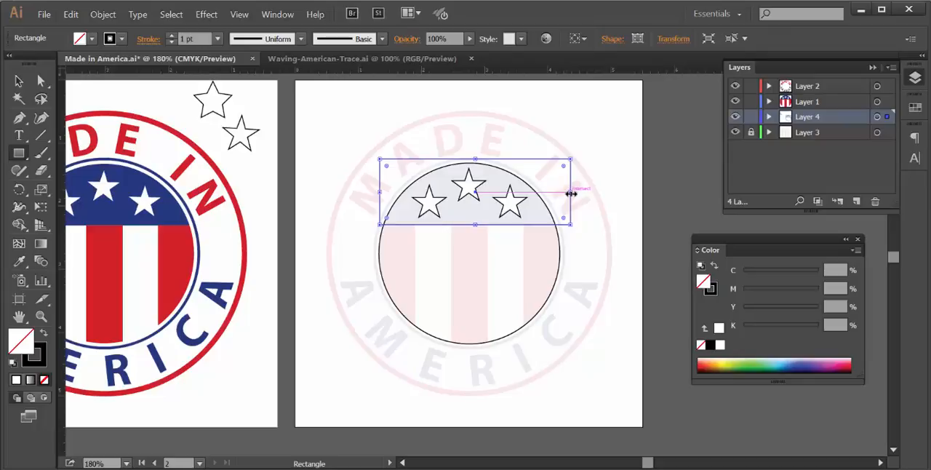
drag(570, 192, 559, 194)
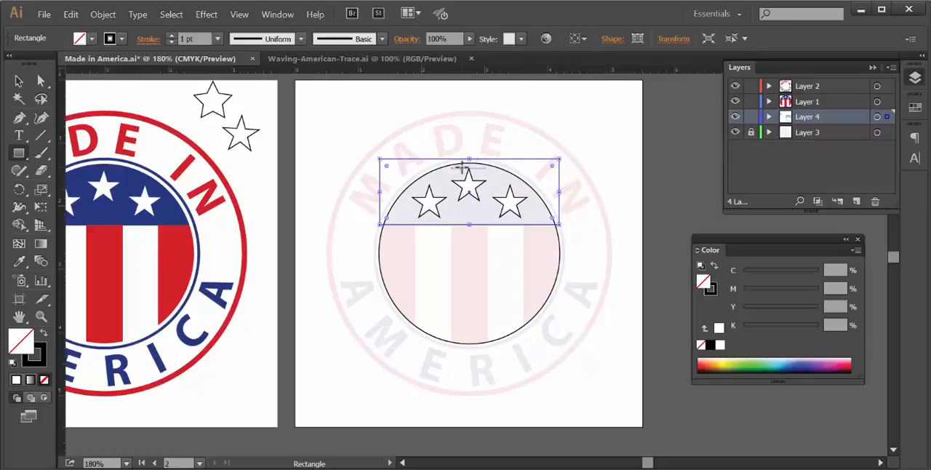
click(18, 81)
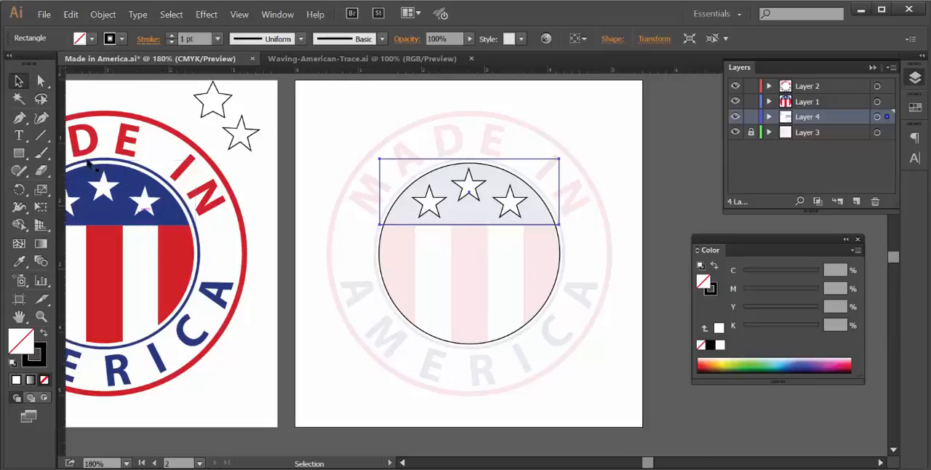
- Draw a rectangle around the circle's striped lower part and scale it non-uniformly to 20% horizontal and 100% vertical
click(19, 152)
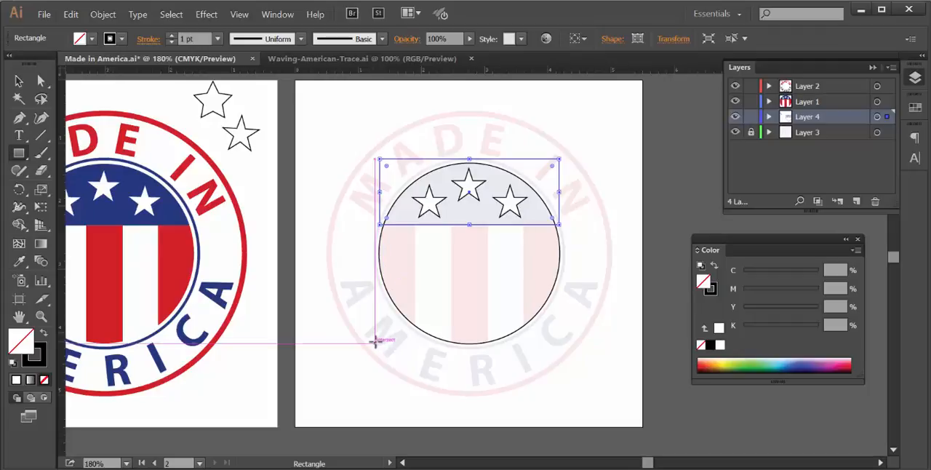
mouse_move(374, 340)
mouse_down()
mouse_move(487, 308)
mouse_move(555, 275)
mouse_move(571, 226)
mouse_up()
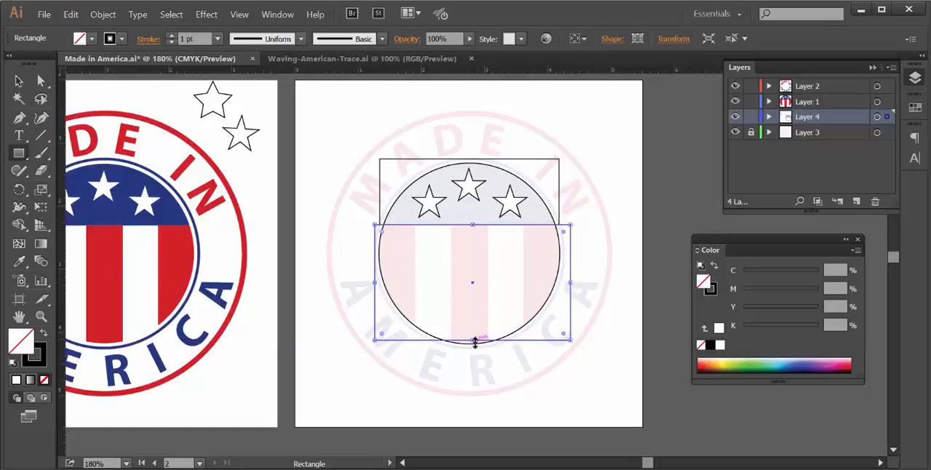
drag(473, 341, 473, 349)
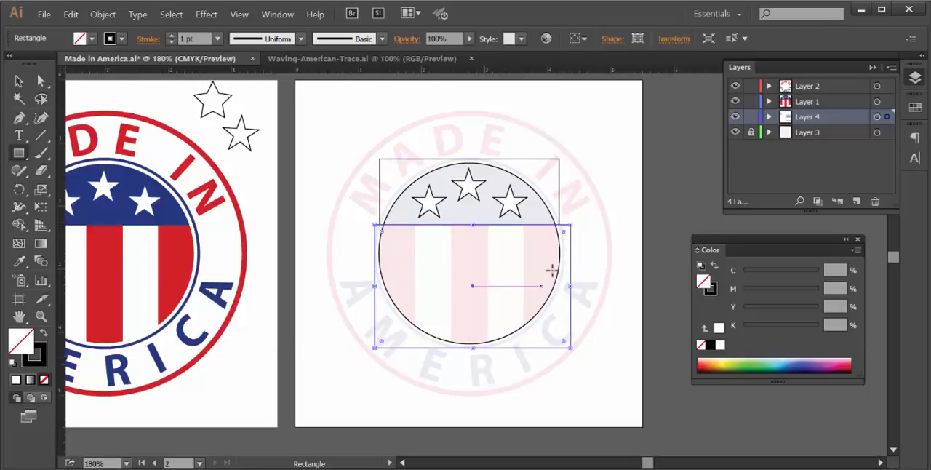
drag(570, 288, 564, 286)
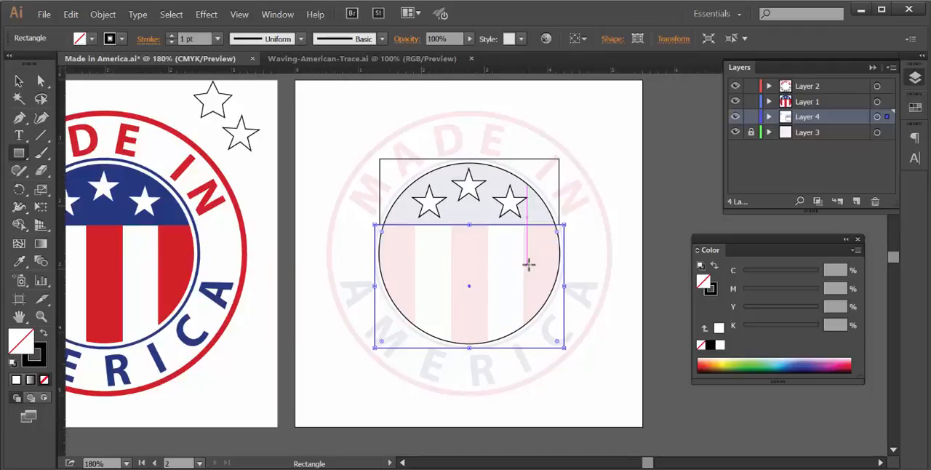
double_click(42, 191)
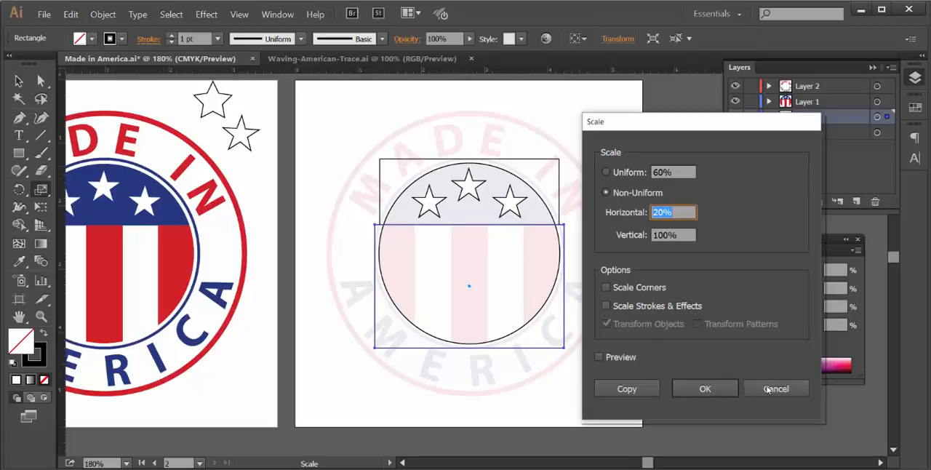
click(732, 387)
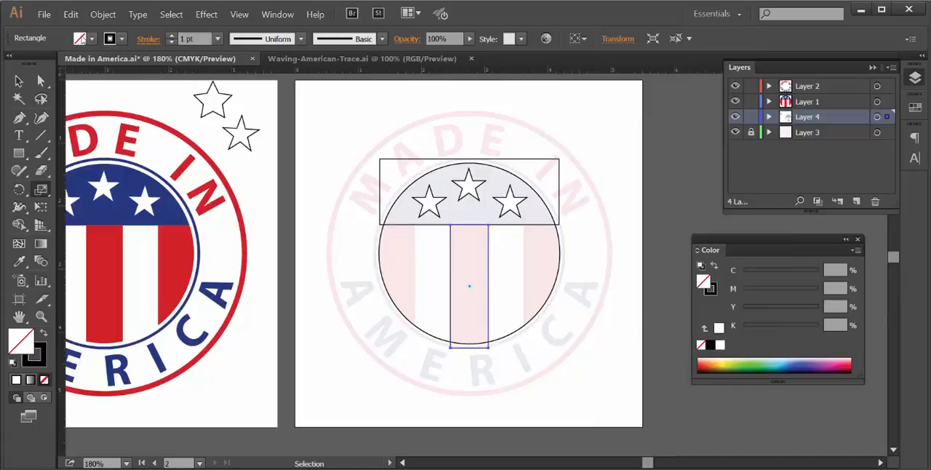
- Copy the narrow centre stripe rectangle and paste the duplicate in place
click(70, 14)
click(75, 68)
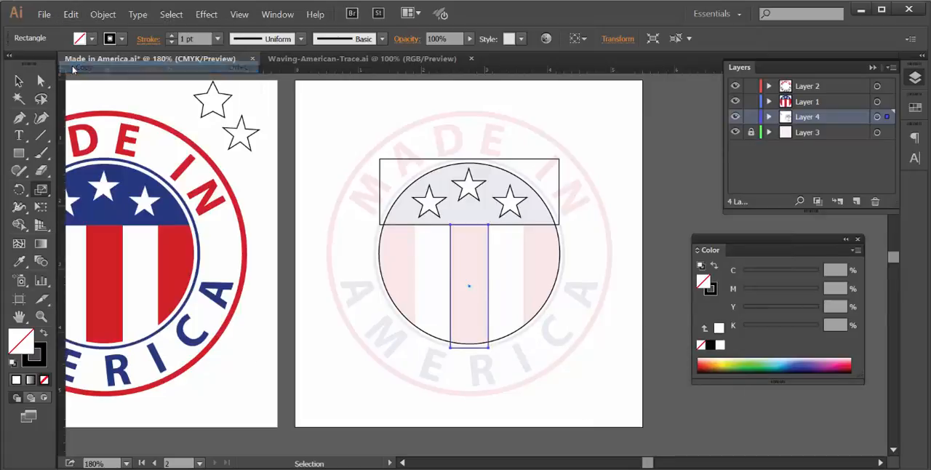
click(66, 16)
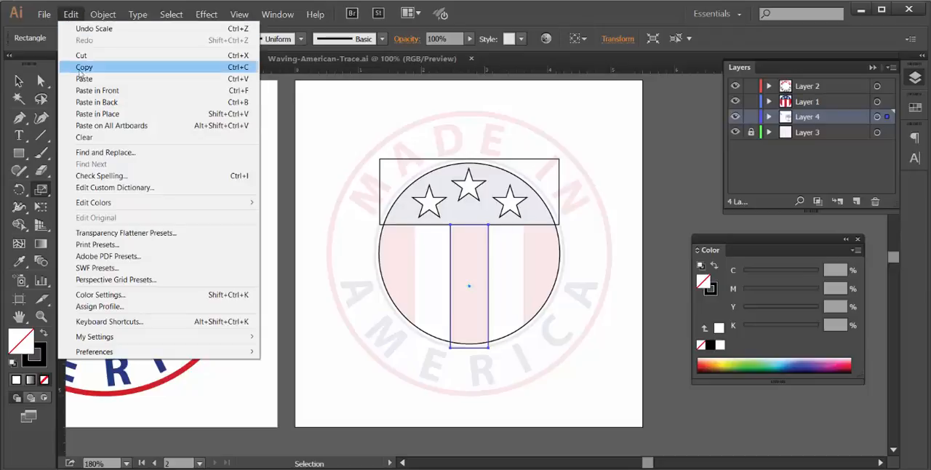
click(86, 114)
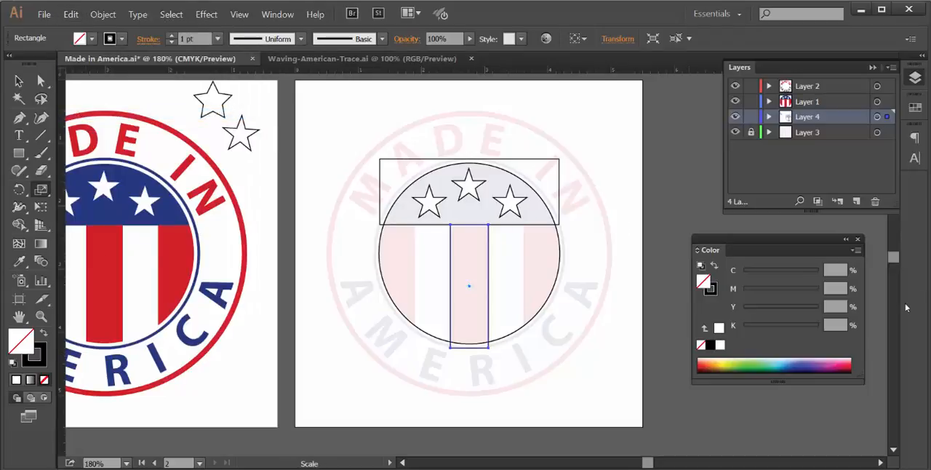
- Move the duplicated stripe rectangle right until it covers the faded emblem's right-hand red stripe
key(Right)
key(Right)
key(Right)
key(Right)
key(Right)
key(Right)
key(Right)
key(Right)
key(Right)
key(Right)
key(Right)
key(Right)
key(Right)
key(Right)
key(Right)
key(Right)
key(Right)
key(Right)
key(Right)
key(Right)
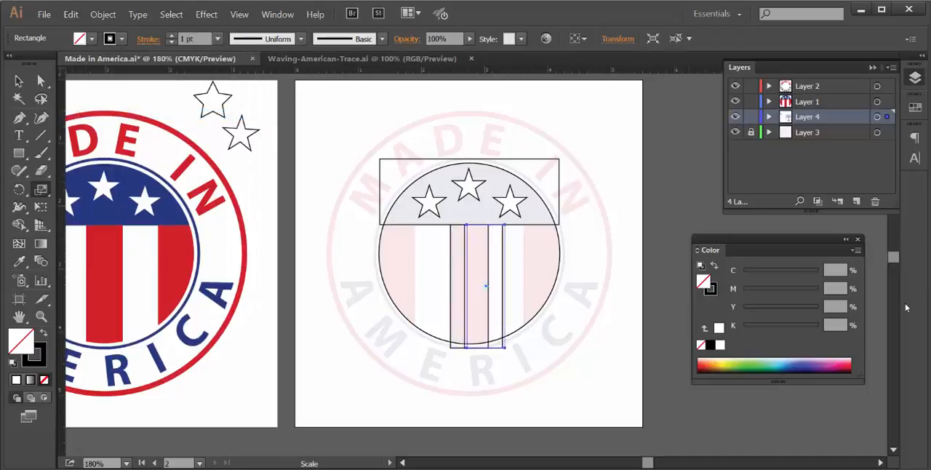
key(Right)
key(Right)
key(Right)
key(Right)
key(Right)
key(Right)
key(Right)
key(Right)
key(Right)
key(Right)
key(Right)
key(Right)
key(Right)
key(Right)
key(Right)
key(Right)
key(Right)
key(Right)
key(Right)
key(Right)
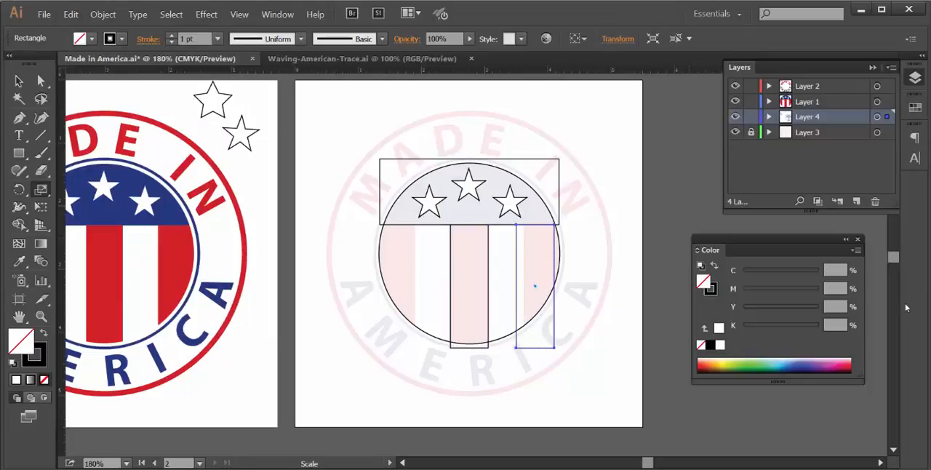
key(Right)
key(Right)
key(Right)
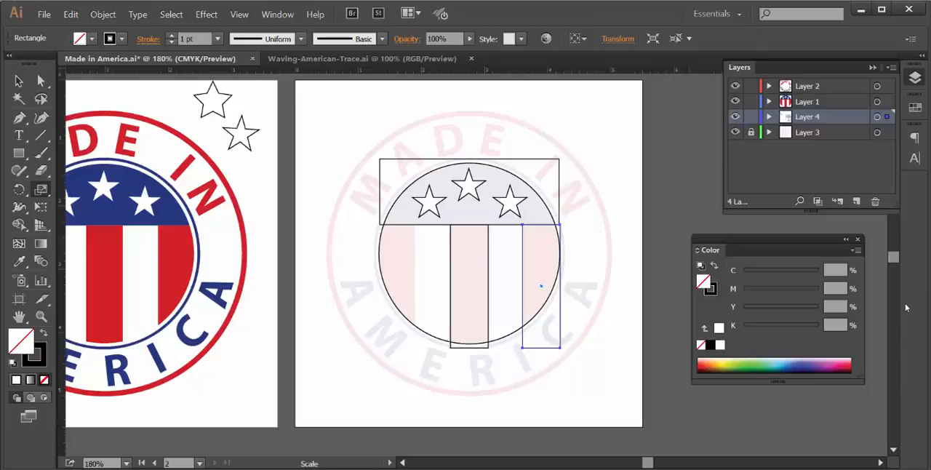
key(Right)
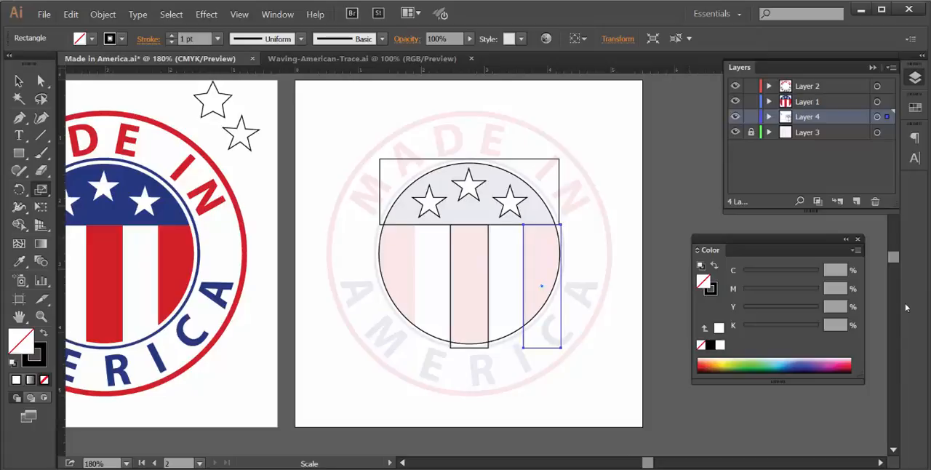
- Paste another stripe rectangle in place, move it left over the faded emblem's left-hand red stripe, and deselect it
click(77, 18)
click(102, 116)
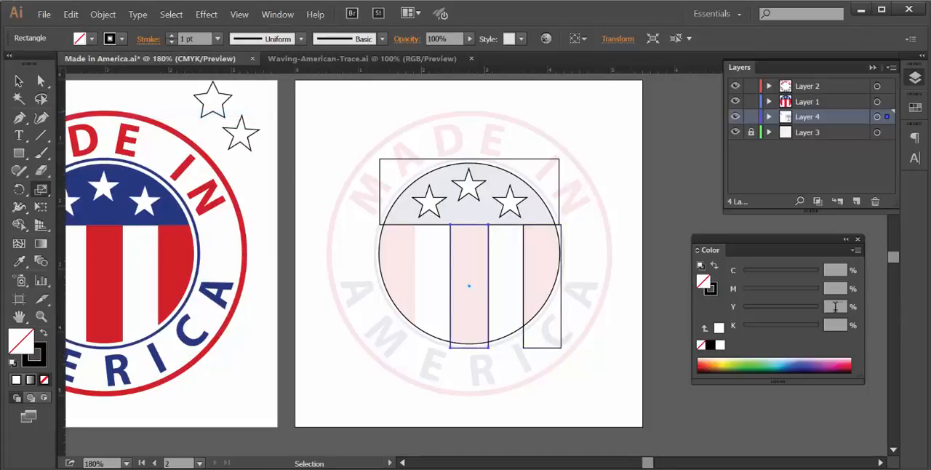
key(Left)
key(Left)
key(Left)
key(Left)
key(Left)
key(Left)
key(Left)
key(Left)
key(Left)
key(Left)
key(Left)
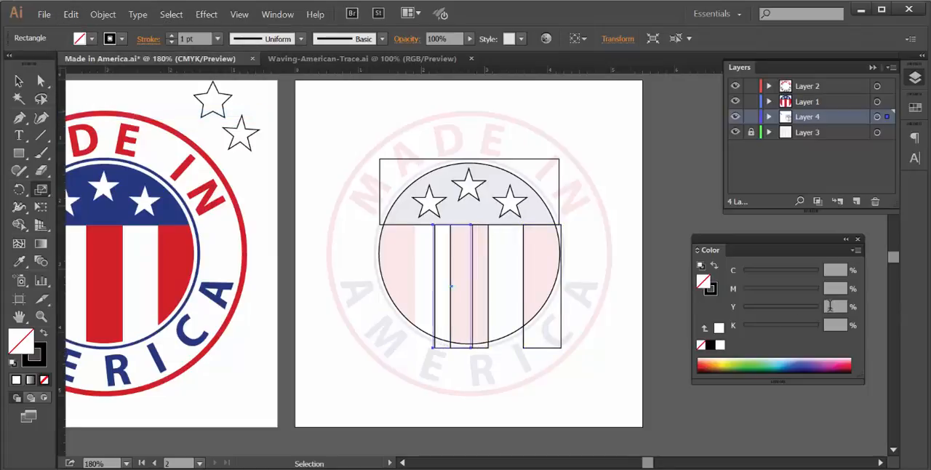
key(Left)
key(Left)
key(Left)
key(Left)
key(Left)
key(Left)
key(Left)
key(Left)
key(Left)
key(Left)
key(Left)
key(Left)
key(Left)
key(Left)
key(Left)
key(Left)
key(Left)
key(Left)
key(Left)
key(Left)
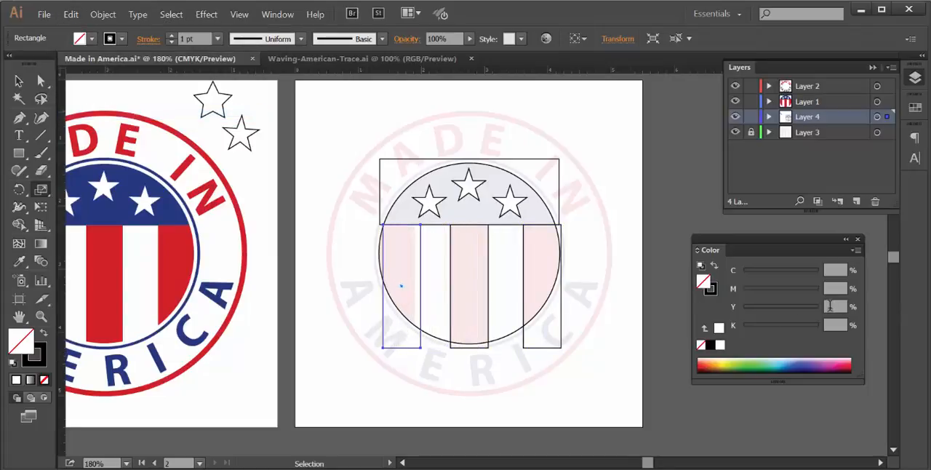
key(Left)
key(Left)
key(Left)
key(Left)
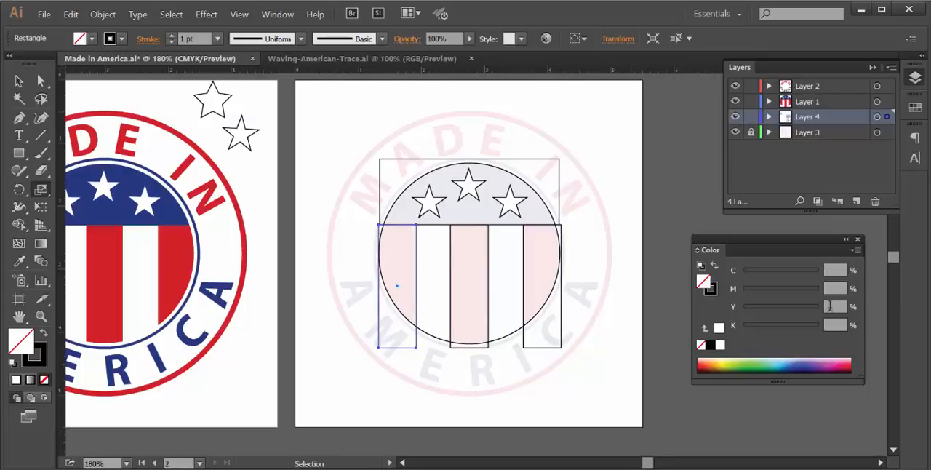
key(Left)
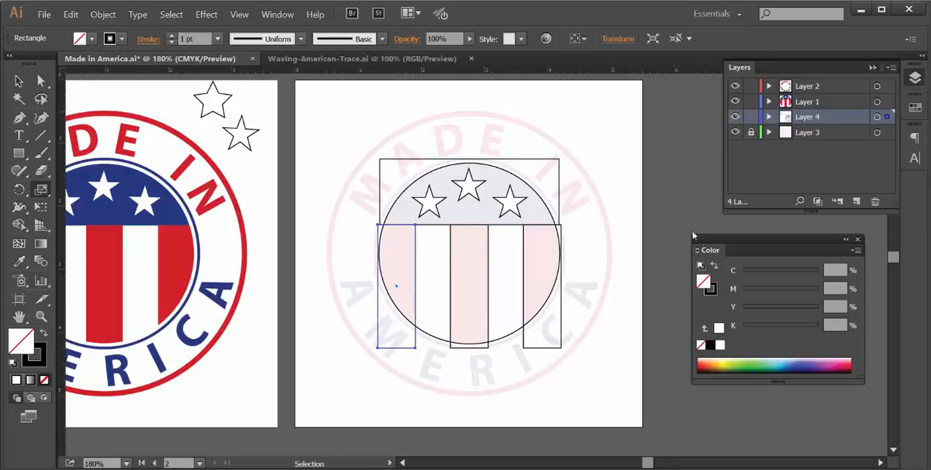
key(s)
click(16, 82)
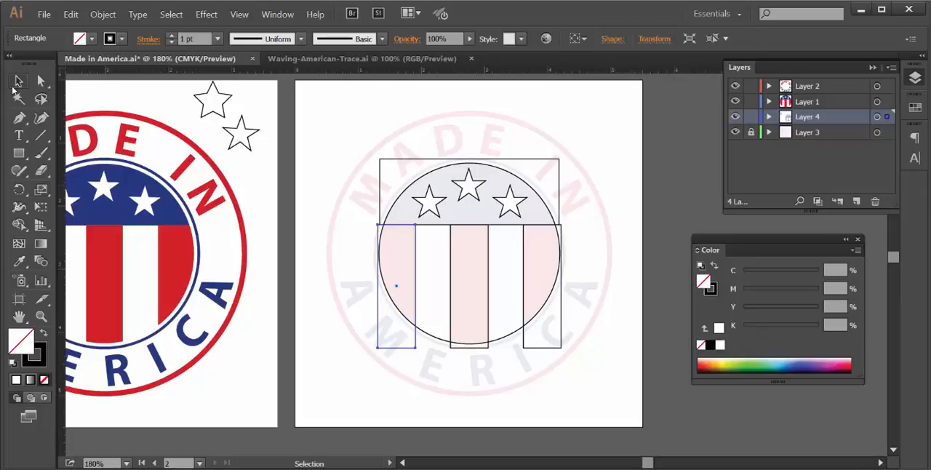
click(642, 304)
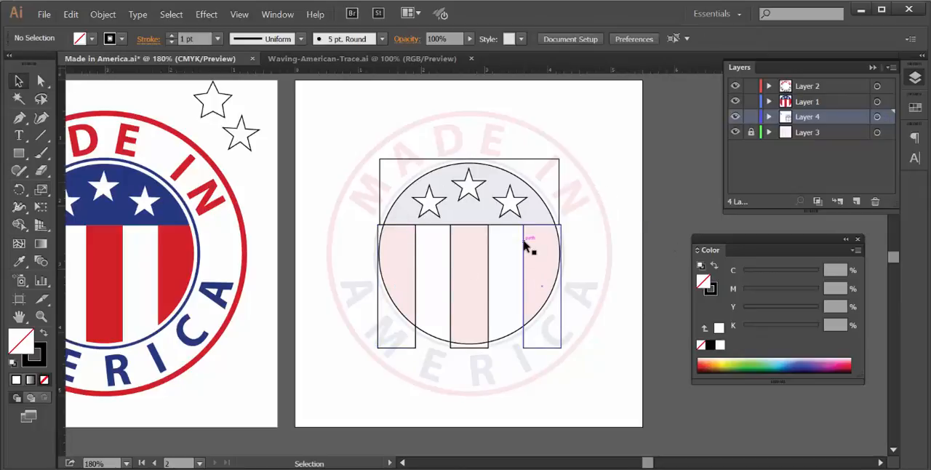
- Select all unused color swatches and delete them from the document's swatches
click(872, 67)
click(914, 107)
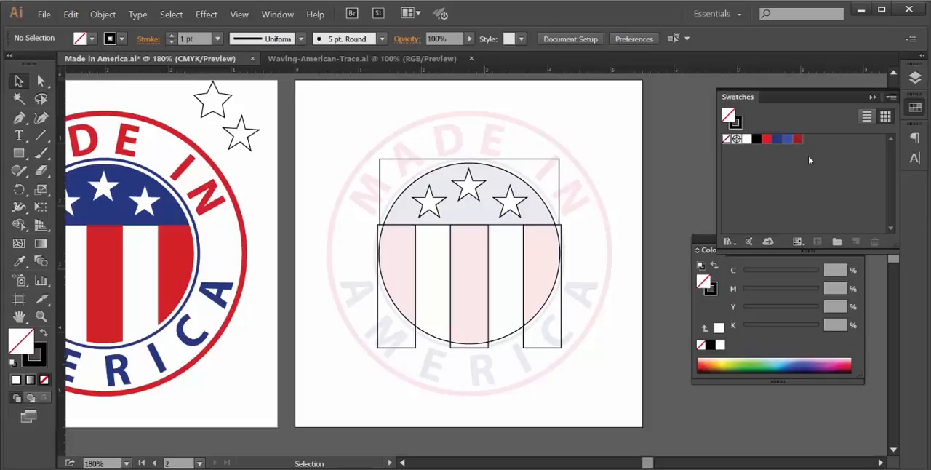
click(892, 97)
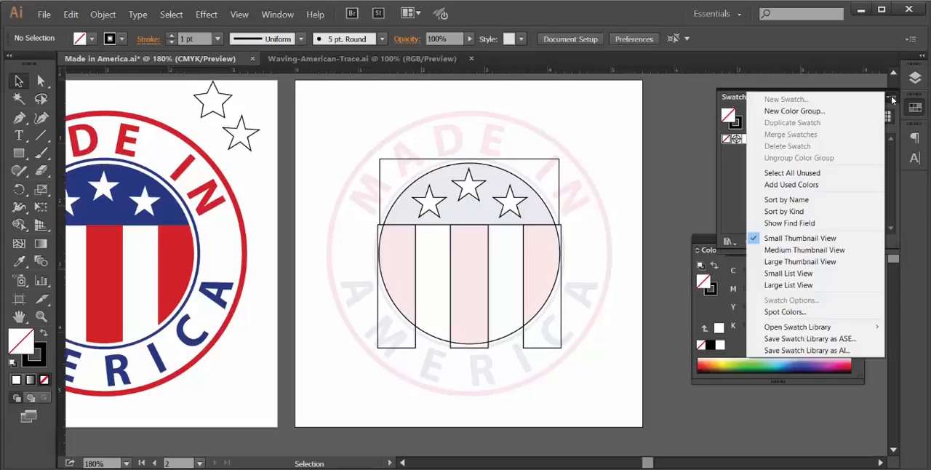
click(804, 173)
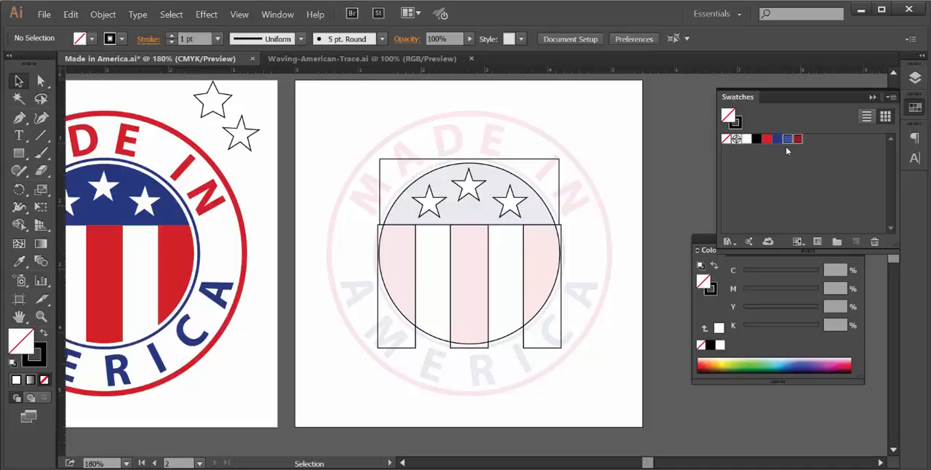
click(893, 99)
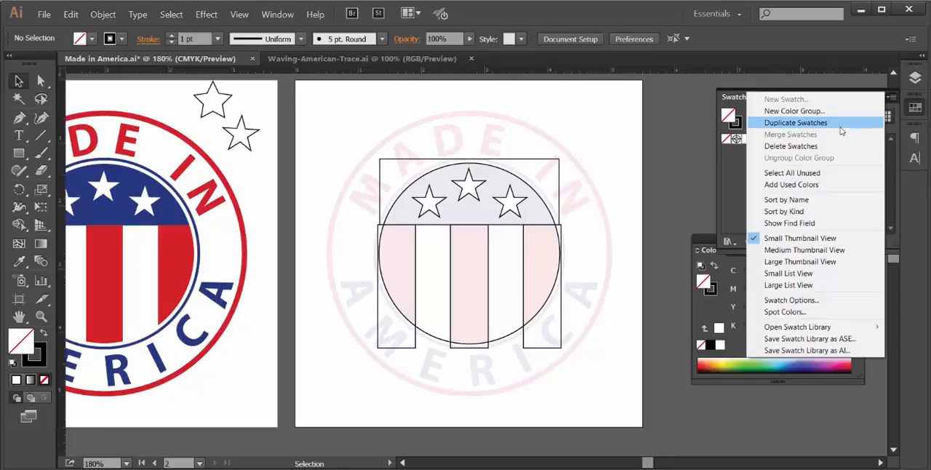
click(825, 147)
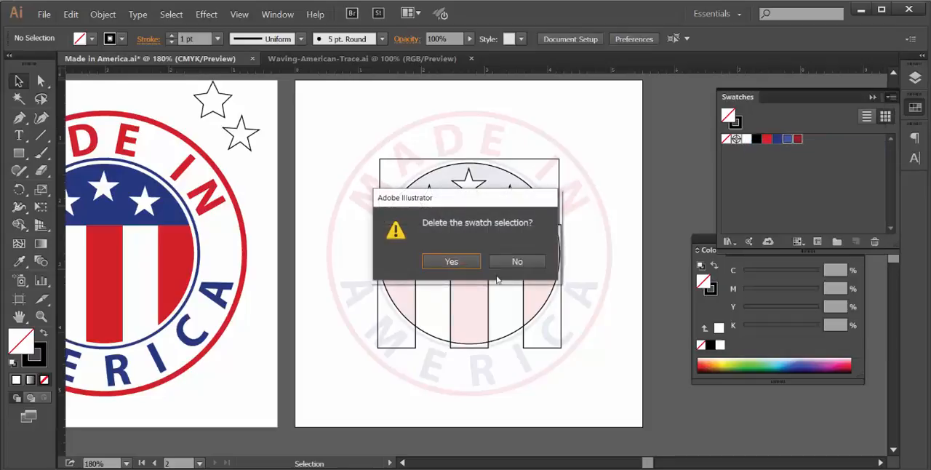
click(437, 266)
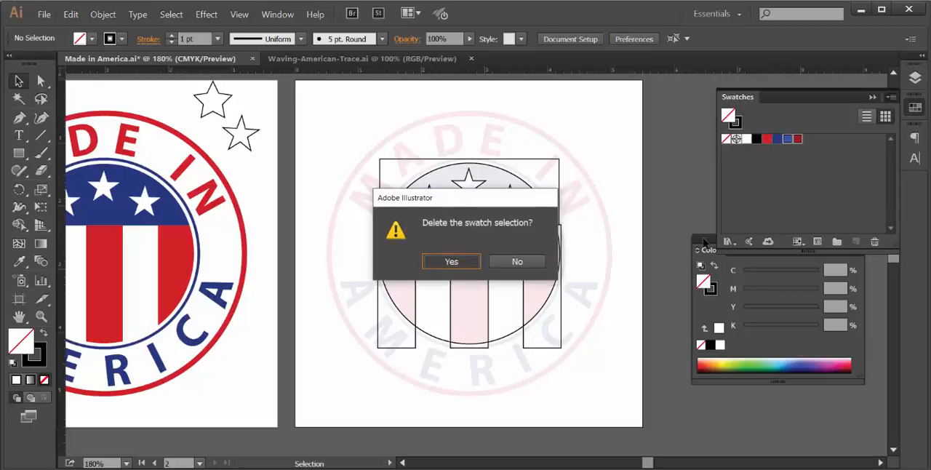
click(791, 162)
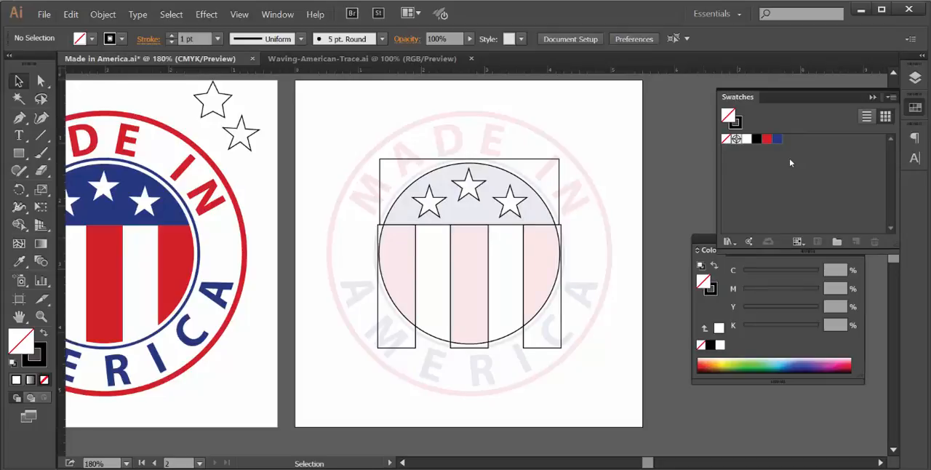
- Remove the stroke from the rectangle over the circle's upper part and fill it with the blue swatch
click(539, 163)
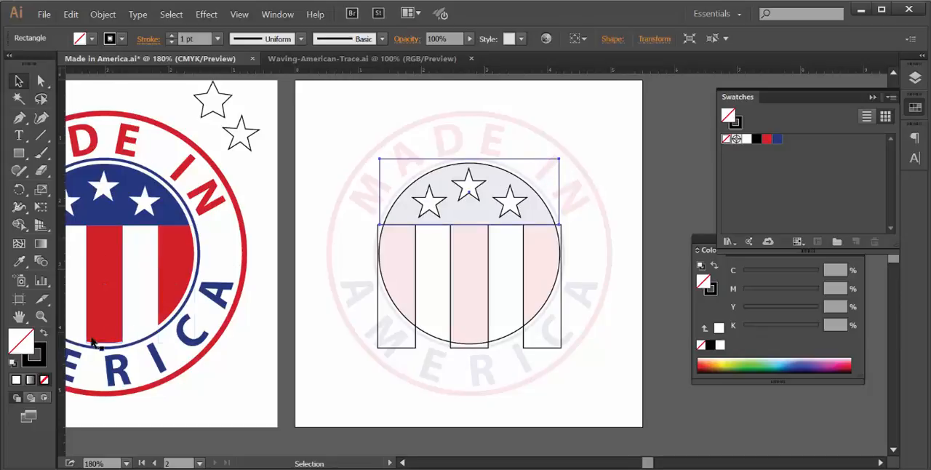
click(38, 351)
click(45, 380)
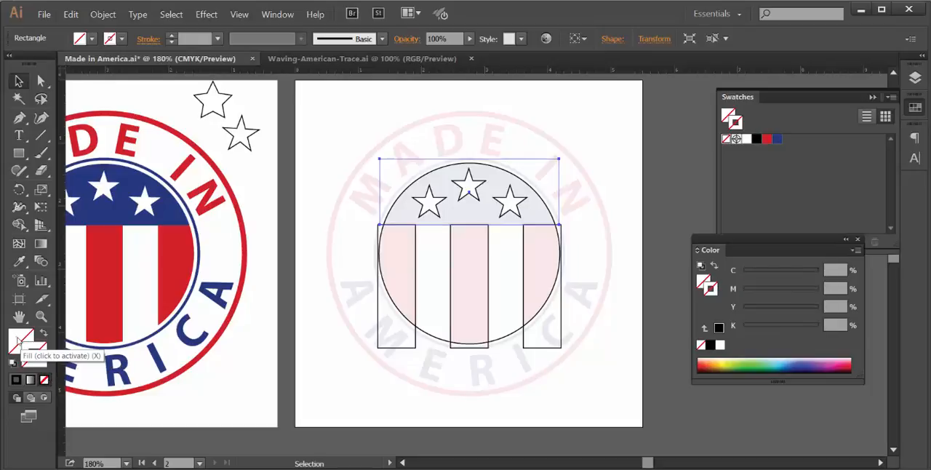
click(17, 341)
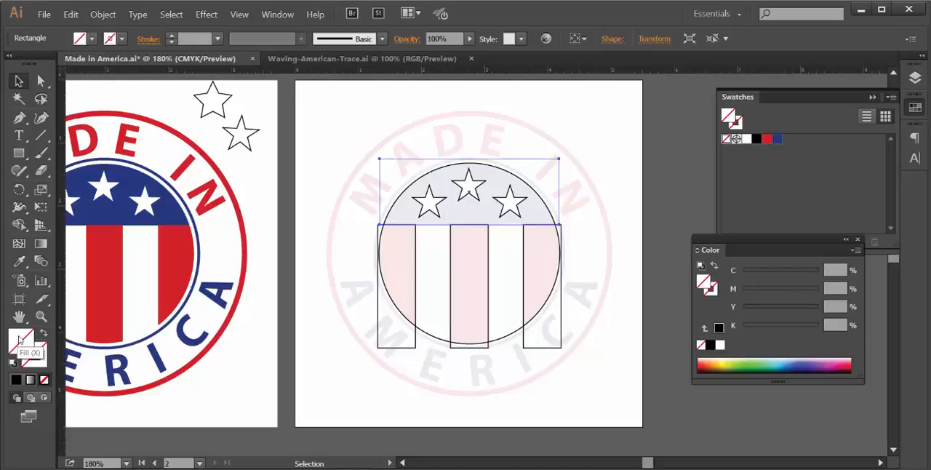
click(777, 140)
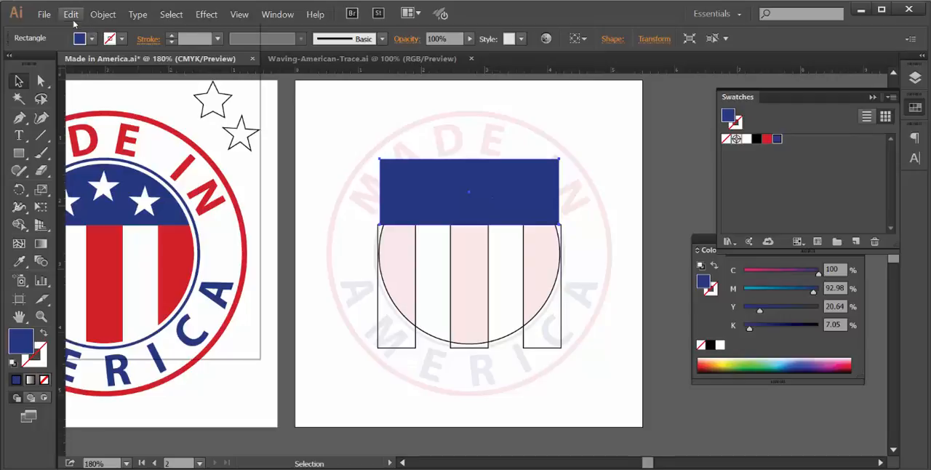
- Cut the blue rectangle, paste it in back of the circle, and deselect it
click(71, 15)
click(233, 57)
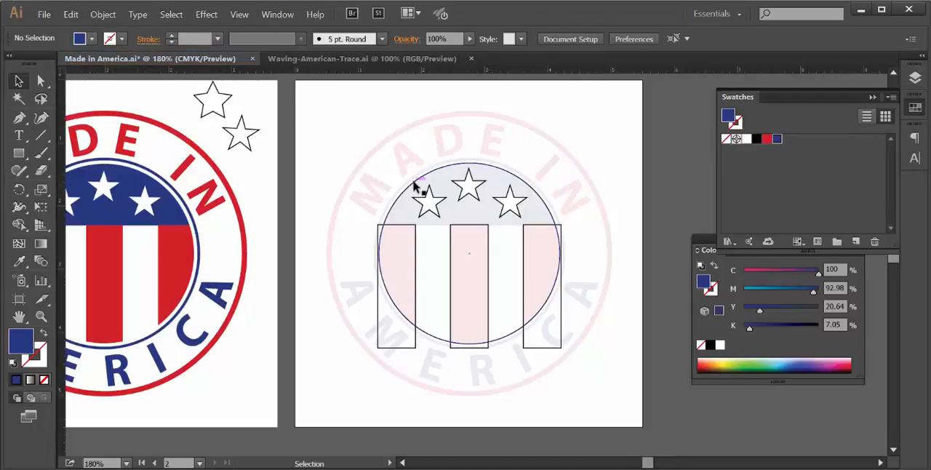
click(415, 188)
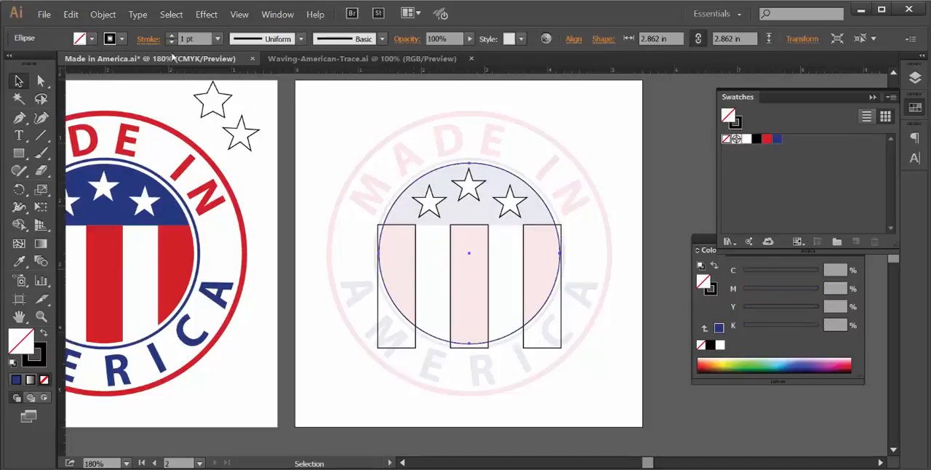
click(71, 15)
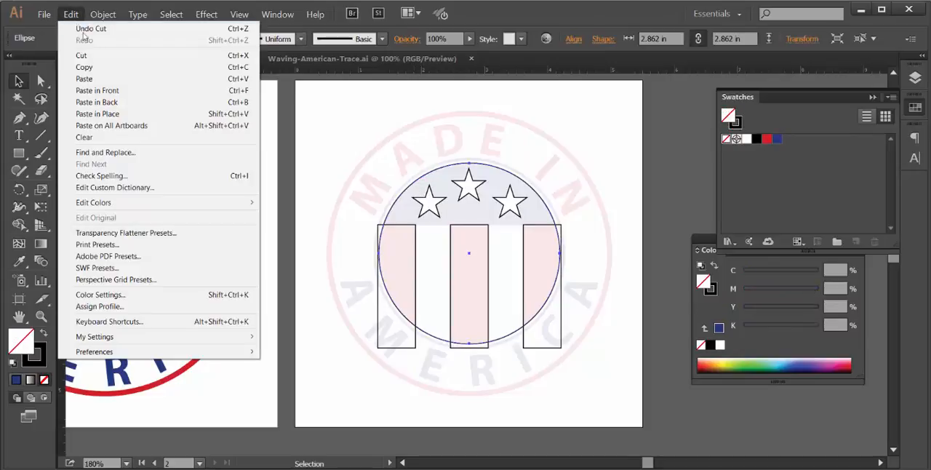
click(94, 102)
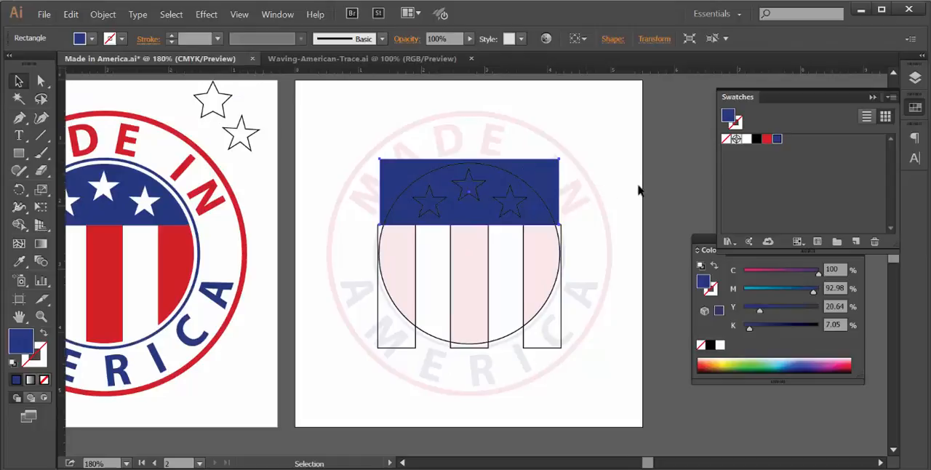
click(638, 191)
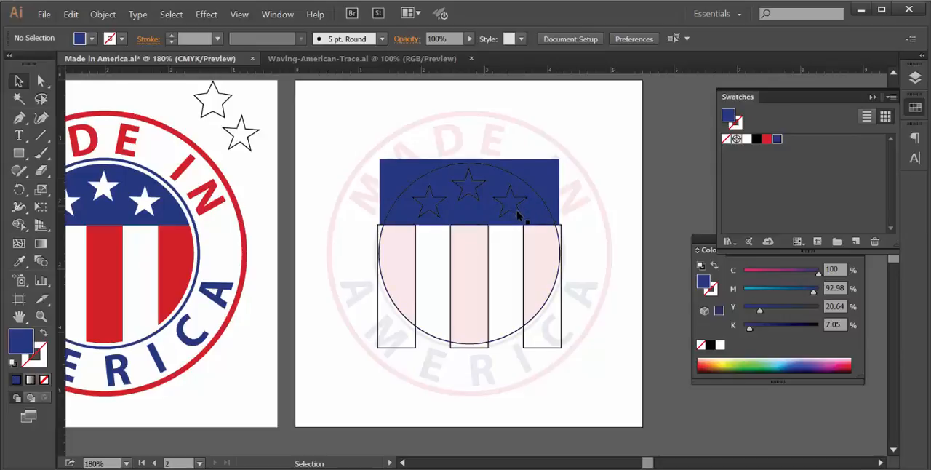
- Select the three stars on the blue field, remove their strokes, fill them with white, and deselect them
click(516, 209)
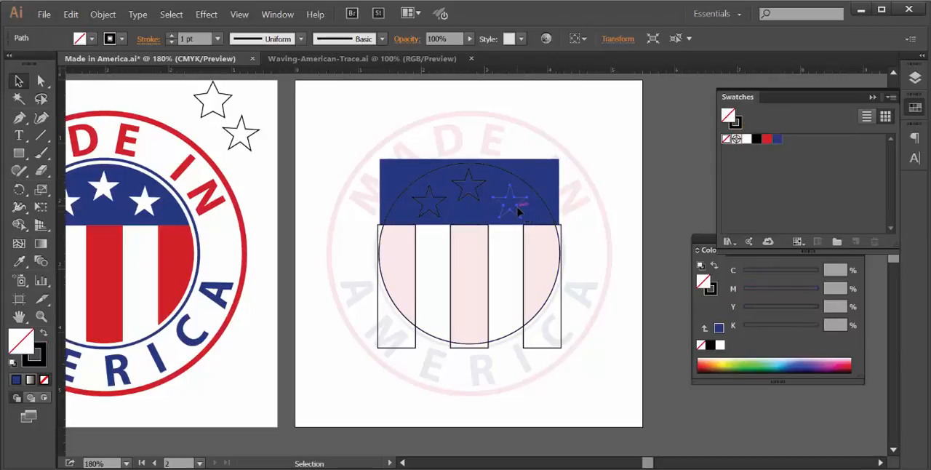
shift+click(478, 196)
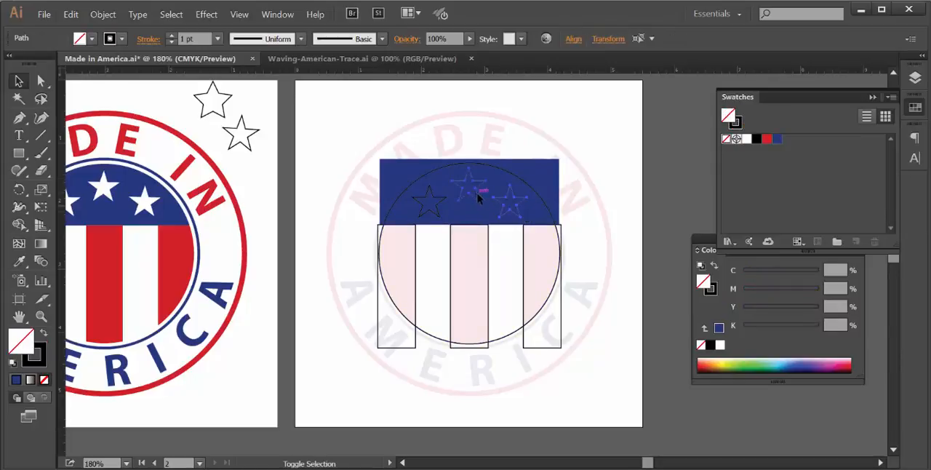
shift+click(440, 209)
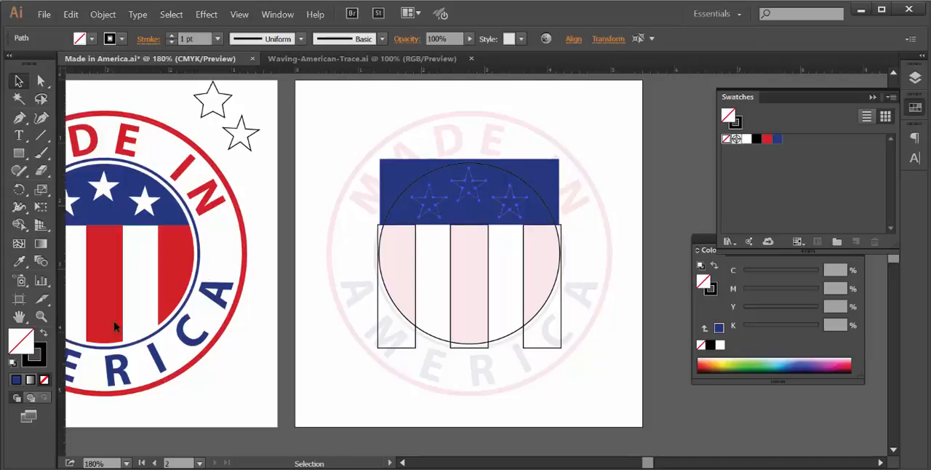
click(41, 361)
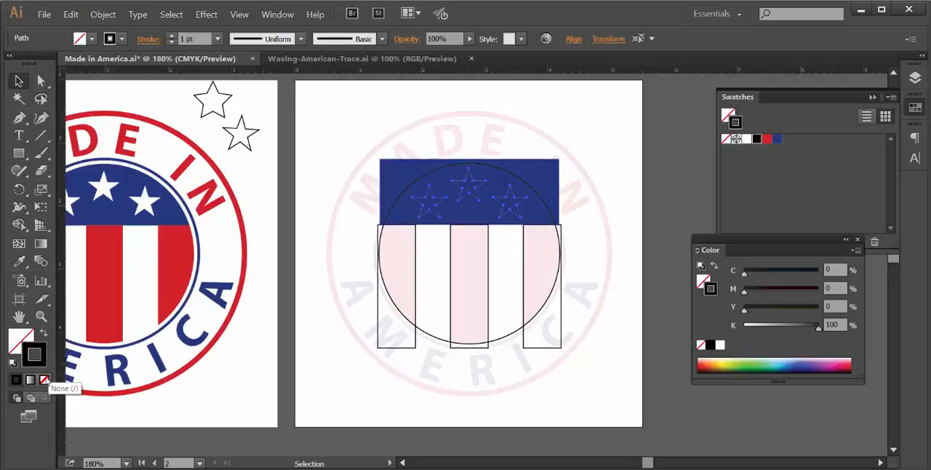
click(45, 379)
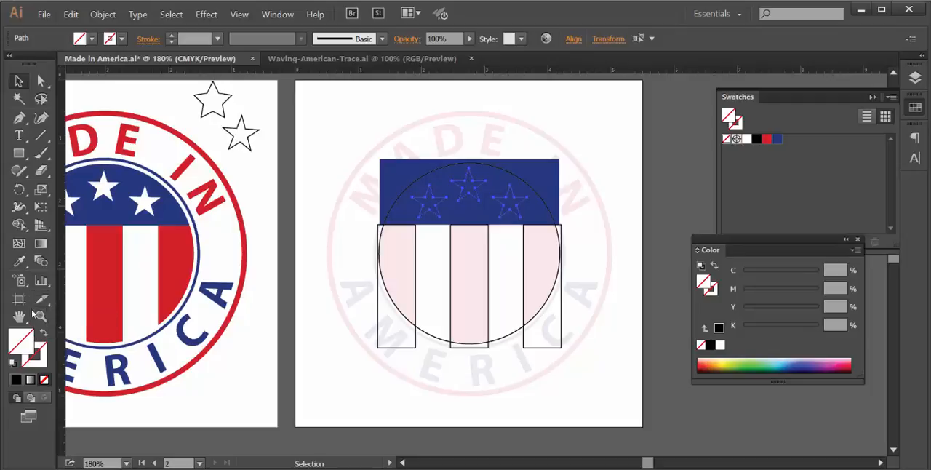
click(19, 345)
click(746, 142)
click(746, 142)
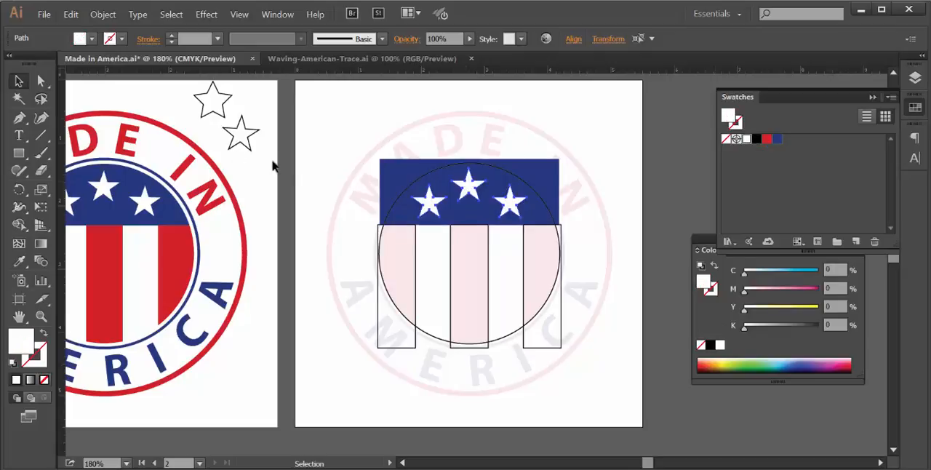
click(20, 82)
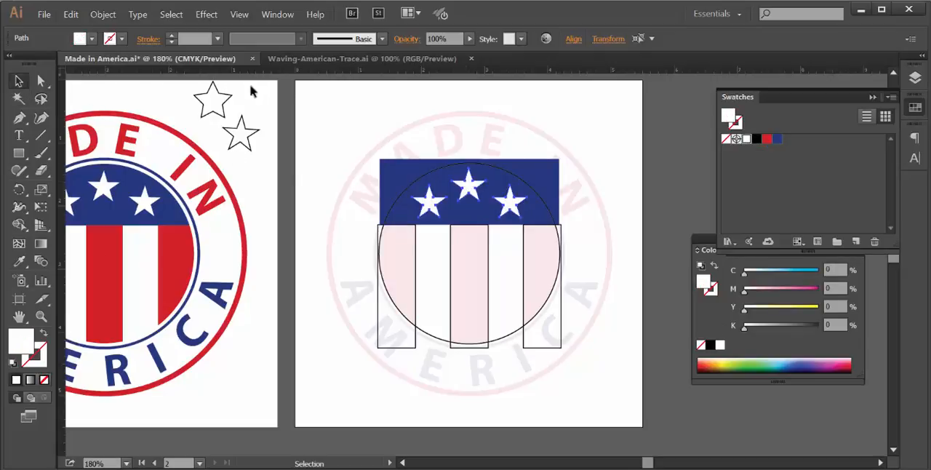
click(331, 101)
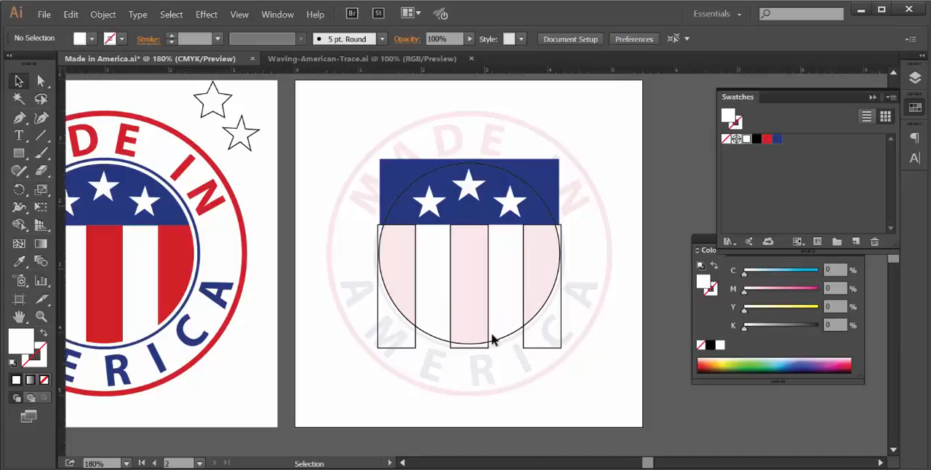
- Select the three stripe rectangles, remove their strokes, and fill them with the red swatch
click(526, 286)
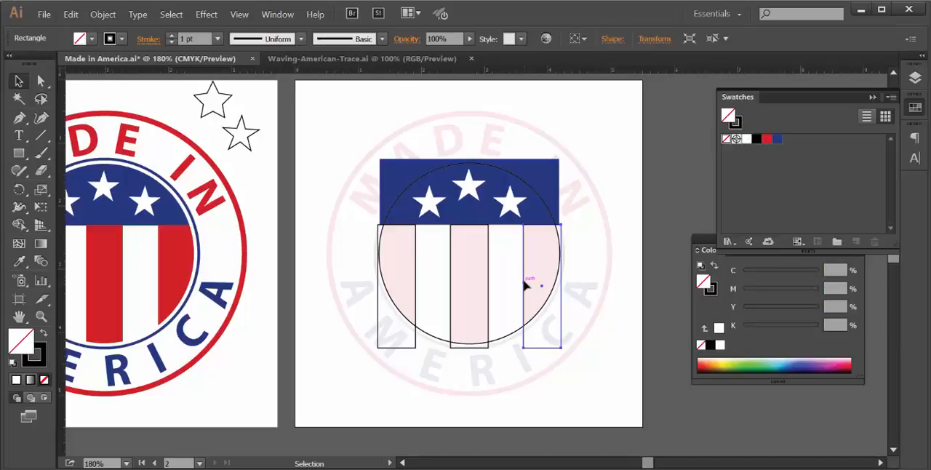
shift+click(489, 277)
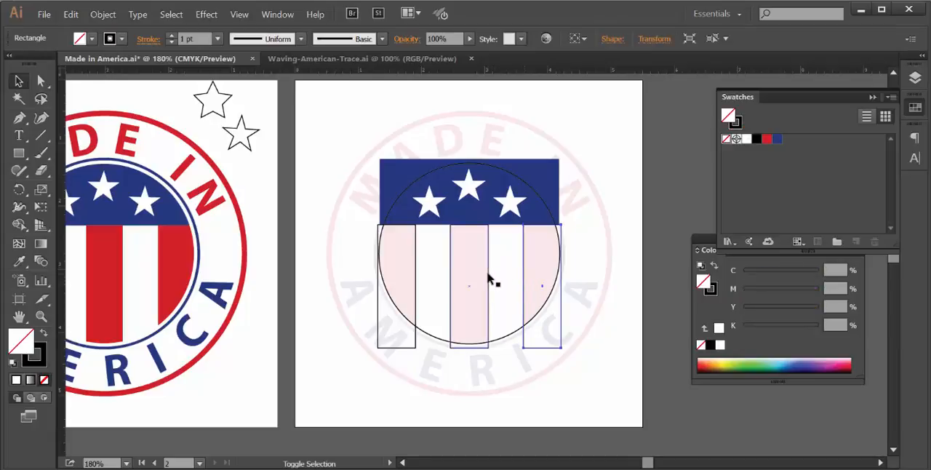
shift+click(417, 284)
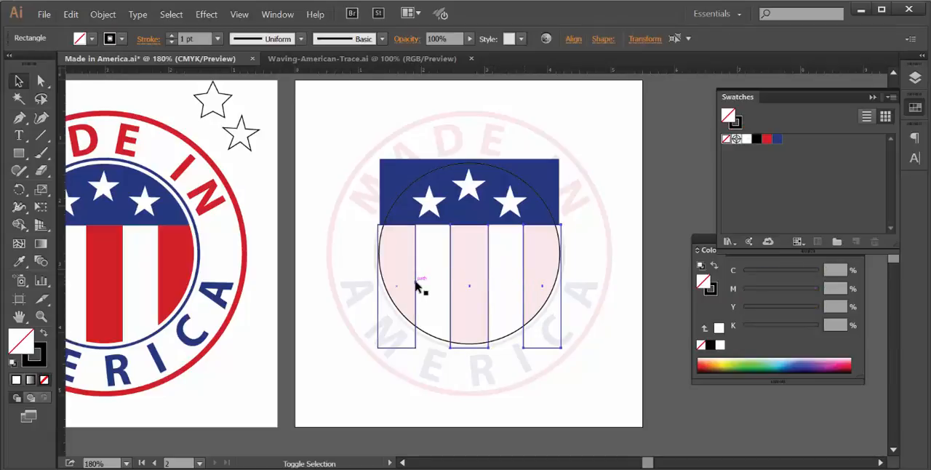
click(43, 352)
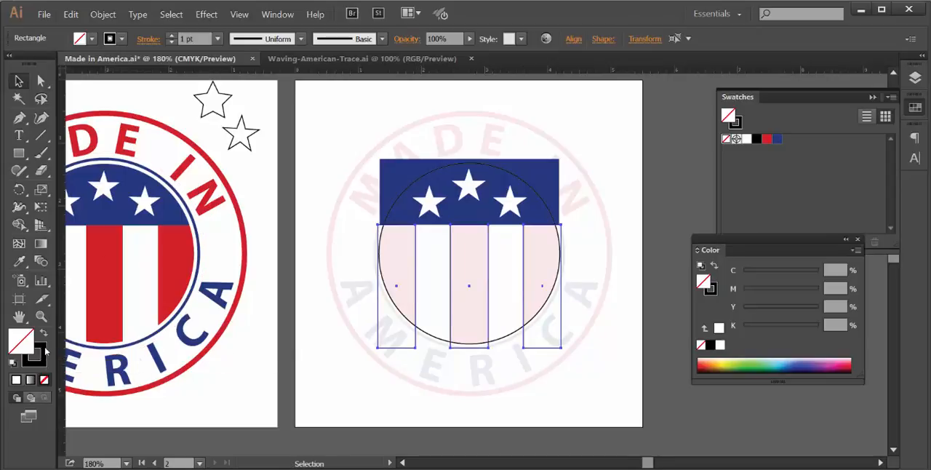
click(44, 380)
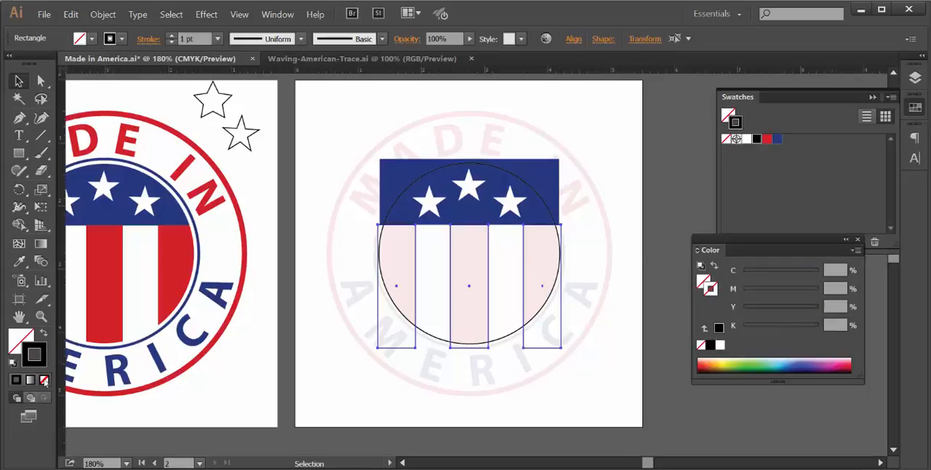
click(22, 340)
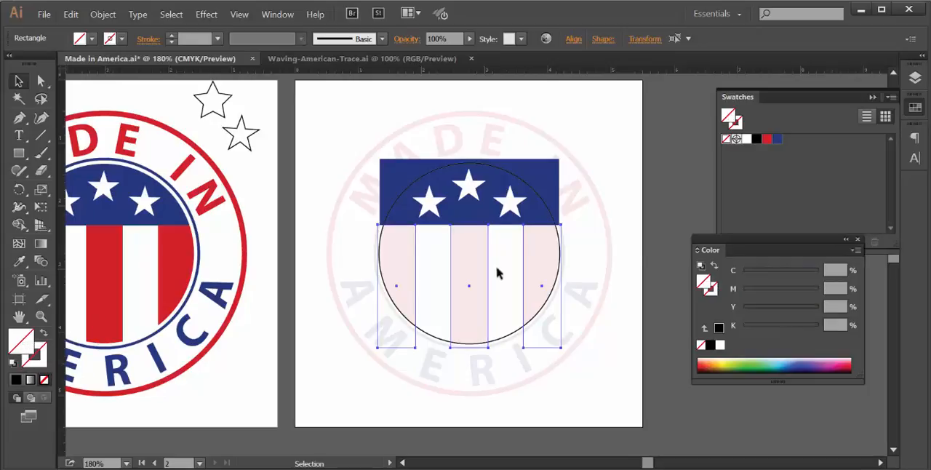
click(769, 141)
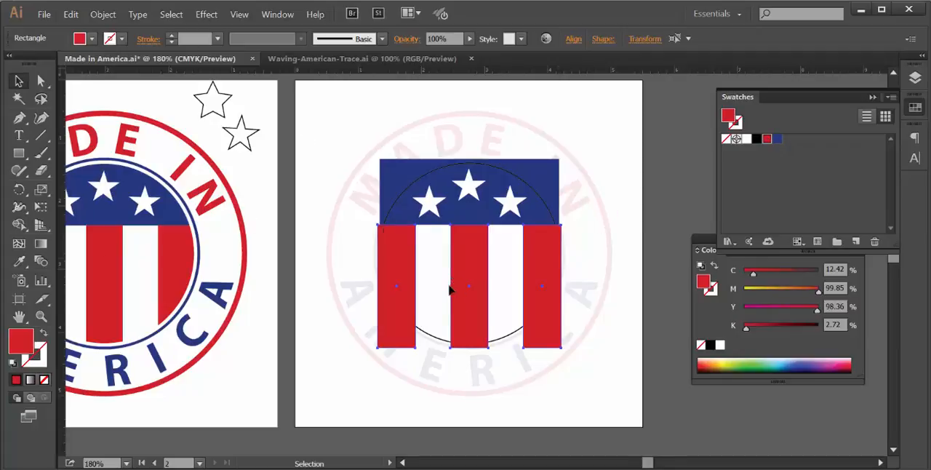
- Cut the three red stripes, paste them in back of the circle, and deselect them
click(71, 14)
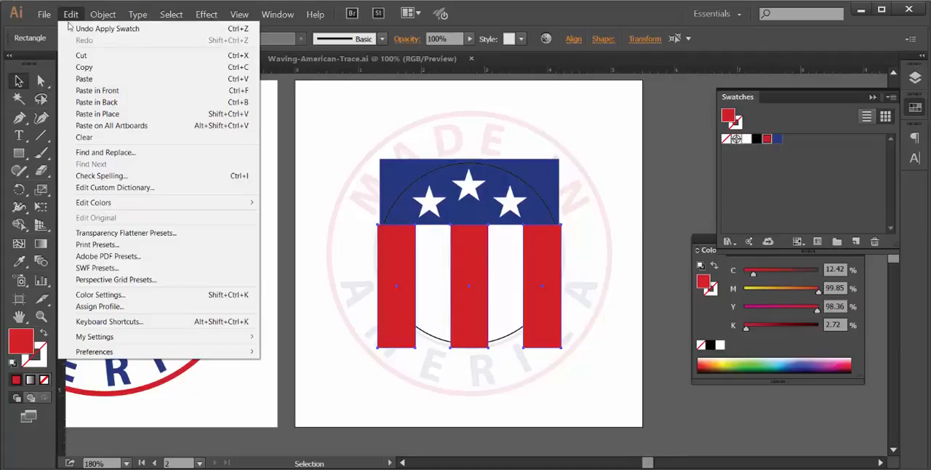
click(80, 55)
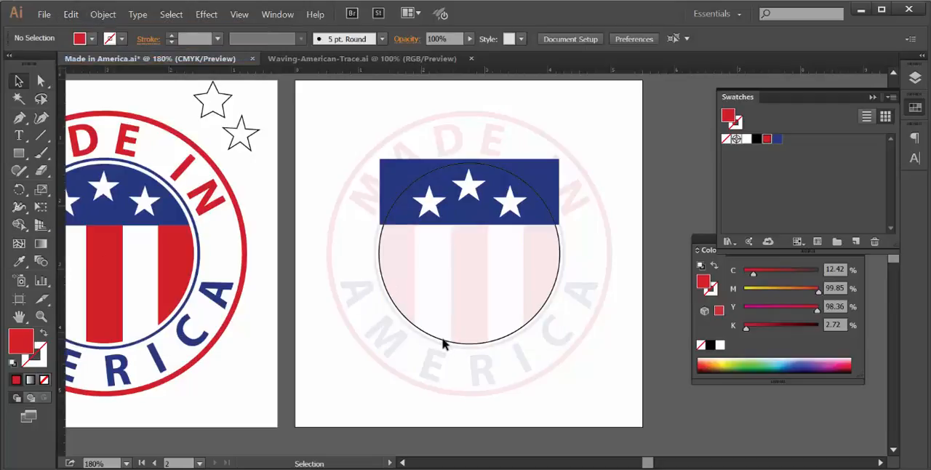
click(443, 339)
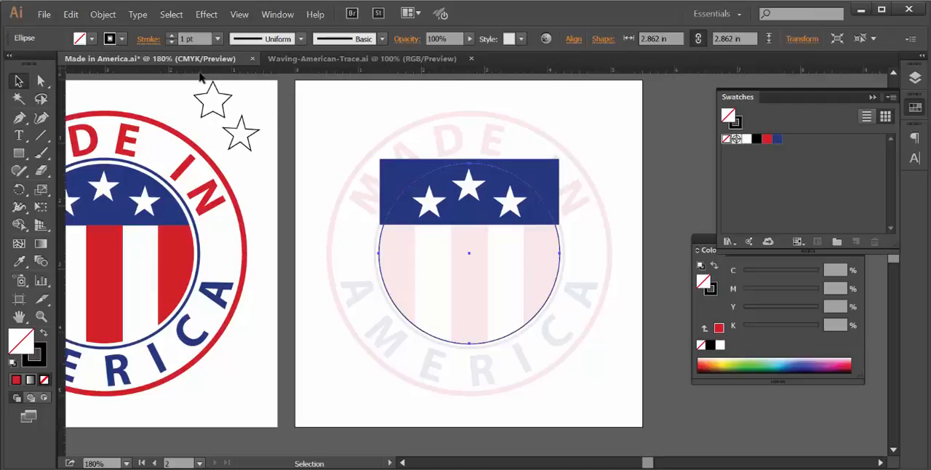
click(71, 14)
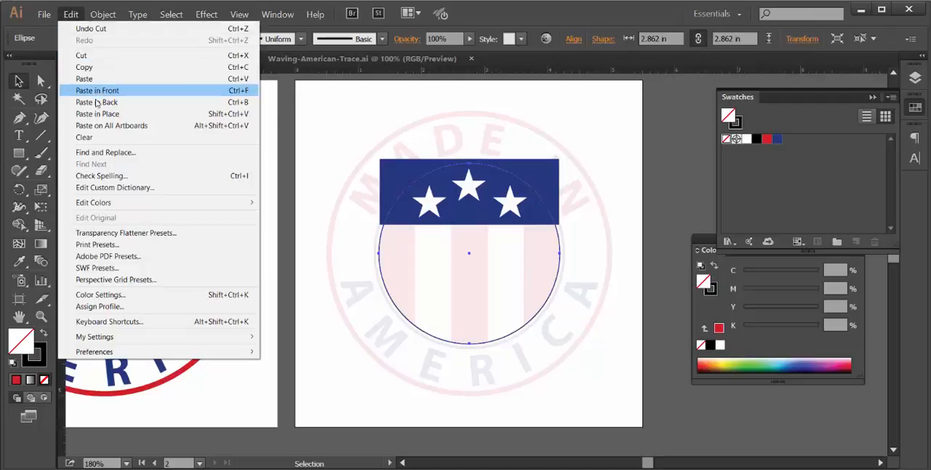
click(97, 103)
click(662, 179)
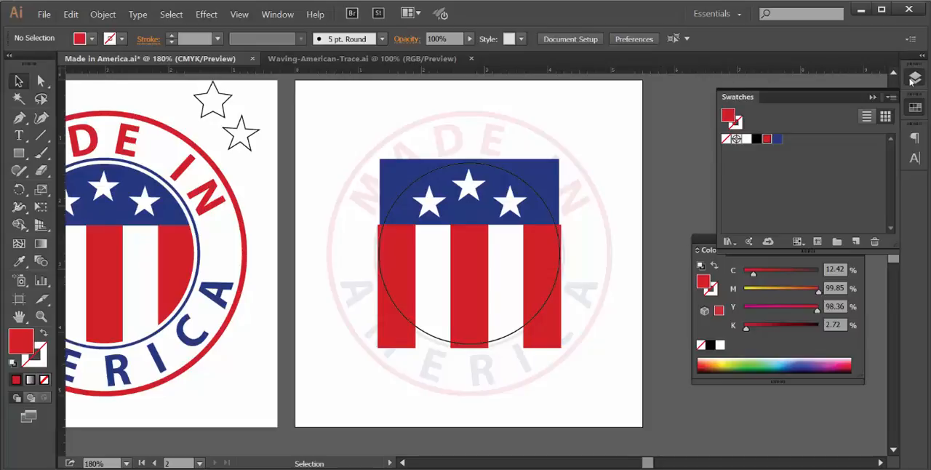
- Try to make a clipping mask from the circle, blue field, stars and red stripes together
click(914, 78)
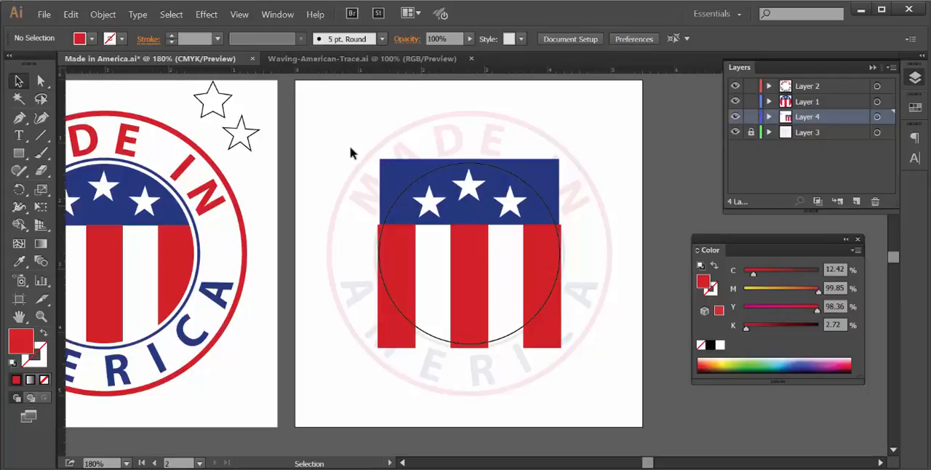
drag(350, 147, 574, 254)
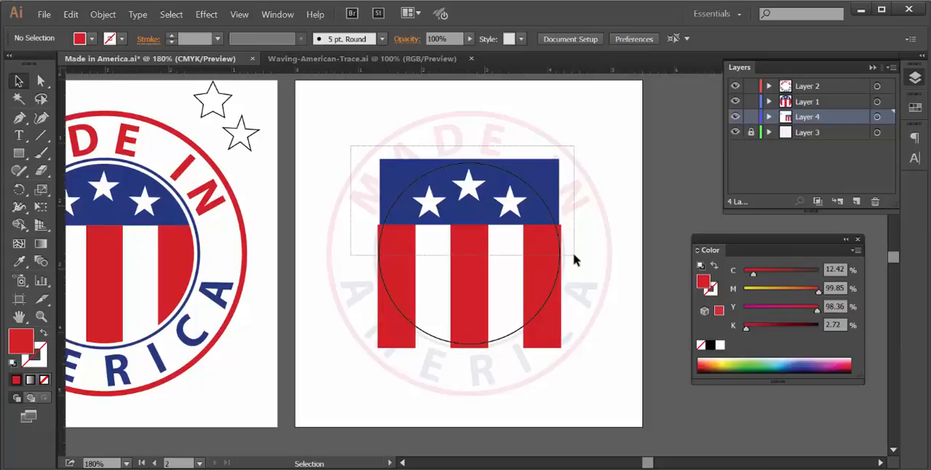
drag(574, 257, 572, 254)
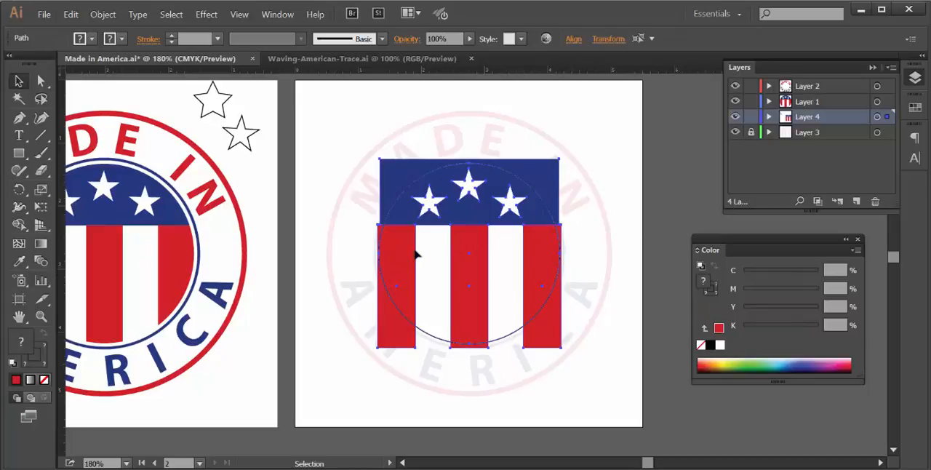
click(105, 15)
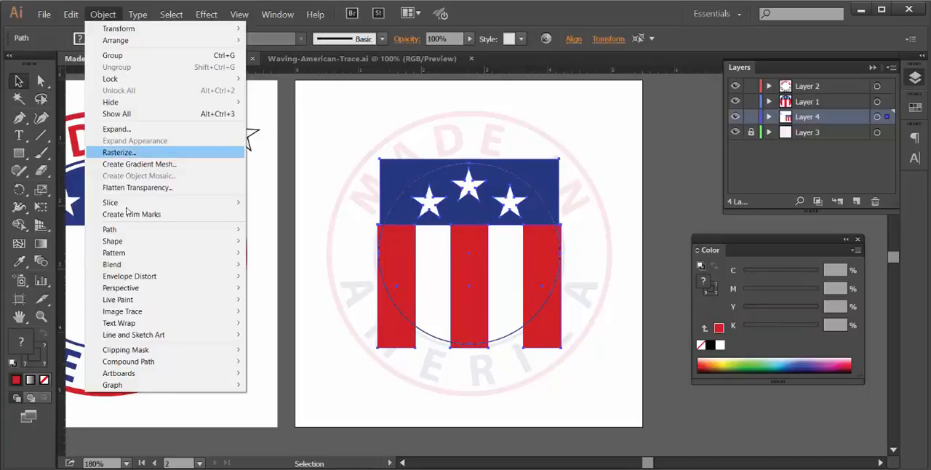
mouse_move(163, 352)
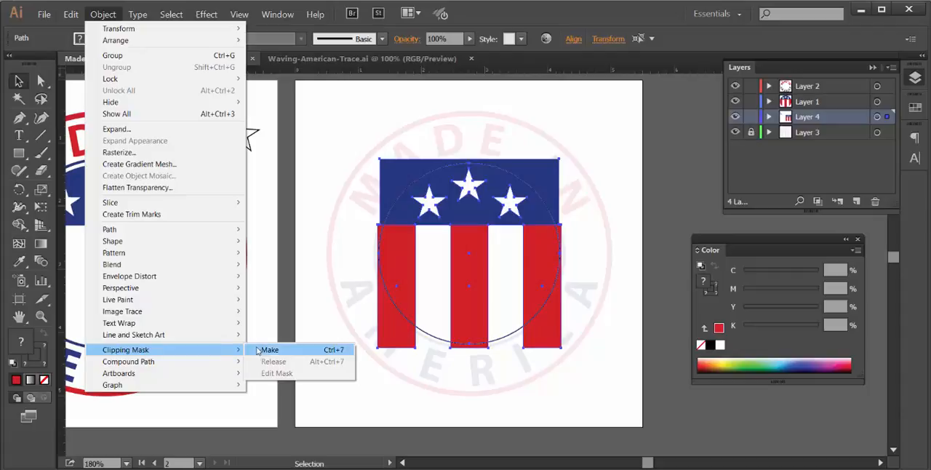
click(265, 350)
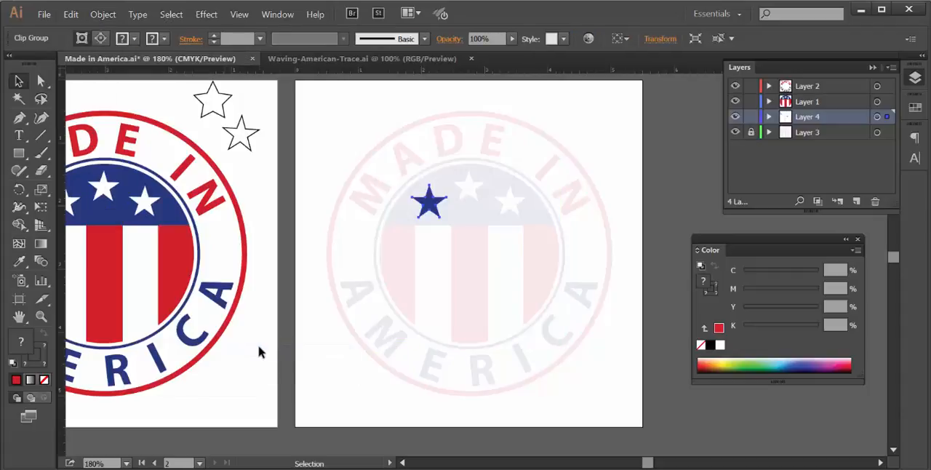
- Undo the clipping mask on the flag shapes and leave everything deselected
click(343, 99)
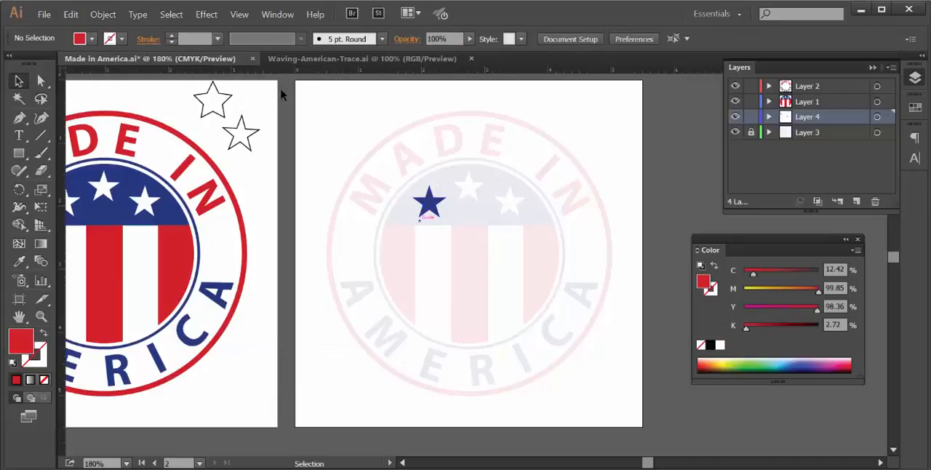
click(71, 13)
click(109, 29)
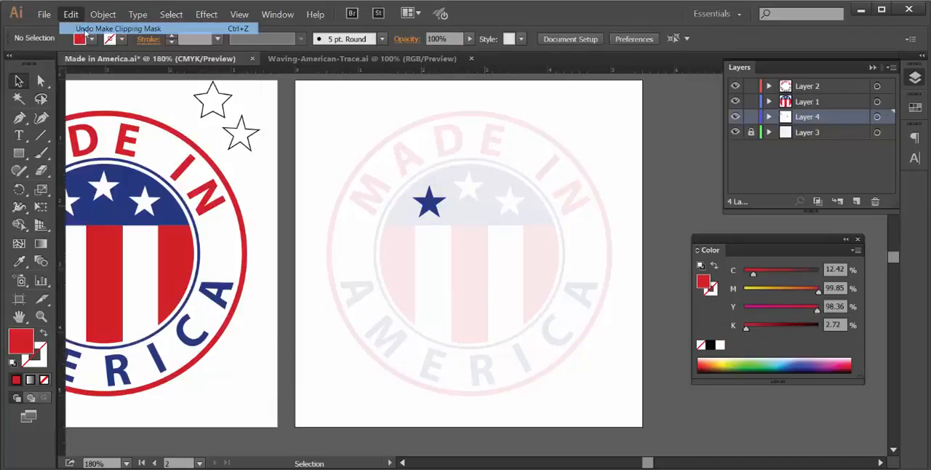
click(591, 184)
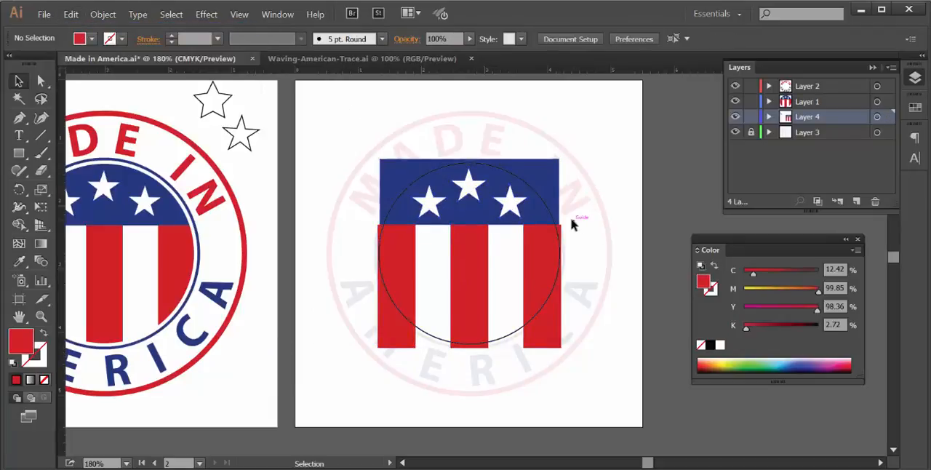
- Bring the unfilled circle over the flag shapes to the front and deselect it
click(559, 226)
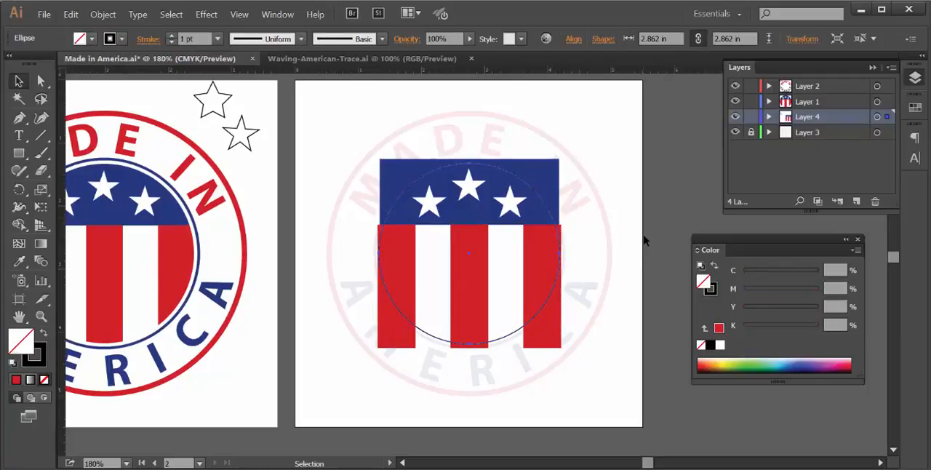
click(99, 16)
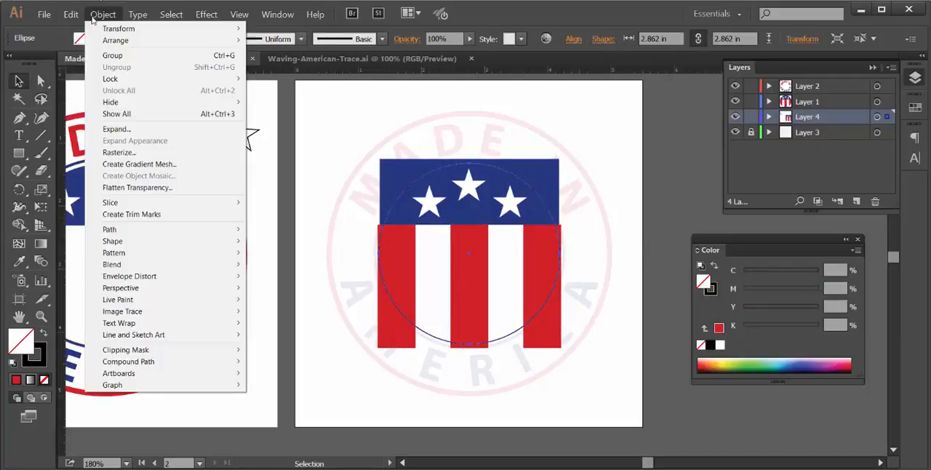
mouse_move(106, 46)
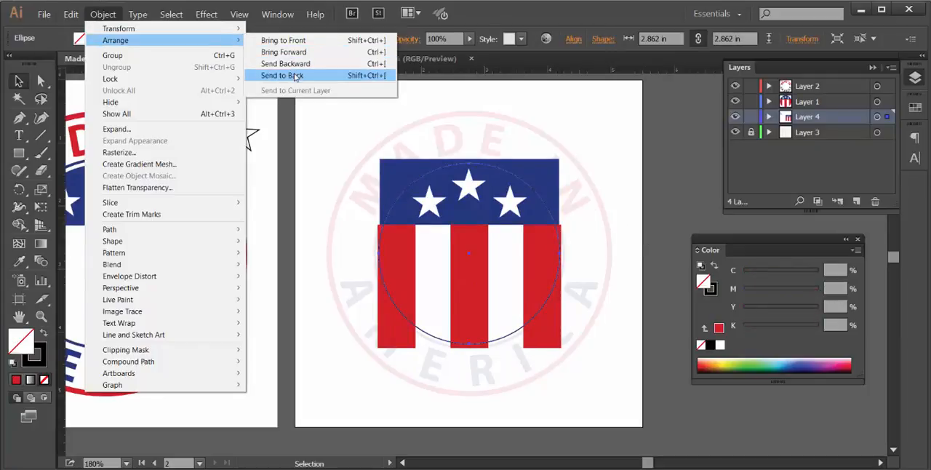
click(290, 42)
click(616, 142)
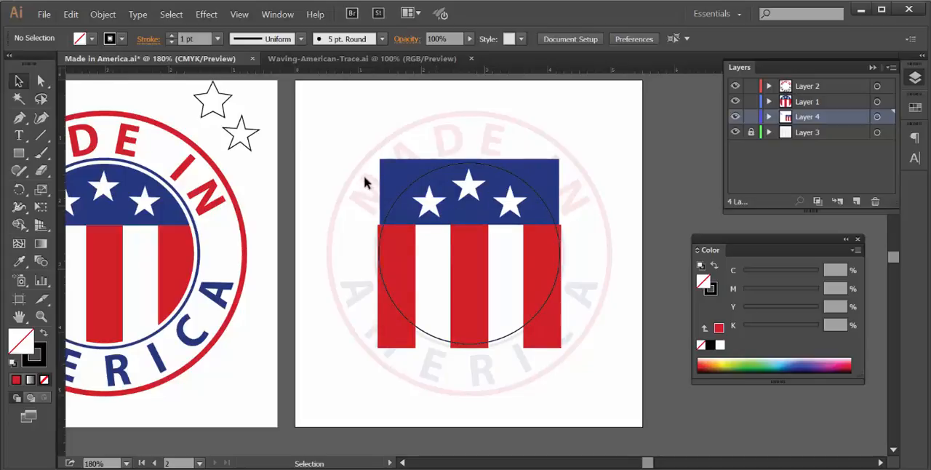
- Clip the blue field, stars and red stripes to the circle with a clipping mask, and check the result with the Layer 3 template hidden
drag(355, 162, 530, 256)
click(103, 14)
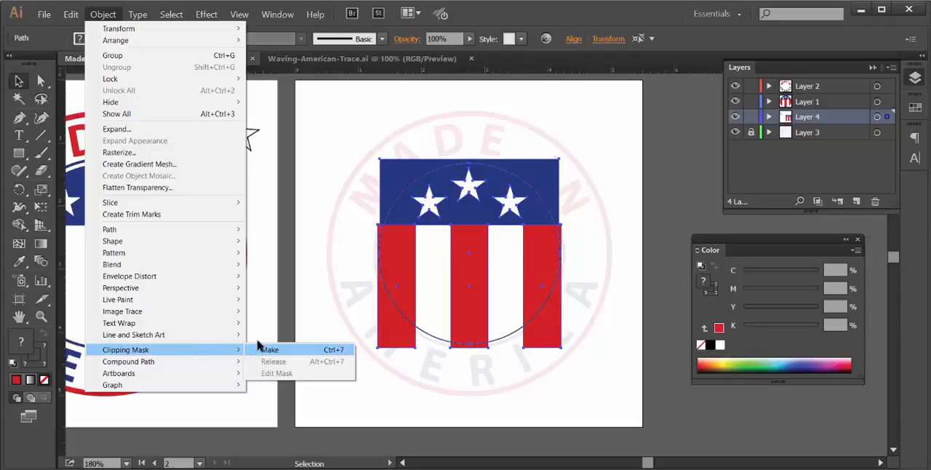
click(269, 350)
click(629, 185)
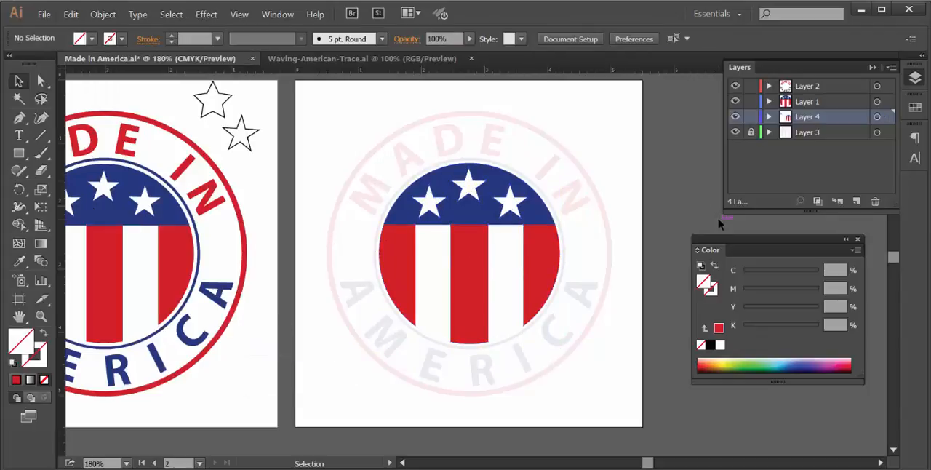
click(735, 133)
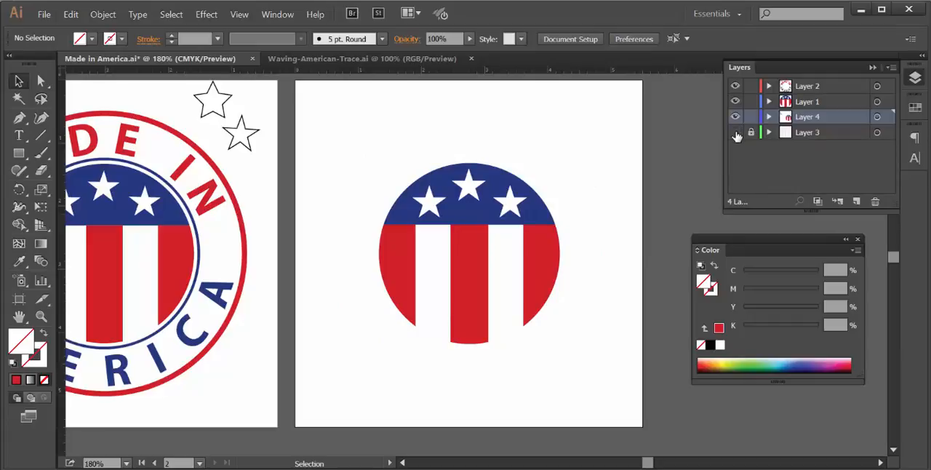
click(736, 132)
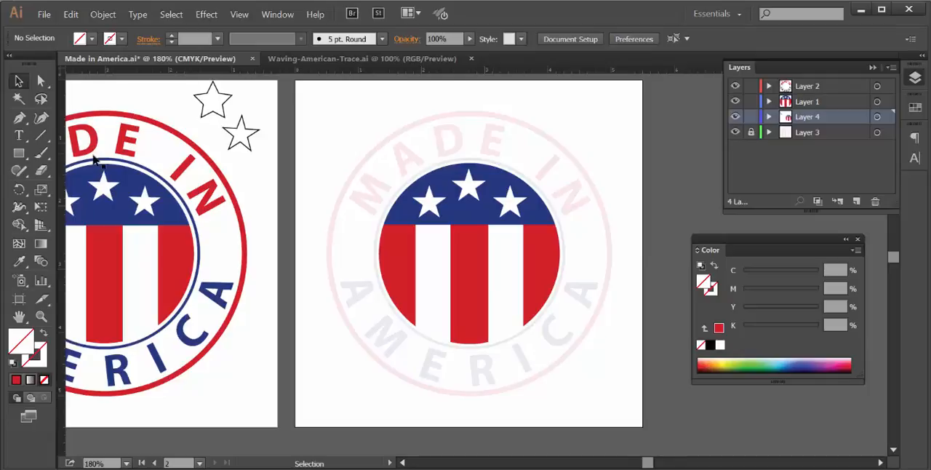
- Add a new layer above Layer 4 and draw a circle about 3.2 in wide from the flag's center, just outside the template's inner ring
click(17, 155)
drag(14, 150, 47, 188)
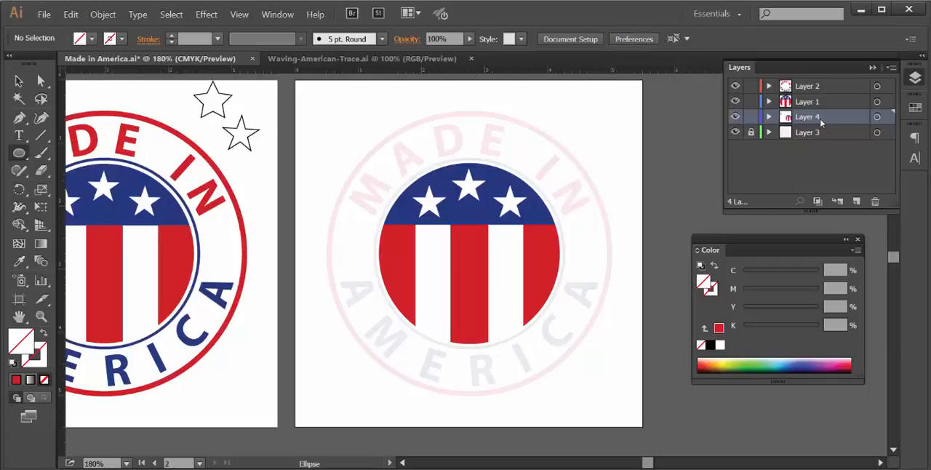
click(857, 201)
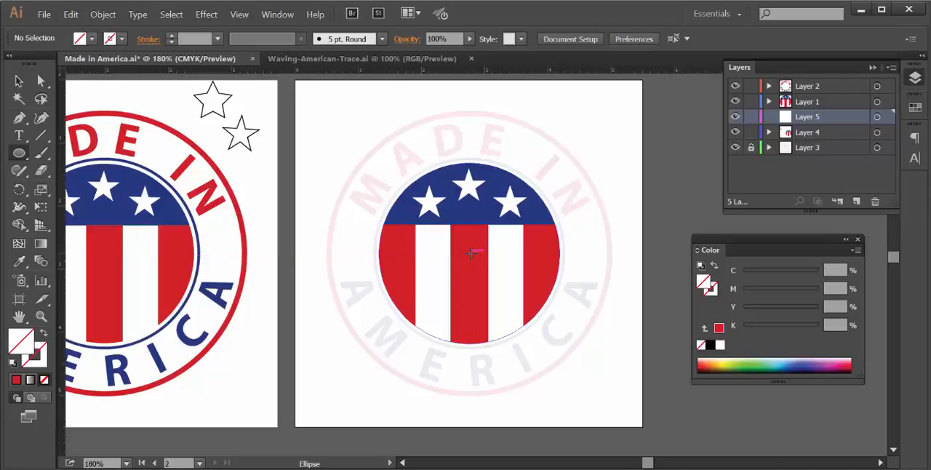
drag(472, 252, 571, 256)
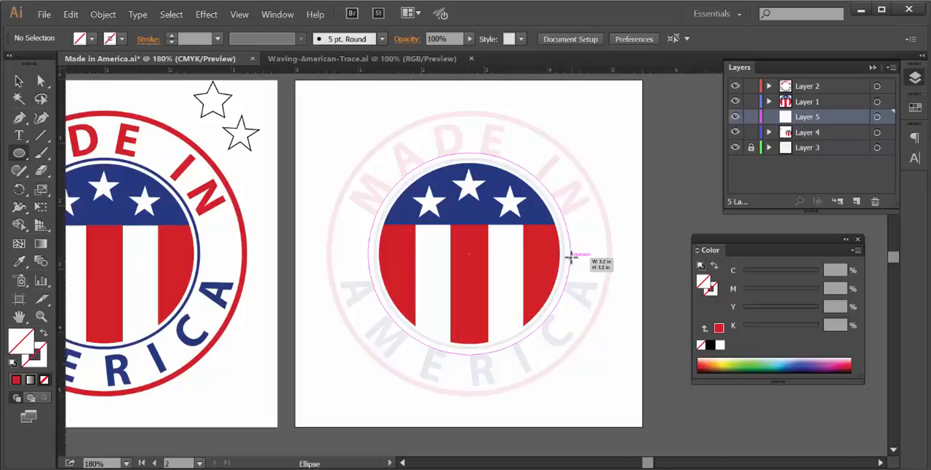
drag(571, 256, 571, 256)
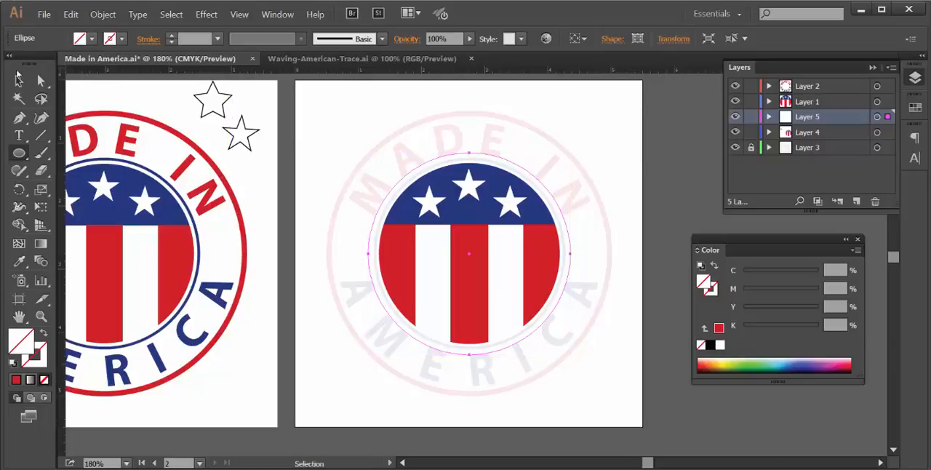
click(18, 82)
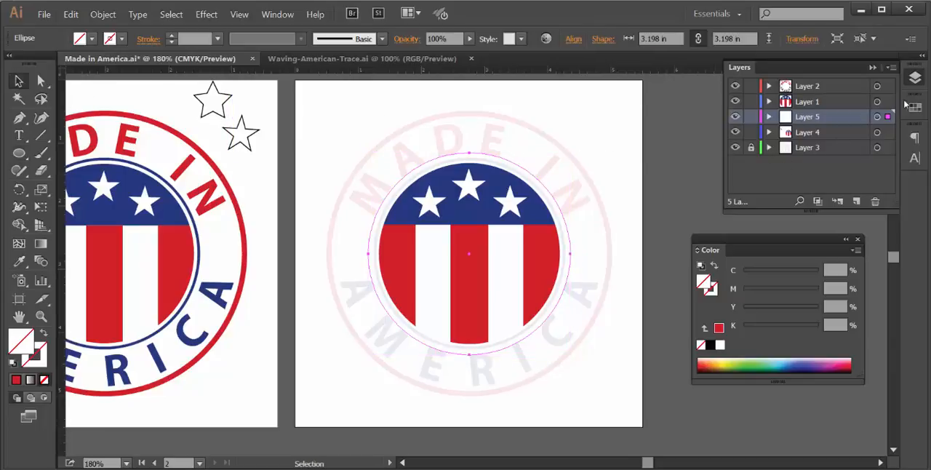
- Lock Layer 4, which holds the clipped flag artwork
click(916, 157)
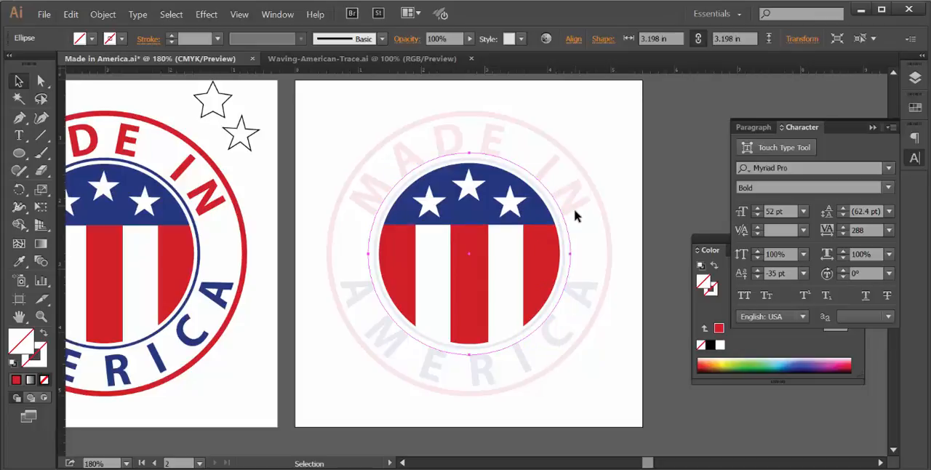
click(914, 79)
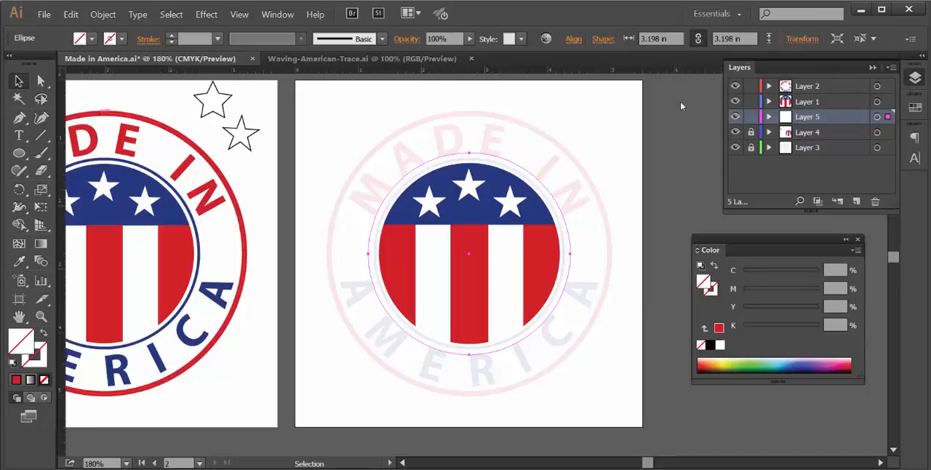
click(870, 67)
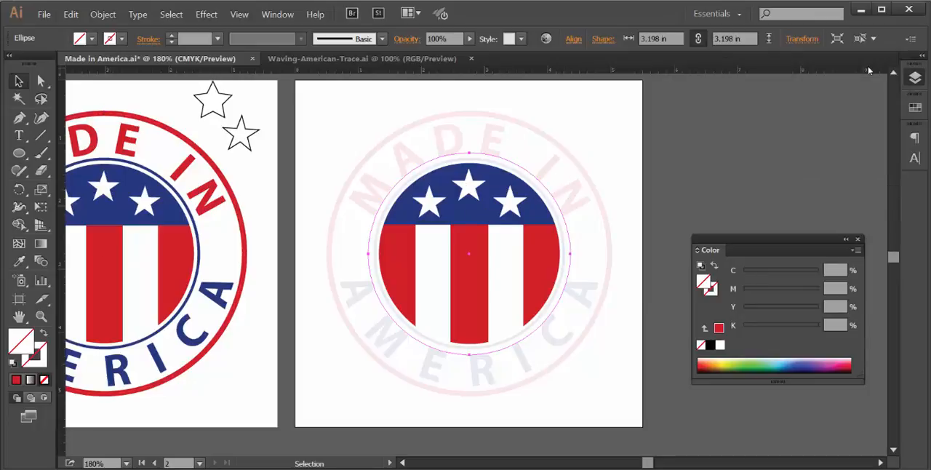
- Set the character baseline shift to 0 pt and the tracking to 200
click(918, 157)
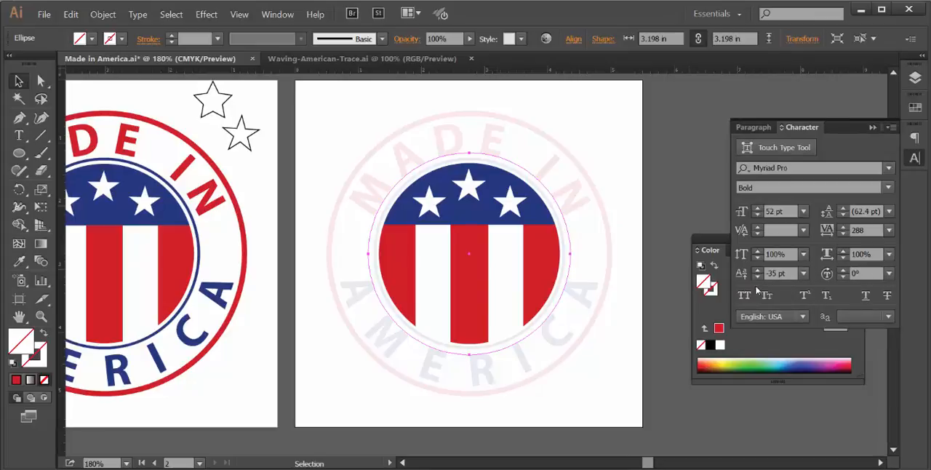
click(803, 273)
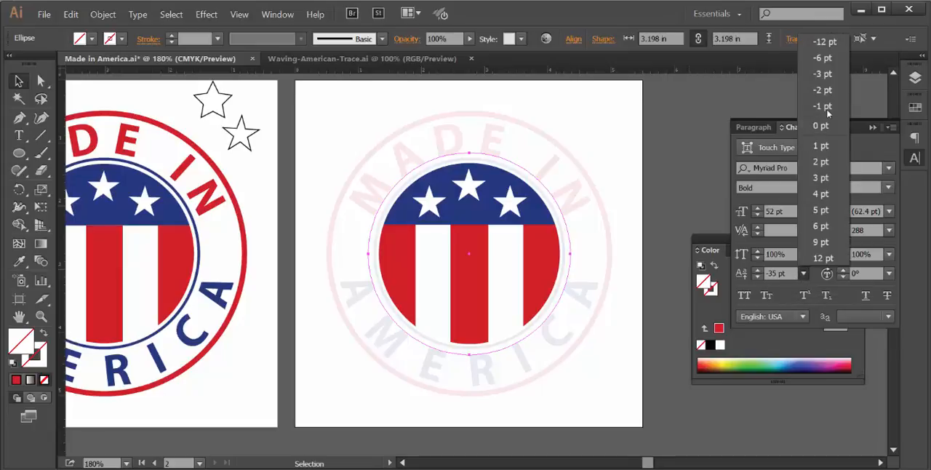
click(831, 129)
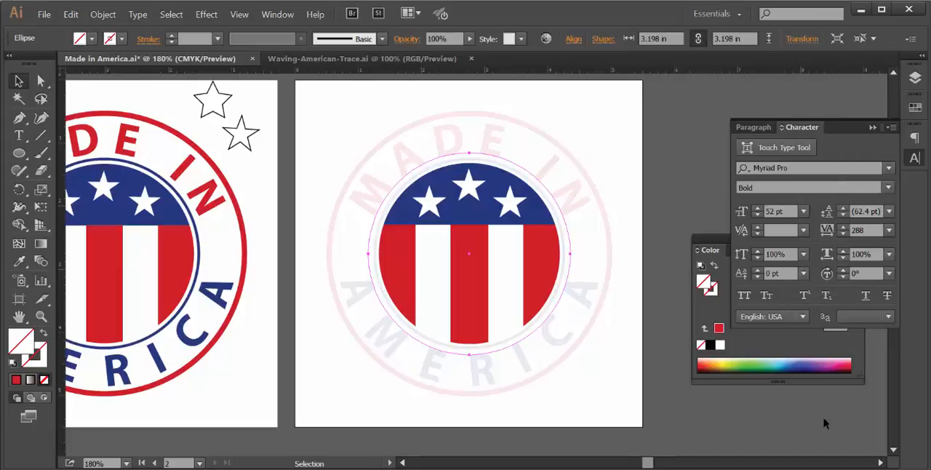
click(889, 231)
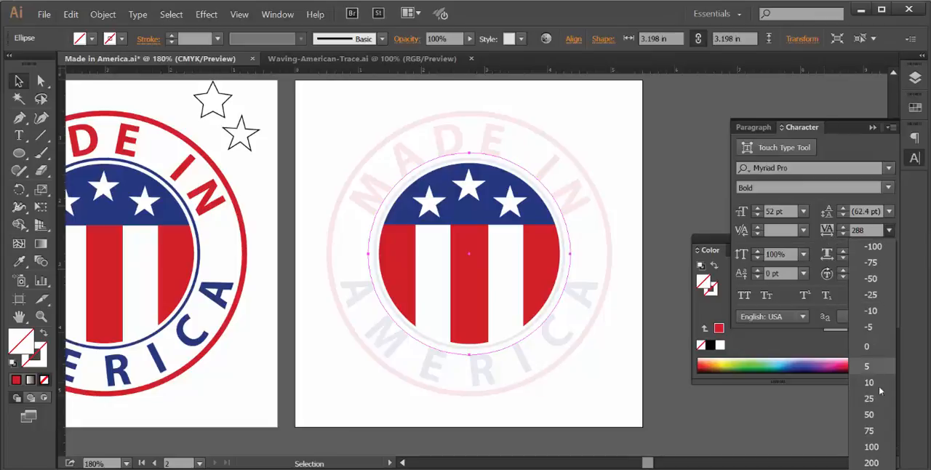
click(871, 462)
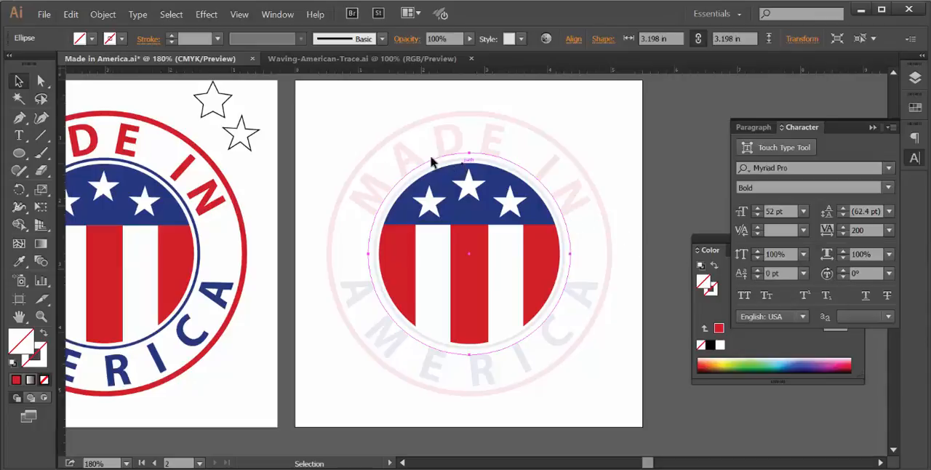
- Add the center-aligned text "MADE IN" along the outer circle with the Type on a Path tool
drag(19, 135, 72, 175)
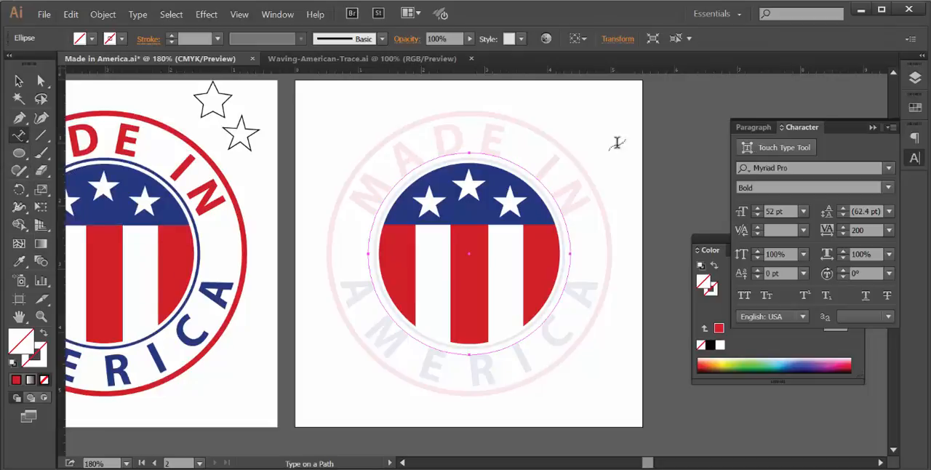
click(764, 128)
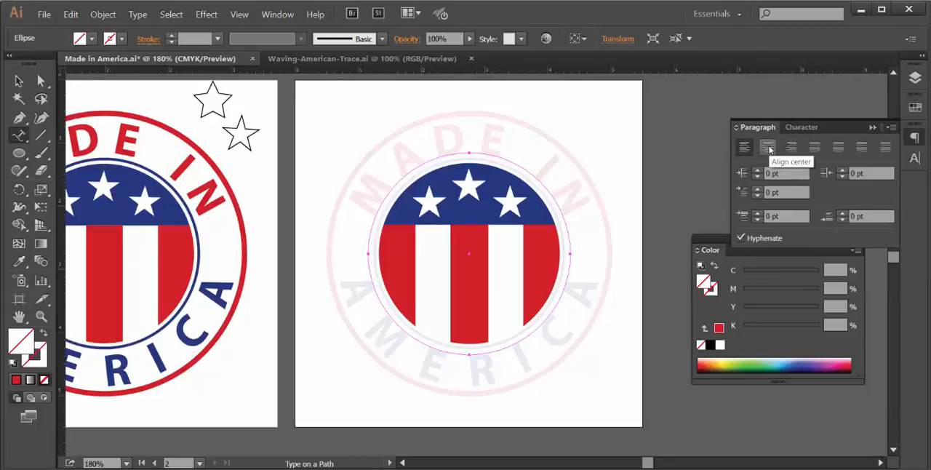
click(768, 148)
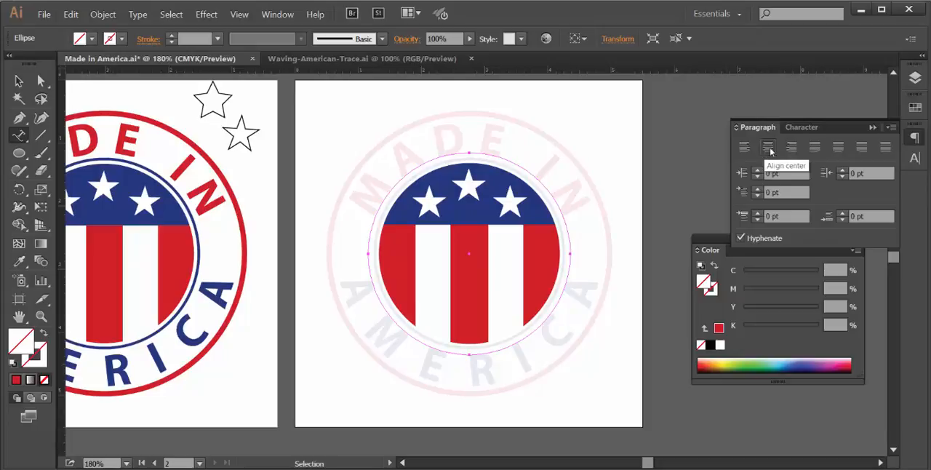
click(802, 128)
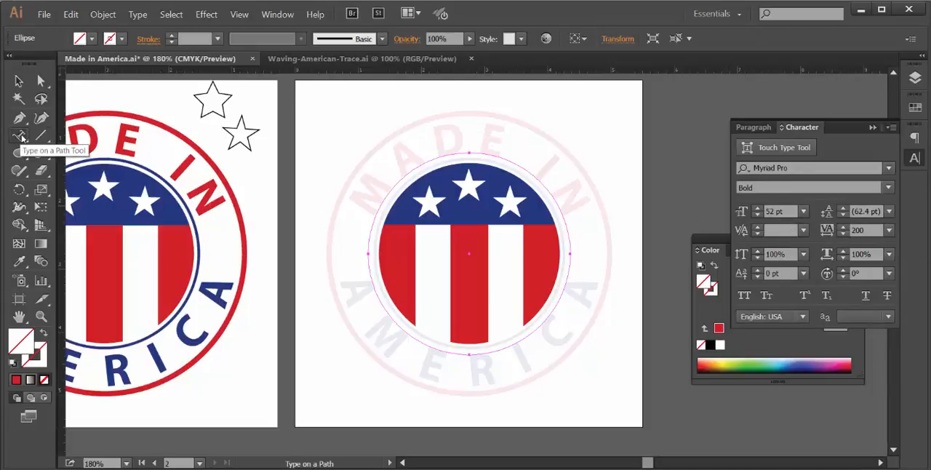
click(468, 151)
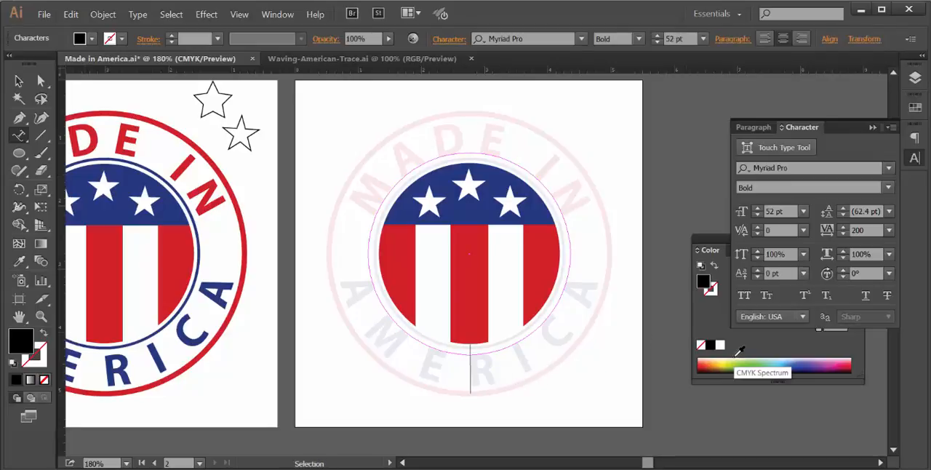
text(W)
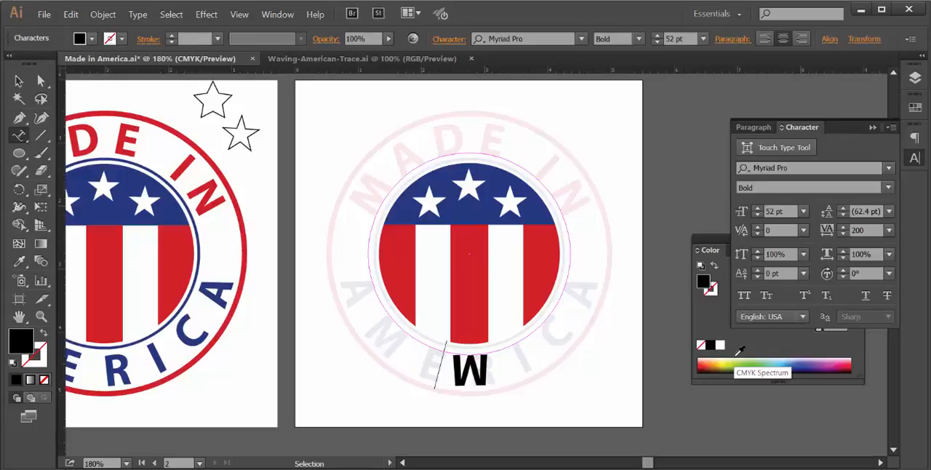
text(A)
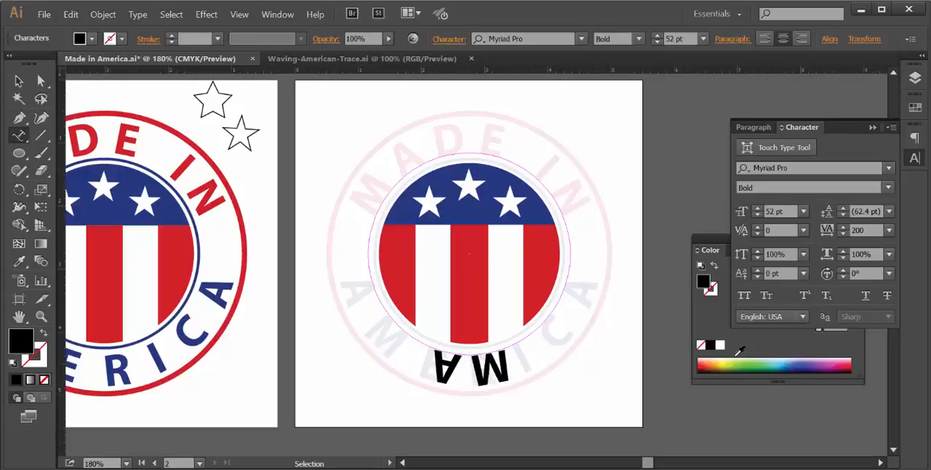
text(D)
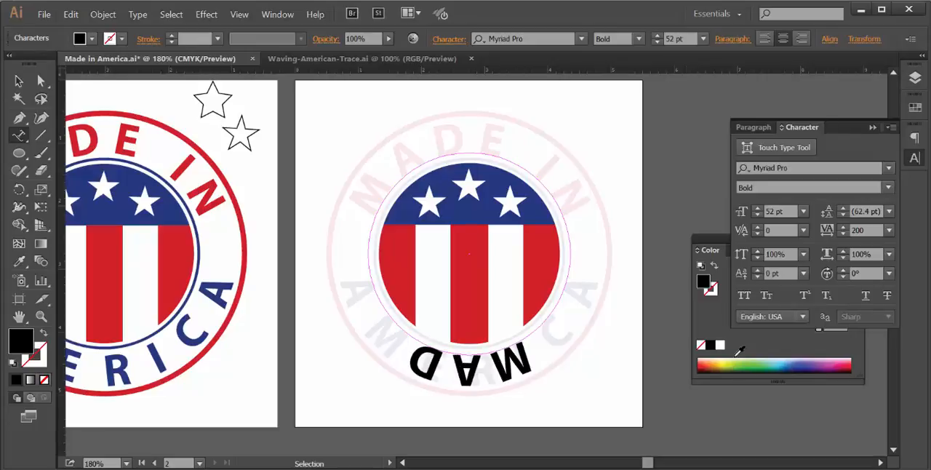
text(E)
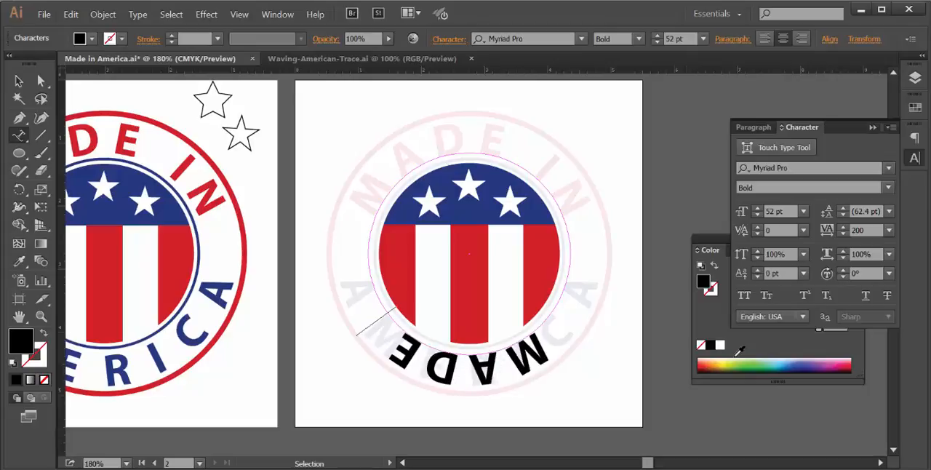
text( IN)
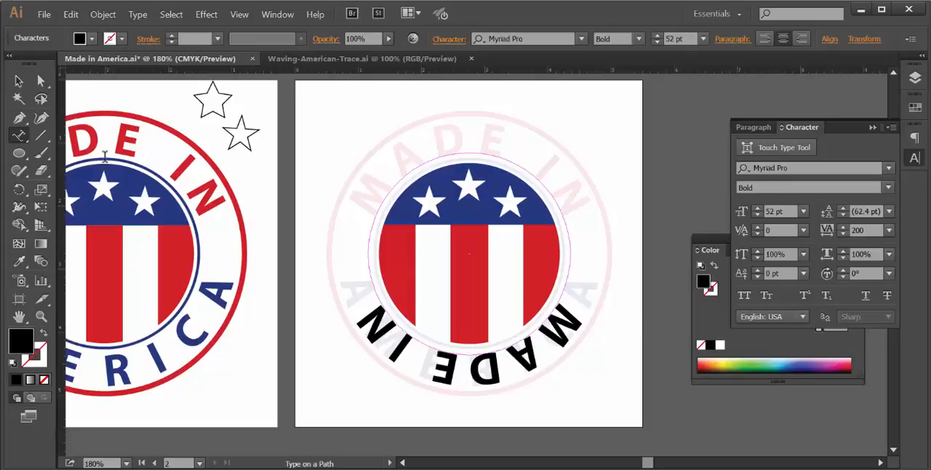
- Slide the "MADE IN" text around the circle so it sits upright above the flag, roughly over the template lettering
click(19, 81)
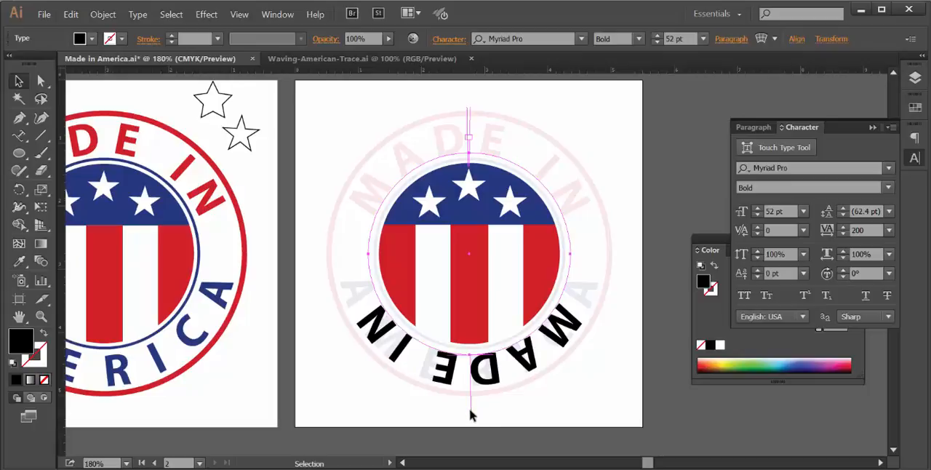
drag(470, 414, 484, 288)
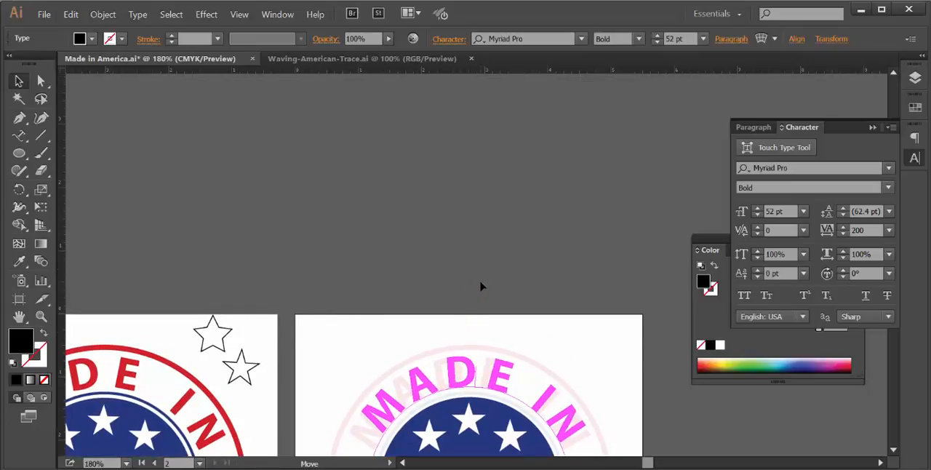
drag(474, 272, 473, 276)
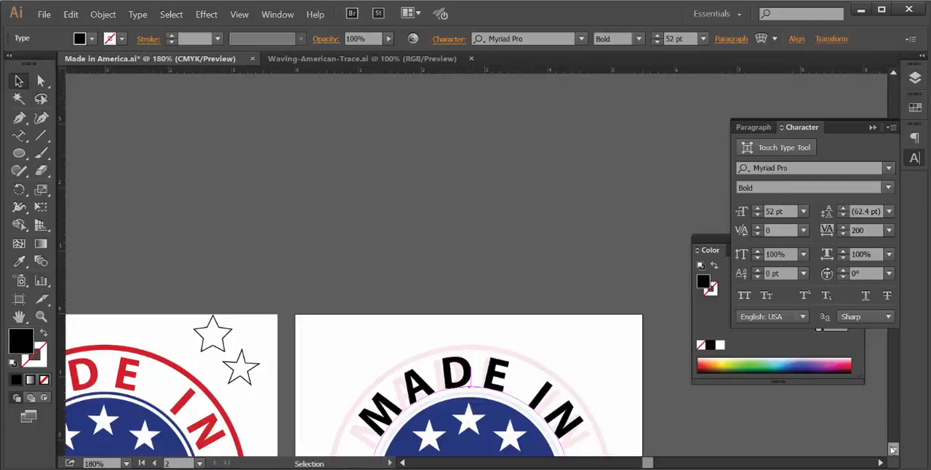
click(893, 448)
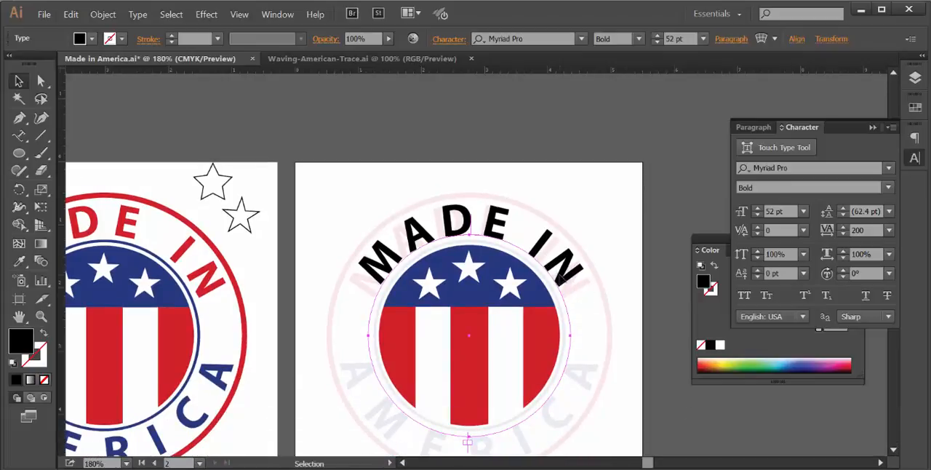
- Set the tracking of the "MADE IN" text to 288
click(866, 230)
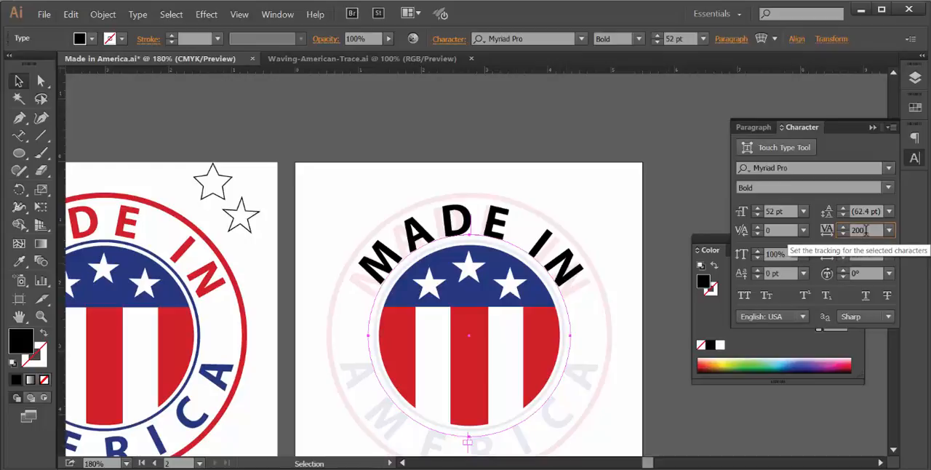
drag(858, 230, 852, 231)
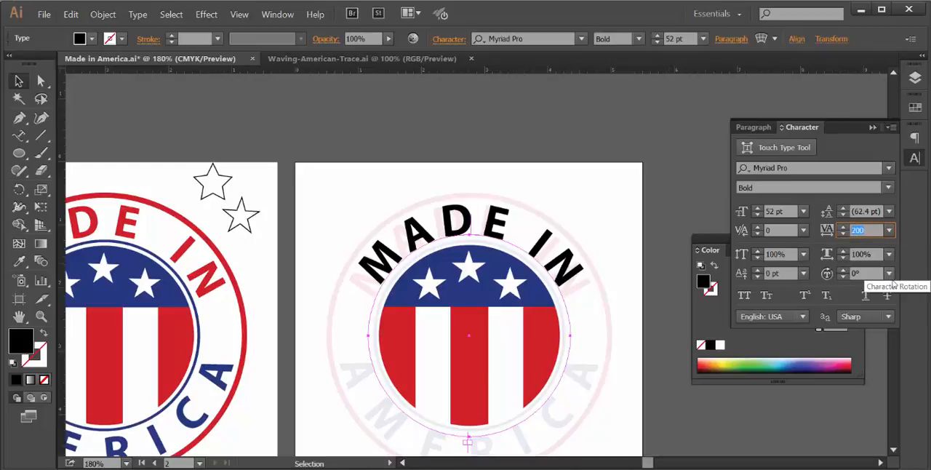
text(288)
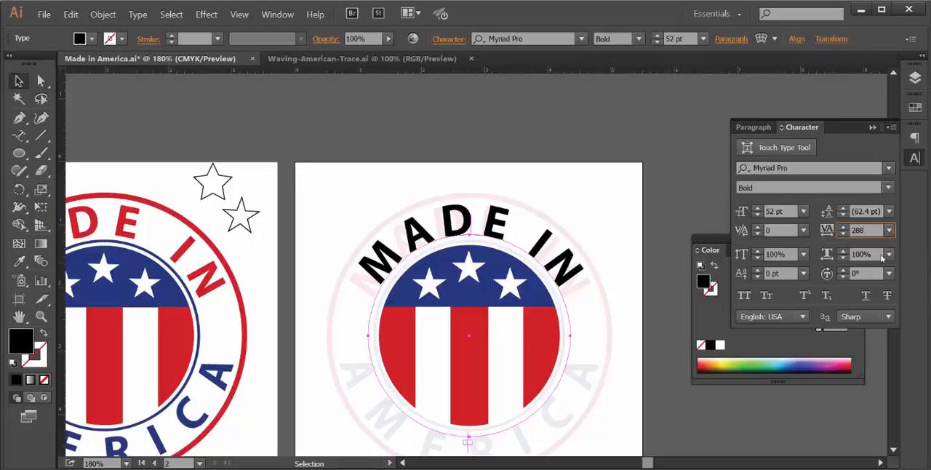
key(Return)
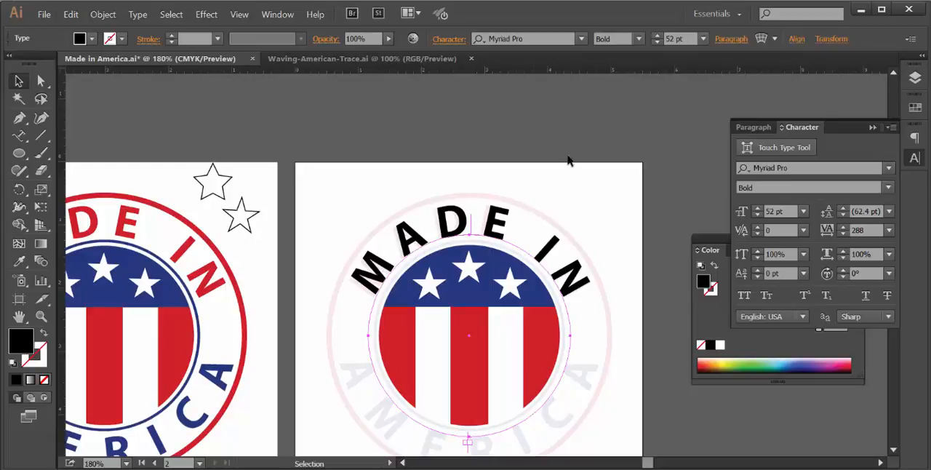
- Check how level "MADE IN" is with a horizontal guide under its ends, hide the guides, and shift the text slightly counterclockwise to center it
drag(519, 75, 549, 300)
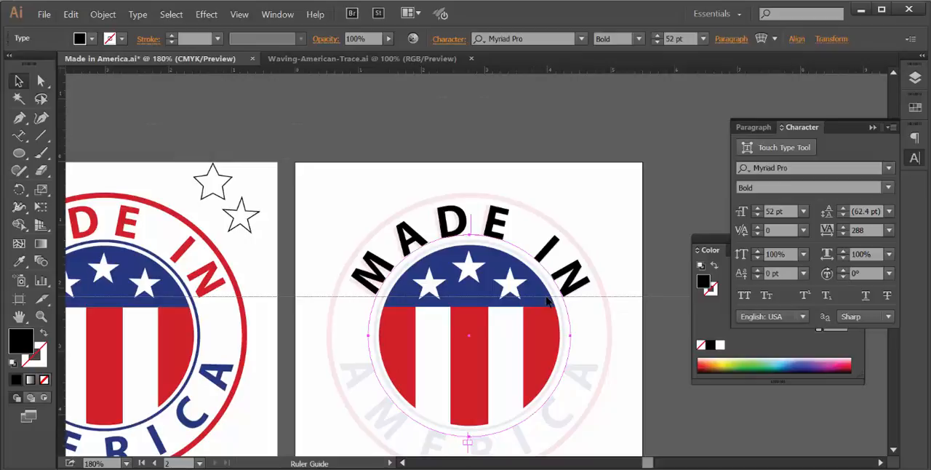
drag(547, 300, 547, 300)
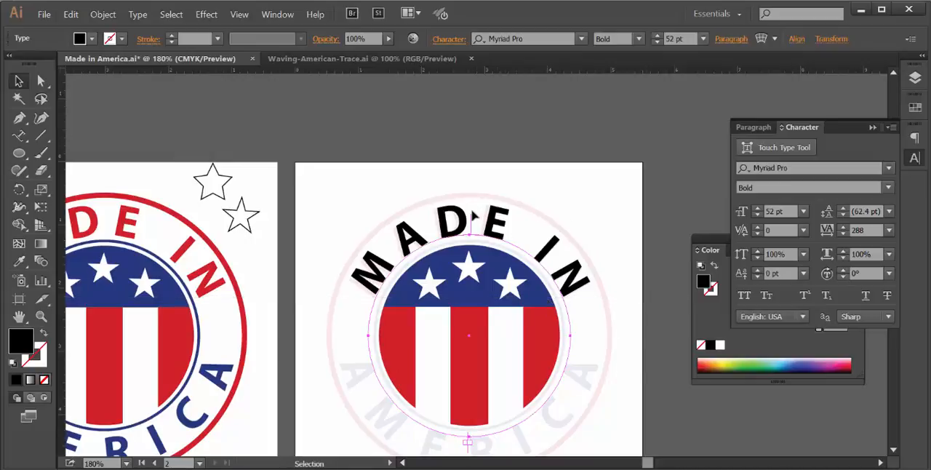
click(241, 15)
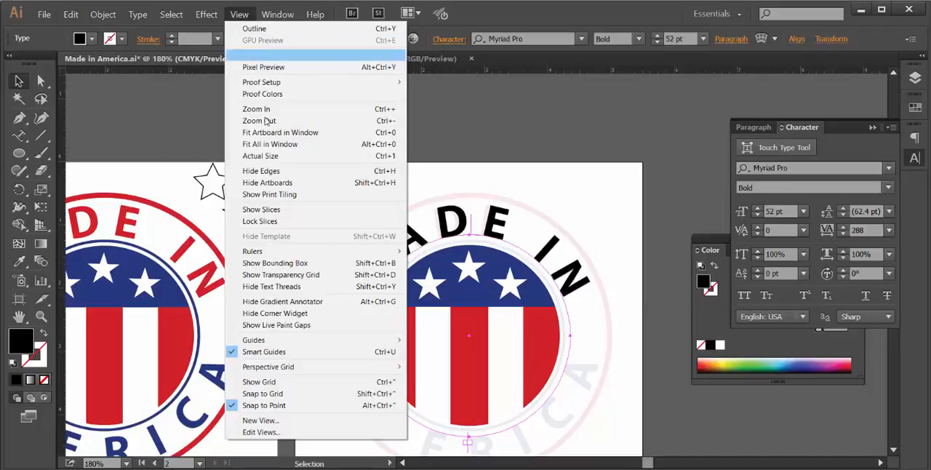
mouse_move(264, 340)
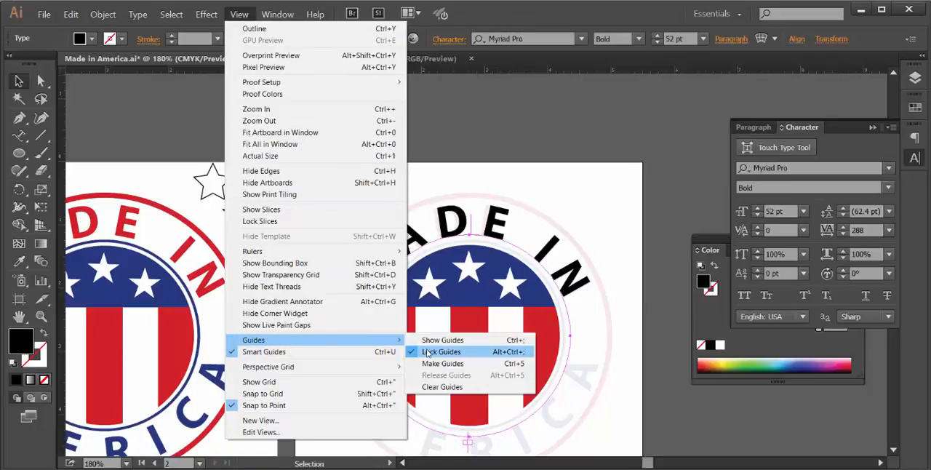
click(491, 340)
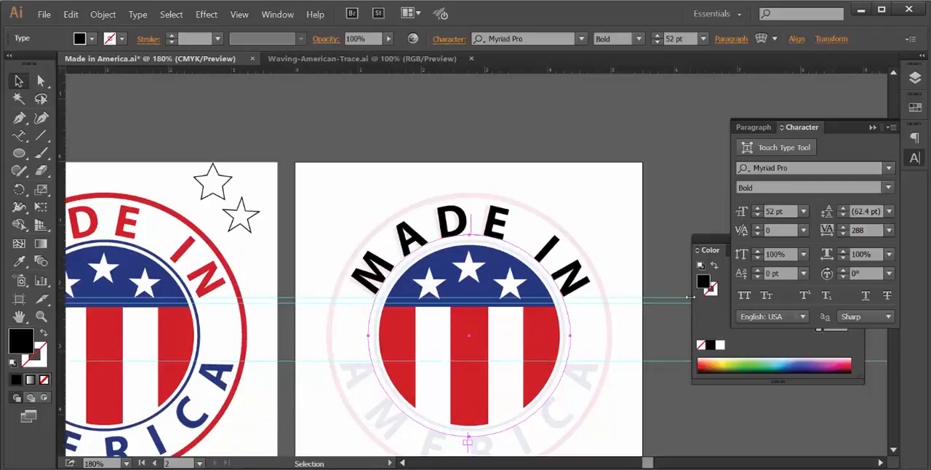
click(241, 15)
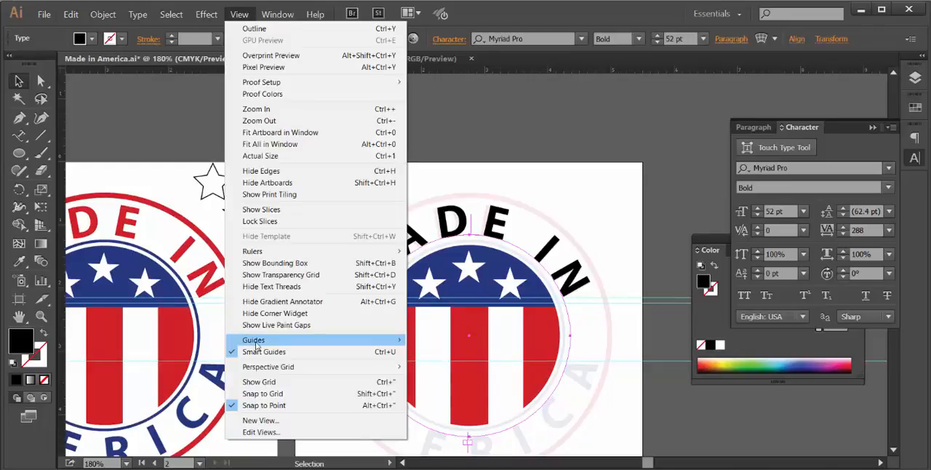
mouse_move(310, 339)
click(442, 340)
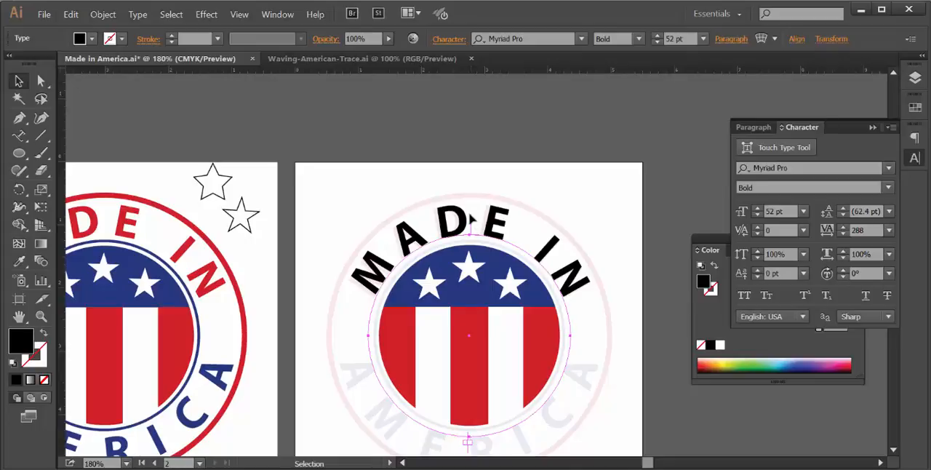
drag(471, 218, 471, 220)
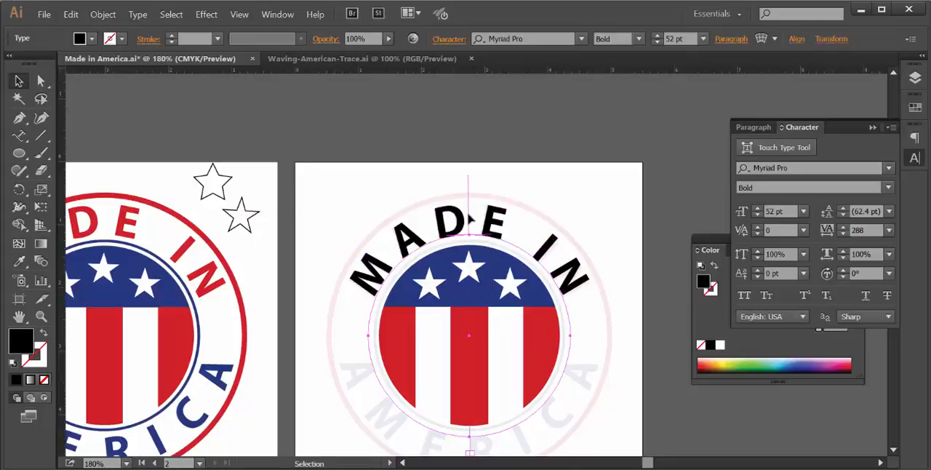
click(719, 229)
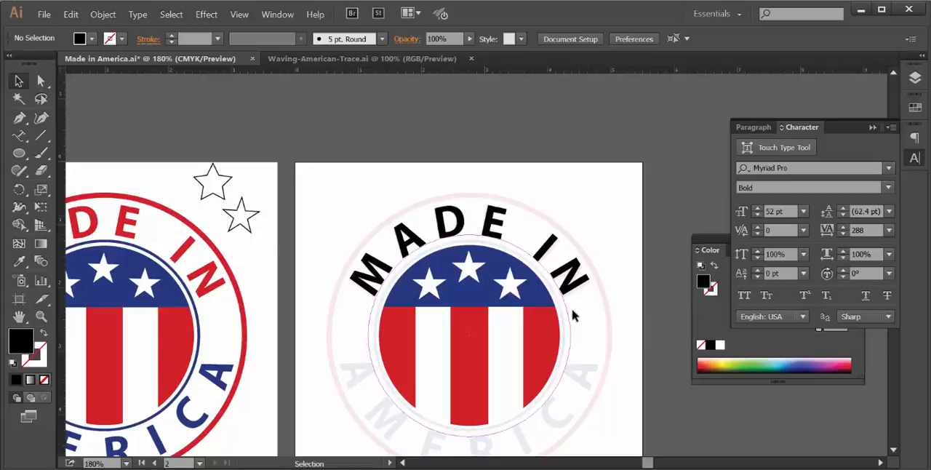
- Copy the "MADE IN" path text, paste it in place, and flip the copy to the inside of the circle's lower half
click(522, 256)
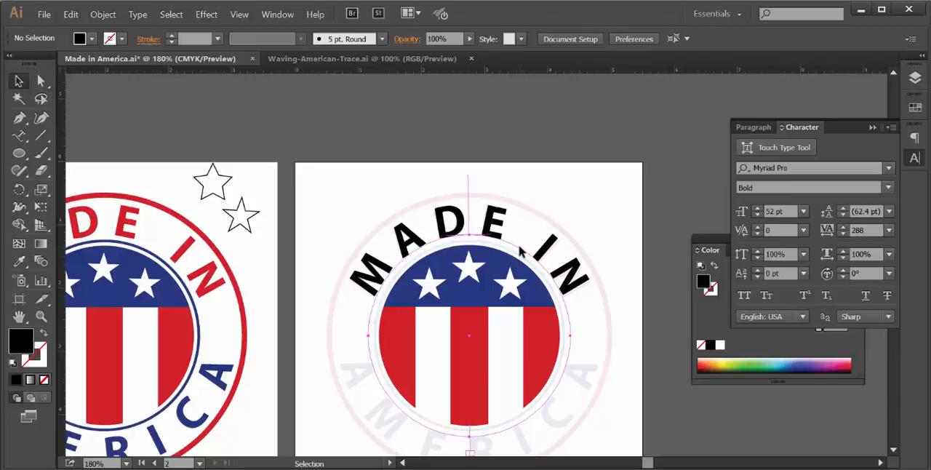
click(71, 14)
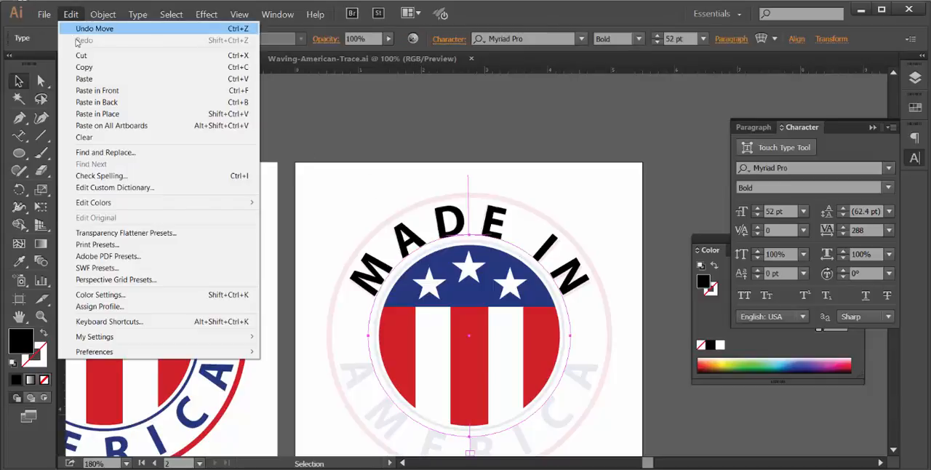
click(71, 14)
click(68, 15)
click(97, 114)
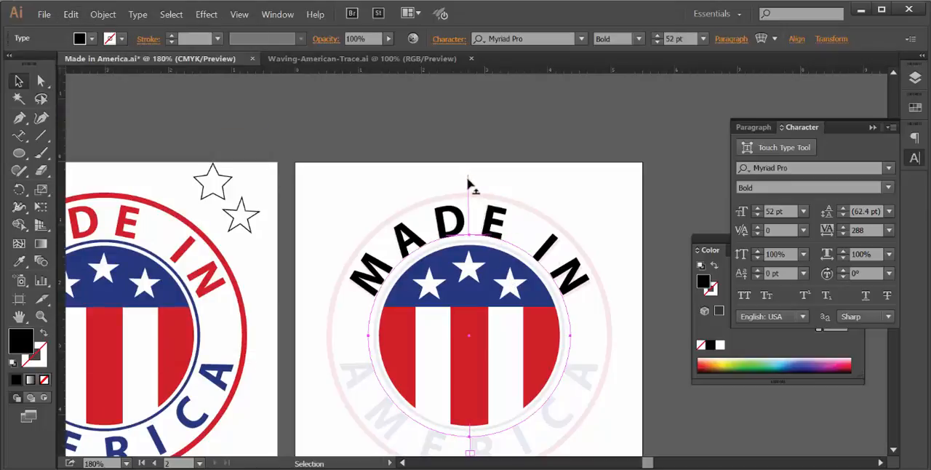
mouse_move(468, 183)
mouse_down()
mouse_move(538, 202)
mouse_move(619, 272)
mouse_move(630, 360)
mouse_move(607, 453)
mouse_move(575, 465)
mouse_move(509, 262)
mouse_move(455, 281)
mouse_move(463, 220)
mouse_move(471, 227)
mouse_move(482, 200)
mouse_move(467, 199)
mouse_up()
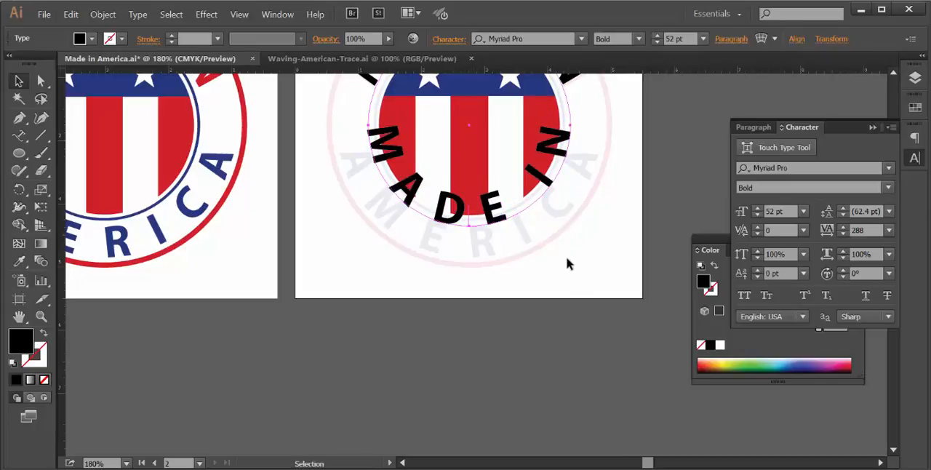
- Replace the wording of the flipped text on the circle's lower half with "AMERICA"
key(t)
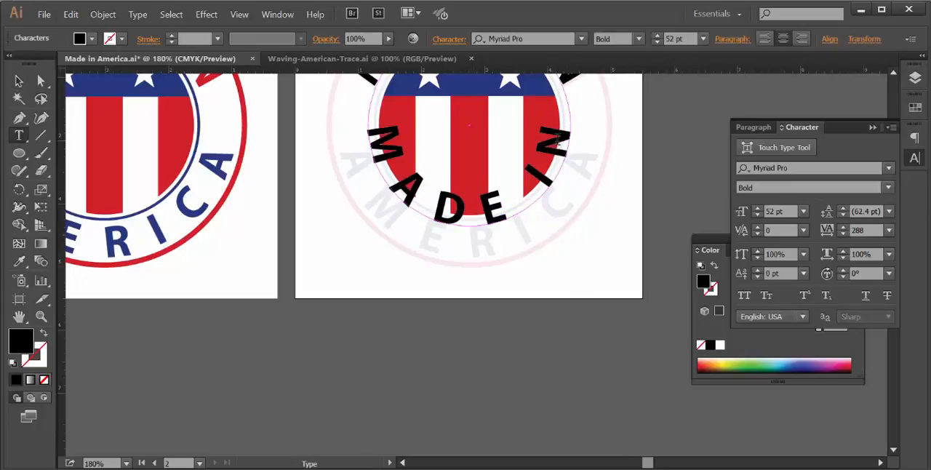
drag(568, 135, 370, 138)
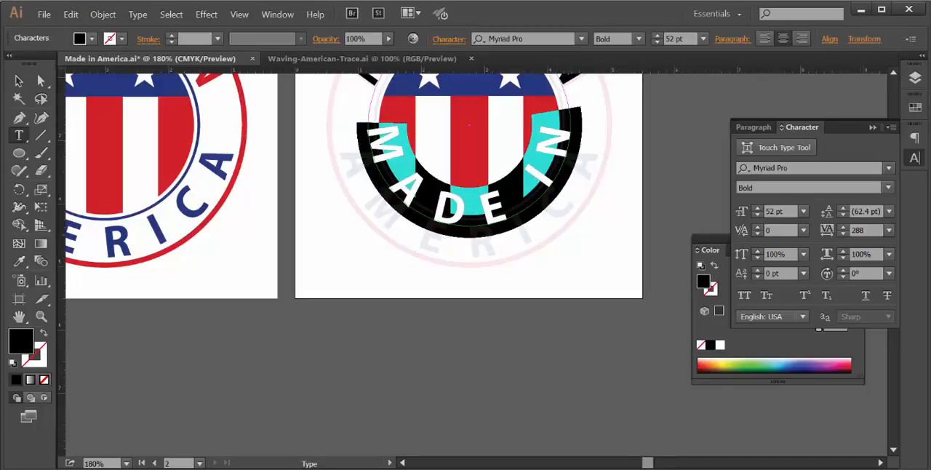
text(AM)
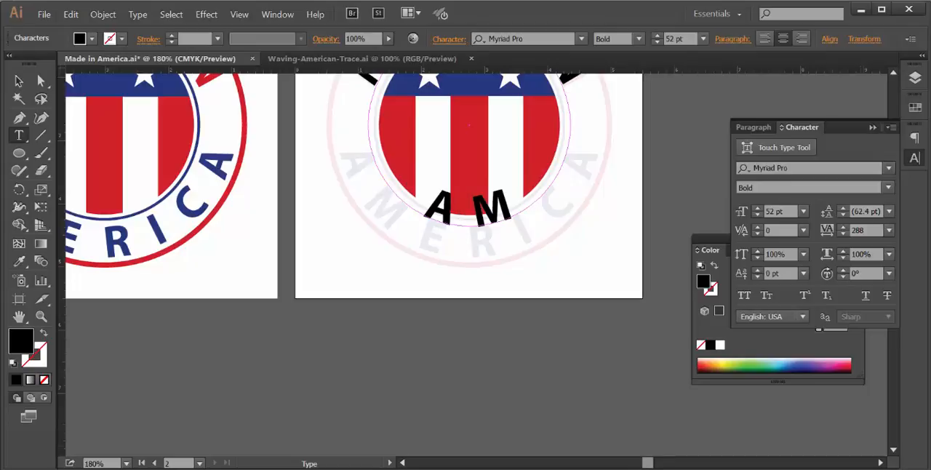
text(ER)
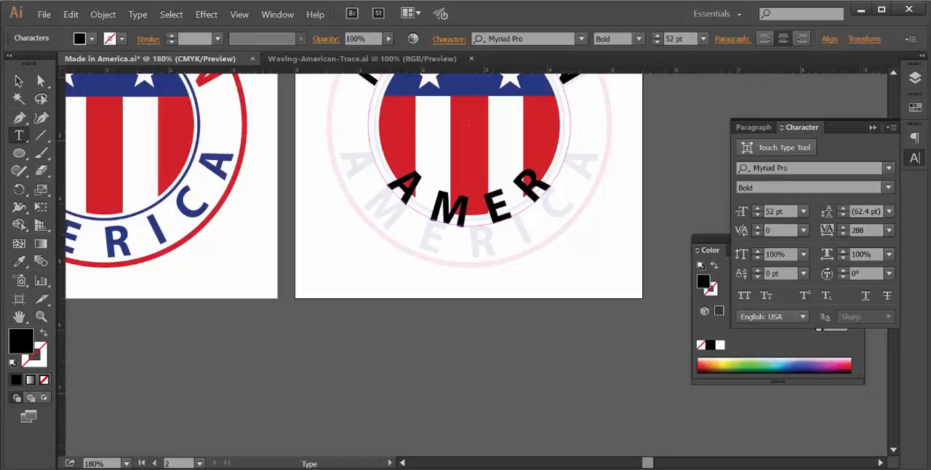
text(ICA)
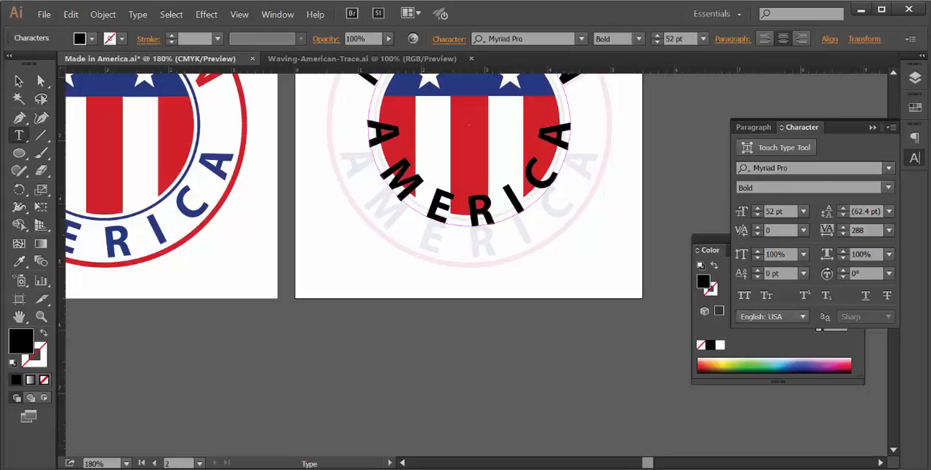
key(Escape)
- Set the baseline shift of the "AMERICA" text to -35 pt so it sits outside the flag circle
click(894, 74)
click(894, 73)
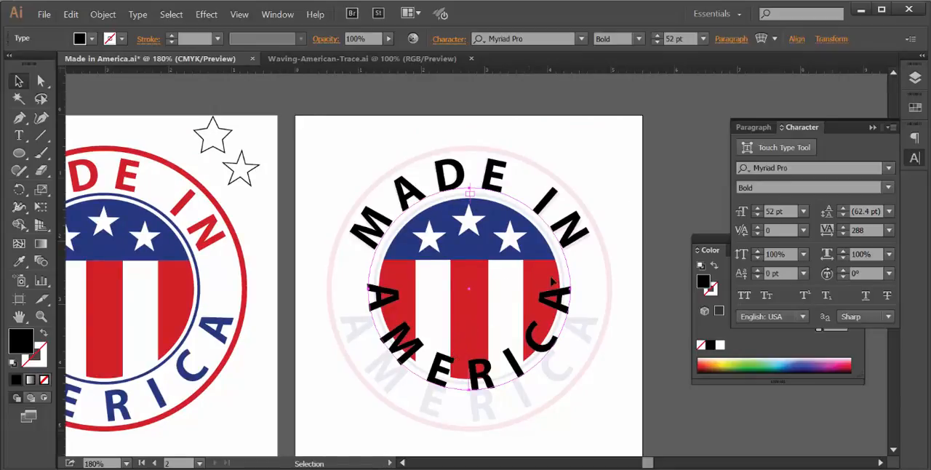
click(758, 271)
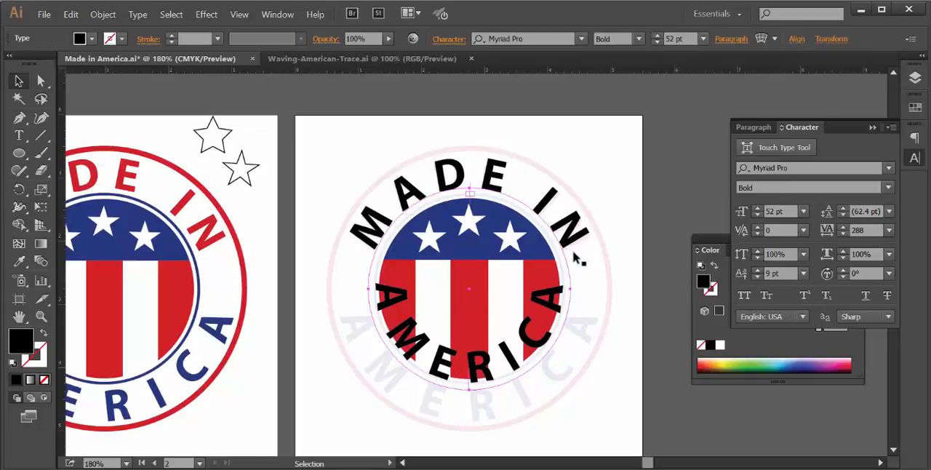
click(758, 277)
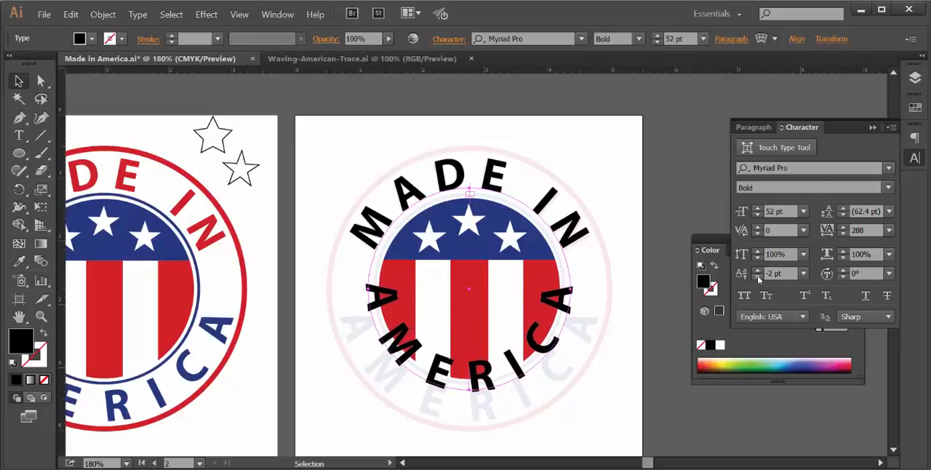
click(758, 278)
click(758, 278)
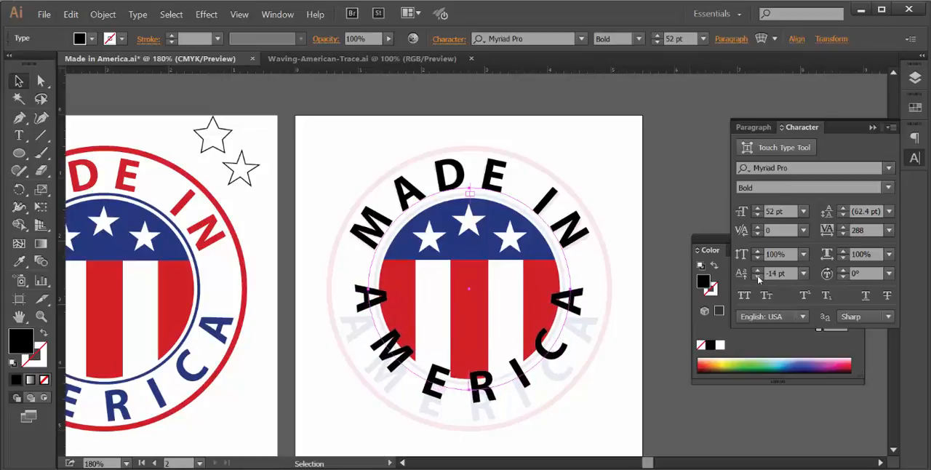
click(758, 278)
click(758, 278)
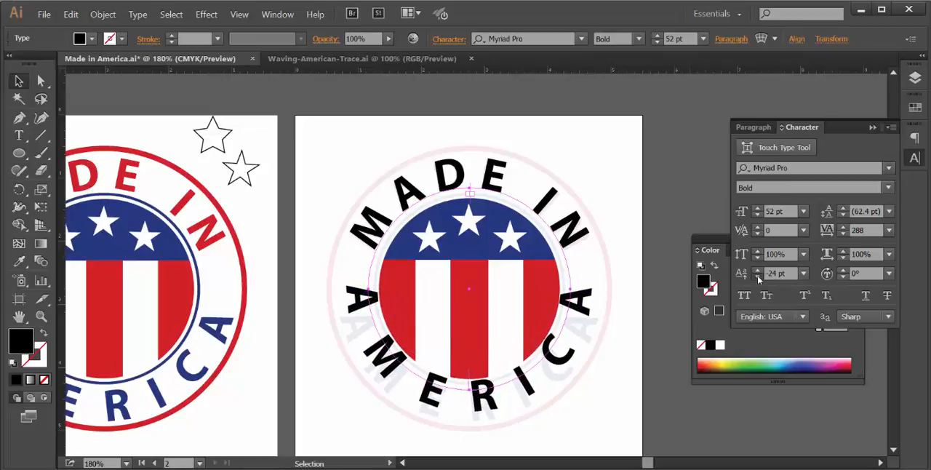
click(758, 278)
click(758, 278)
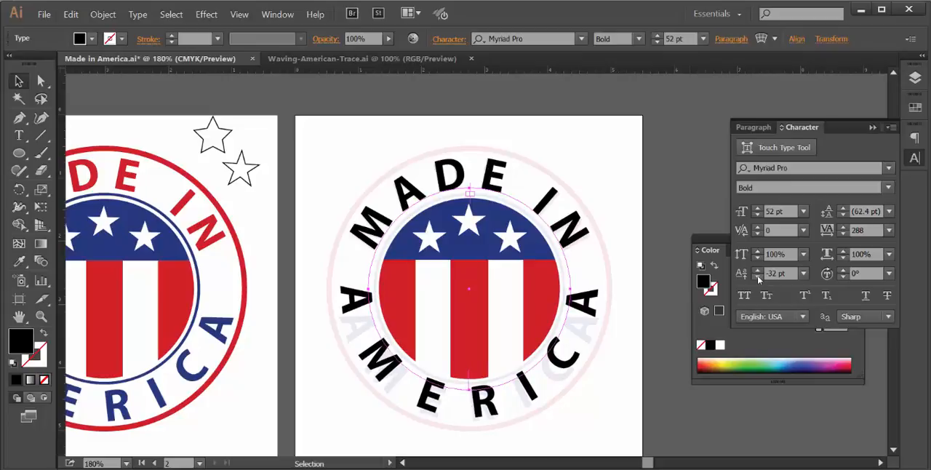
click(758, 278)
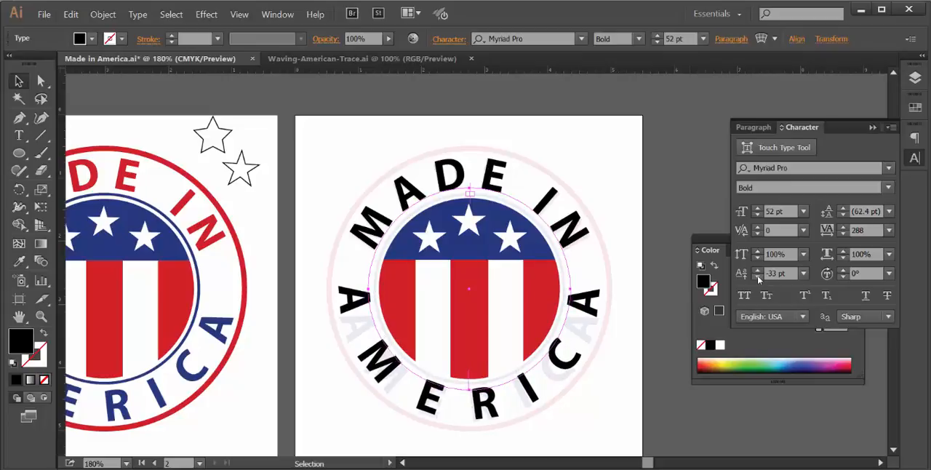
click(758, 278)
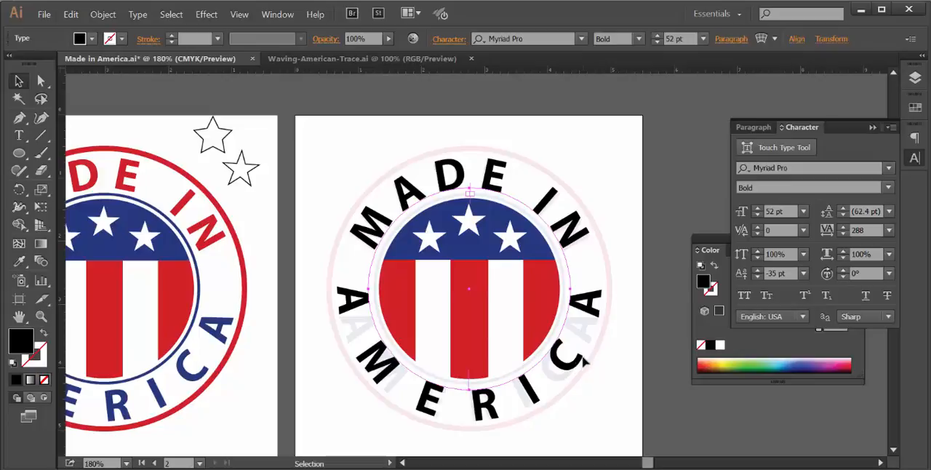
- Recolor all the "AMERICA" letters with the document's blue swatch
double_click(594, 300)
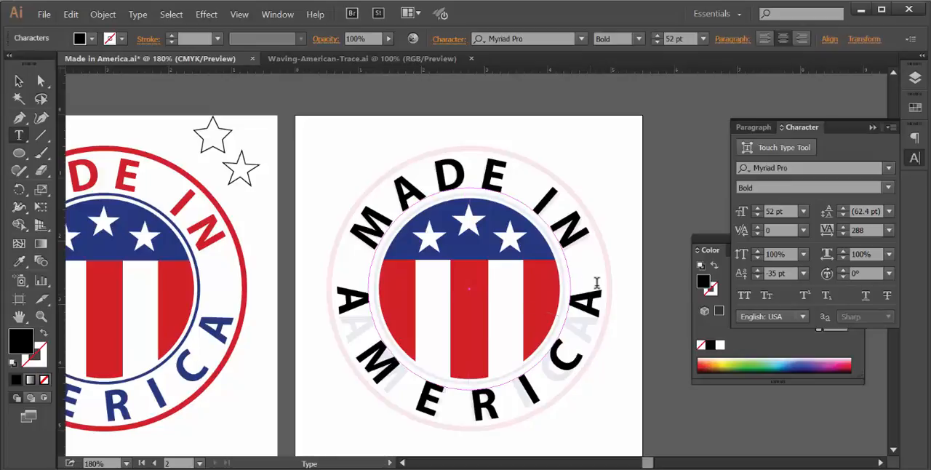
drag(598, 279, 335, 288)
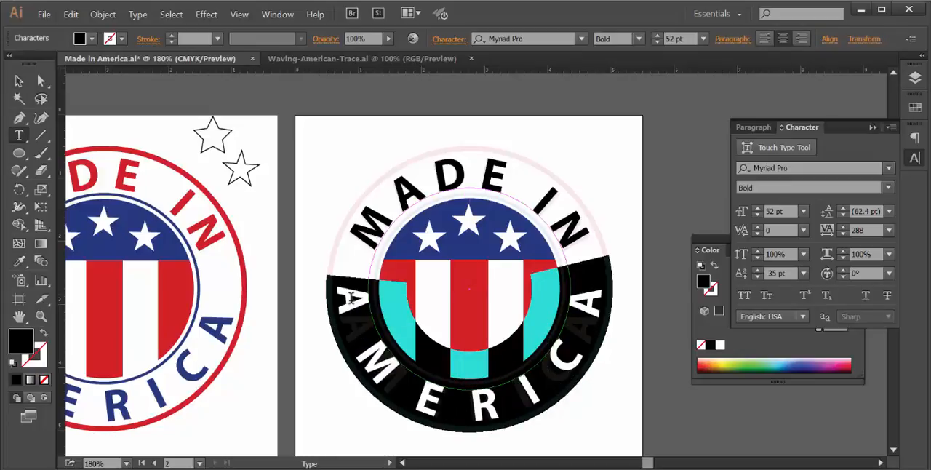
click(916, 107)
click(777, 139)
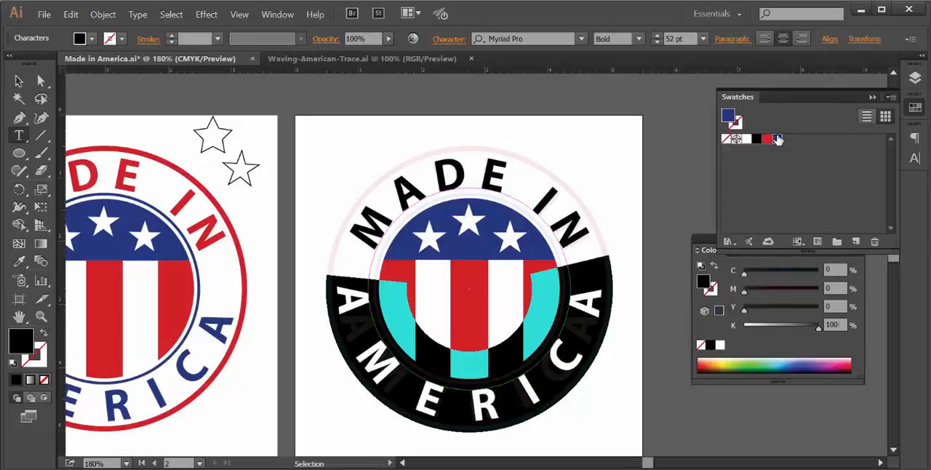
click(566, 249)
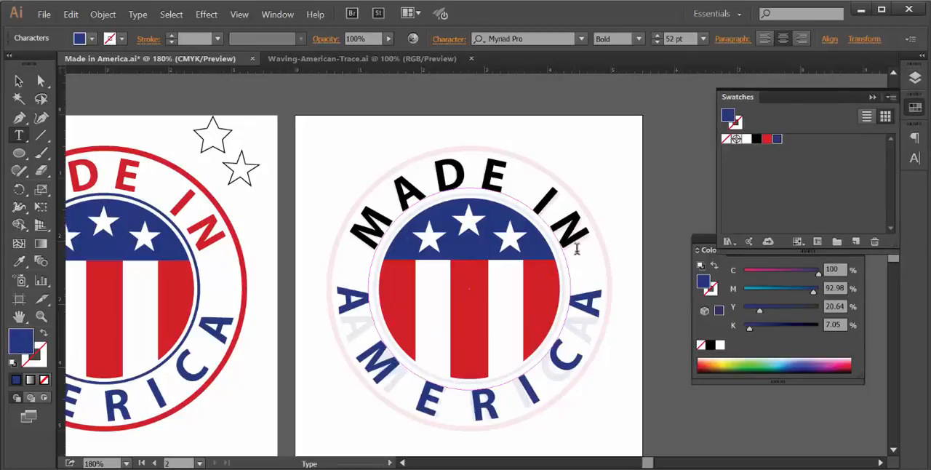
- Recolor all the "MADE IN" letters with the red swatch and deselect the text
drag(580, 240, 342, 234)
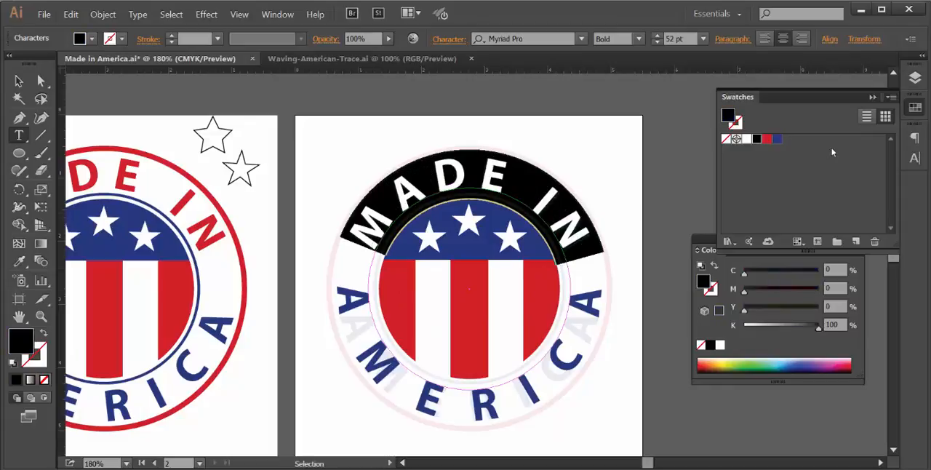
click(767, 138)
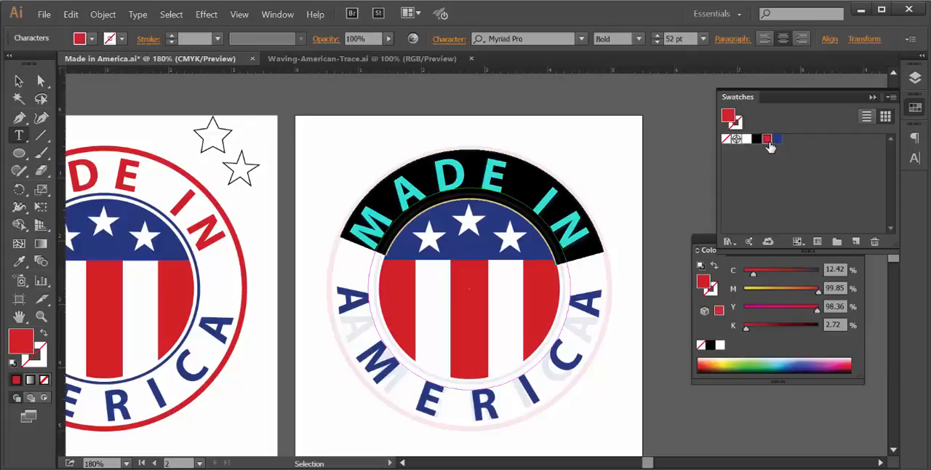
key(Escape)
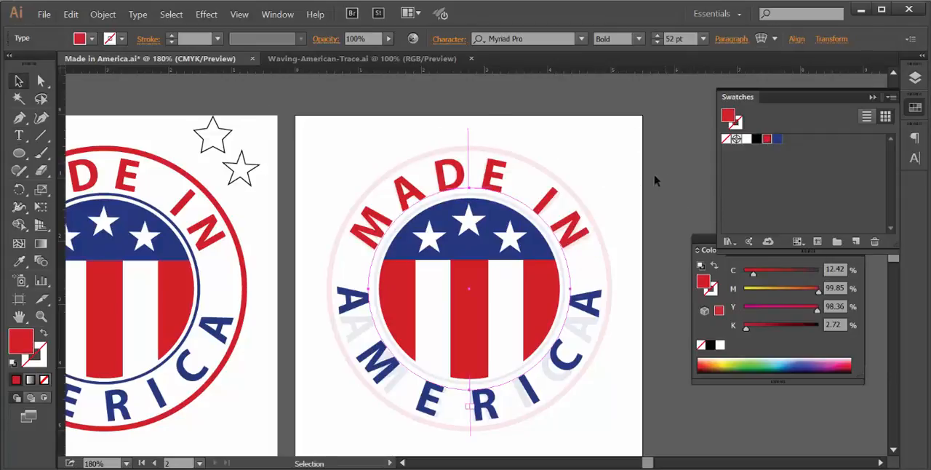
click(330, 138)
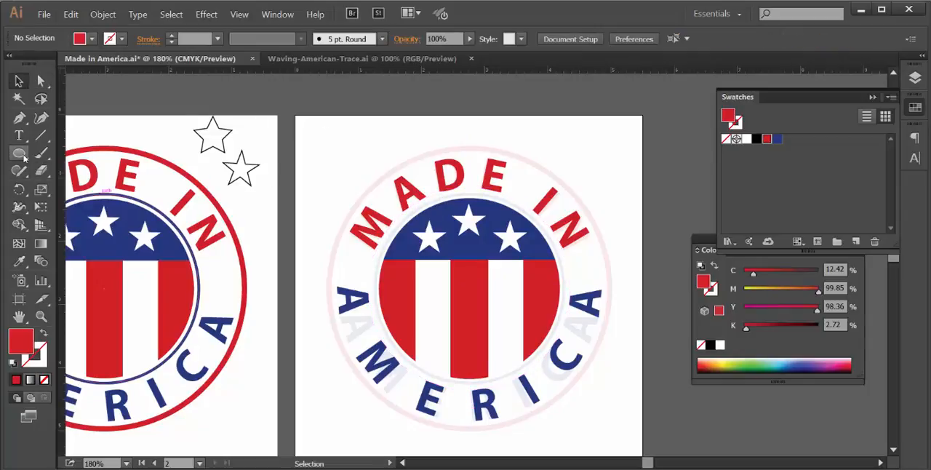
- Draw a circle from the flag's center, slightly larger than the flag, and nudge it up to center it
drag(24, 158, 48, 188)
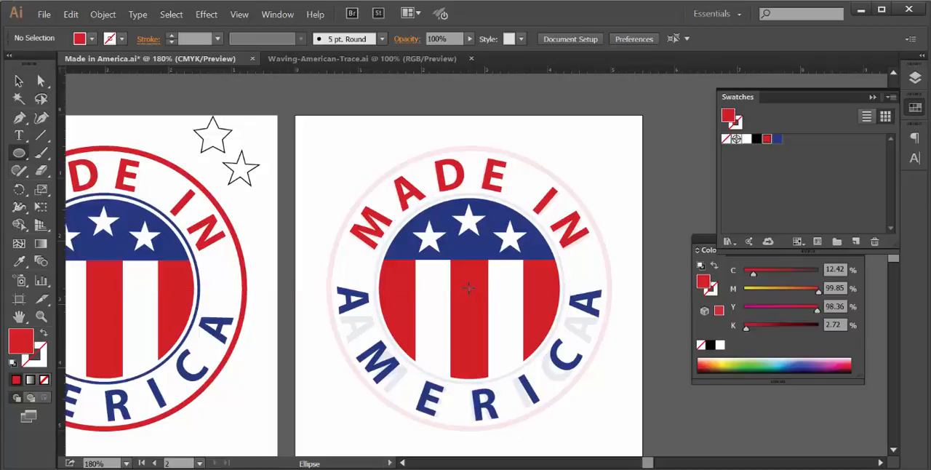
drag(469, 288, 566, 293)
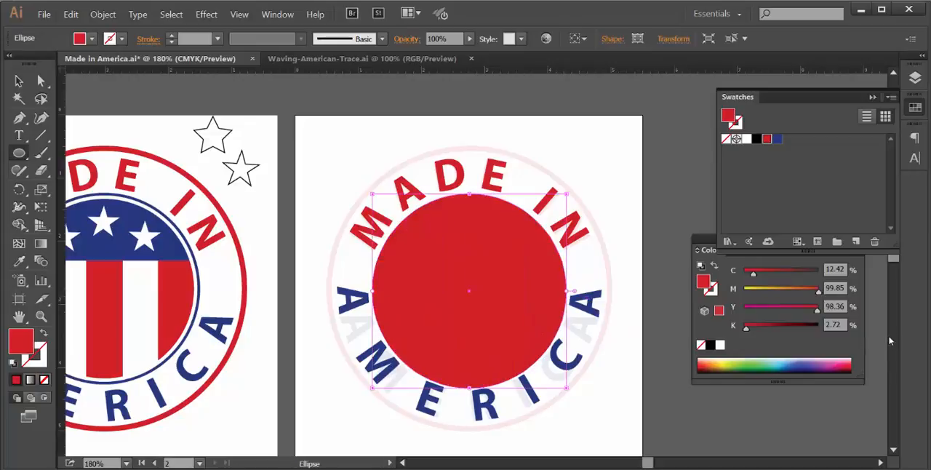
key(Up)
key(Up)
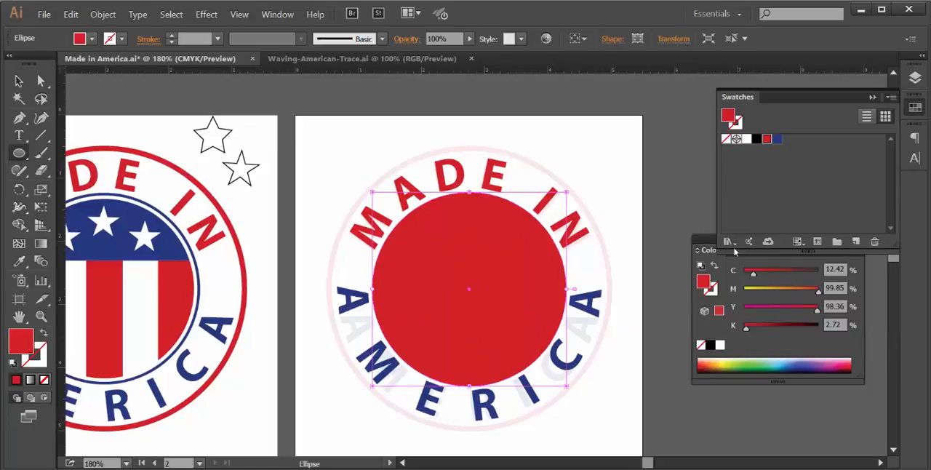
- Swap the circle's fill and stroke, and resize it around its center to about 3 in across, just outside the flag
click(42, 334)
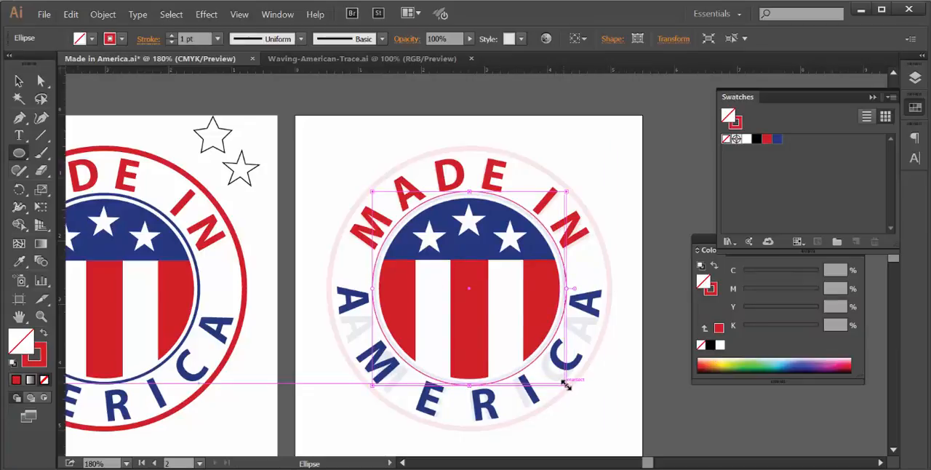
drag(566, 385, 566, 380)
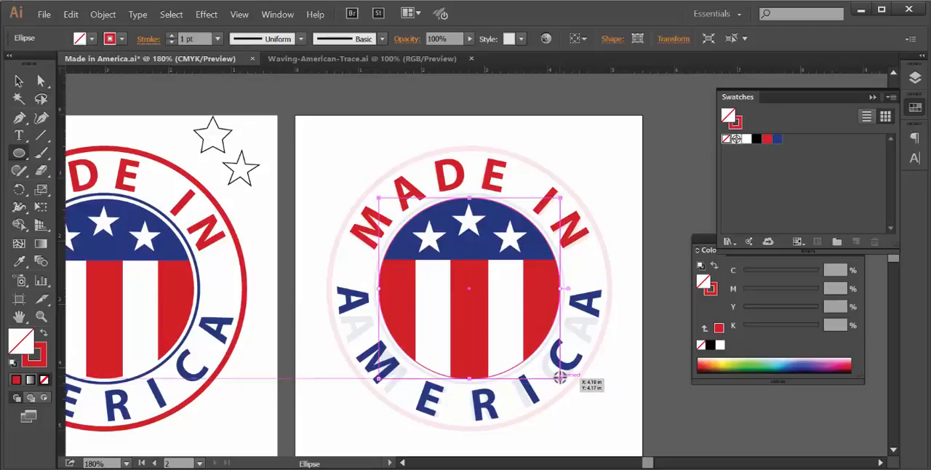
drag(561, 379, 566, 382)
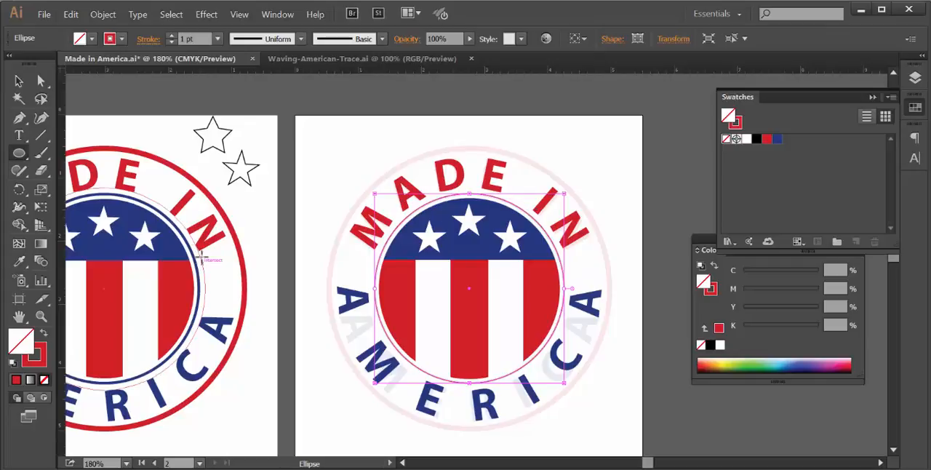
- Give the circle around the flag a 3 pt blue stroke and no fill
click(776, 139)
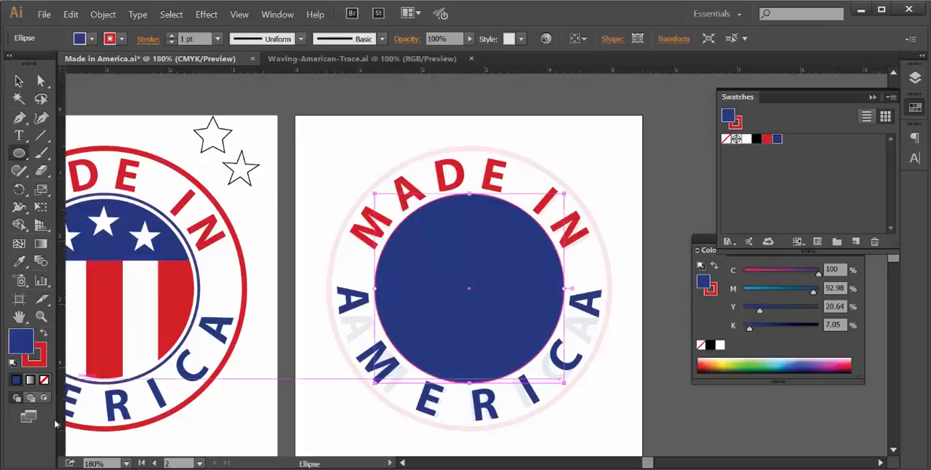
click(43, 333)
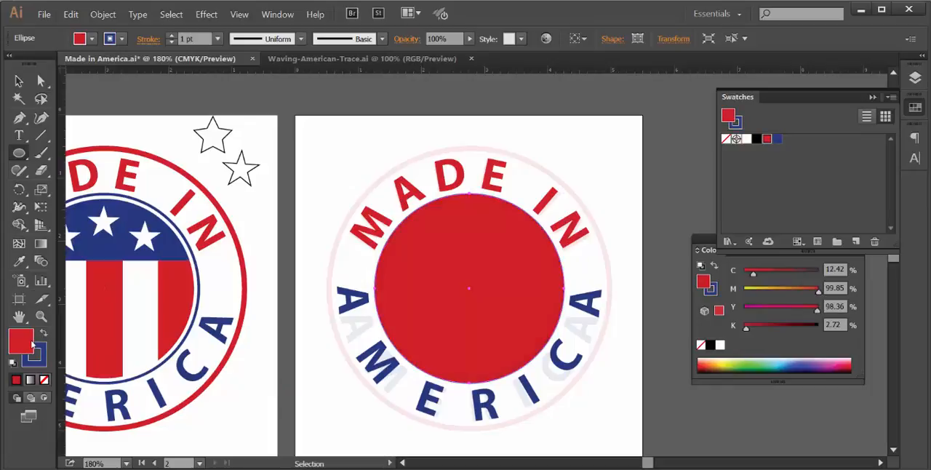
click(43, 380)
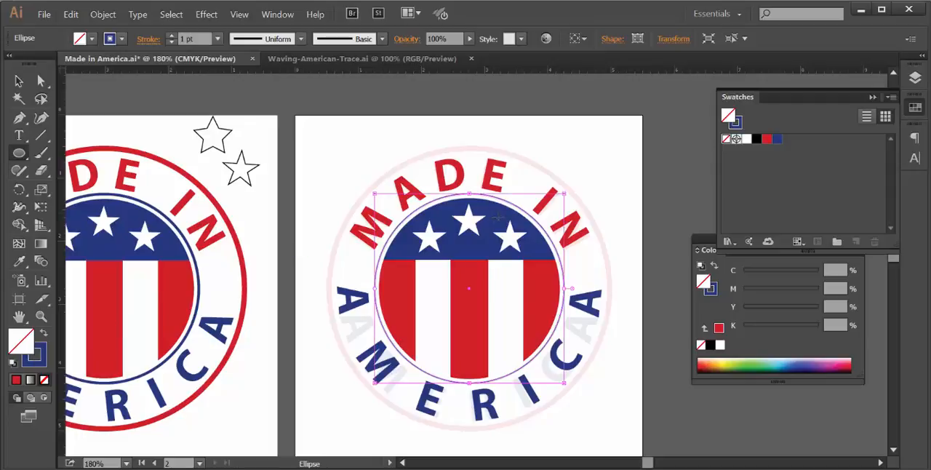
click(172, 35)
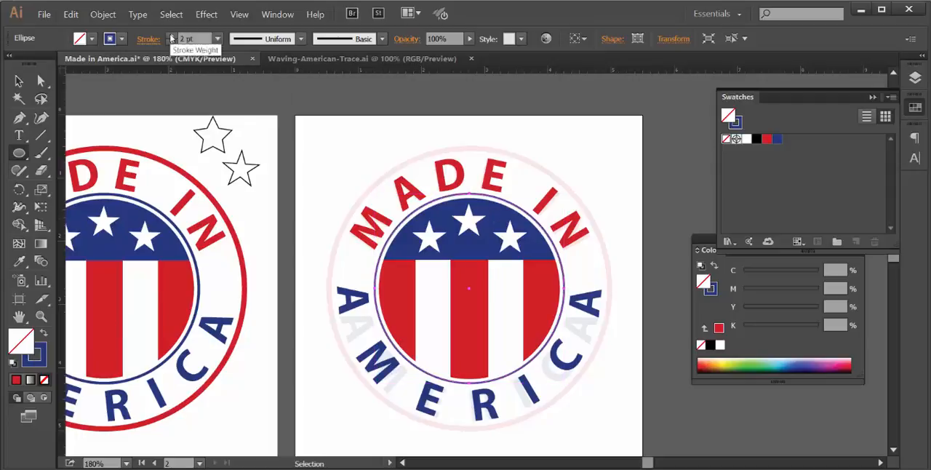
click(172, 35)
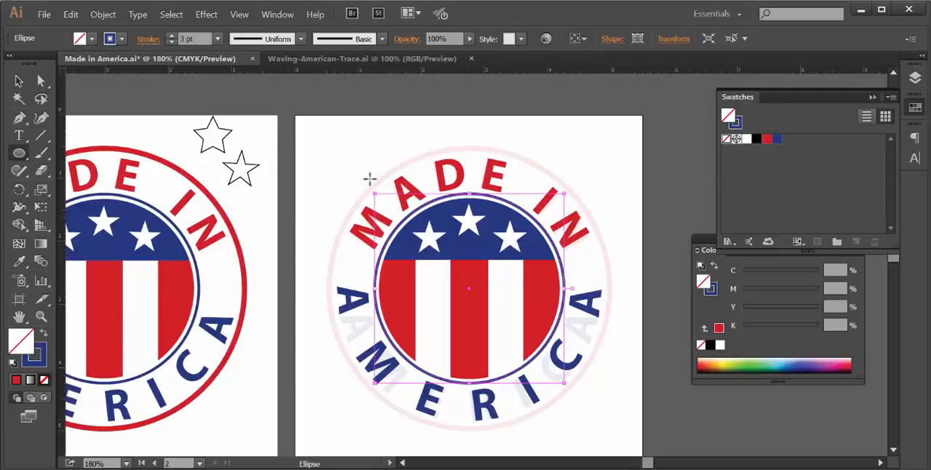
- Duplicate the blue ring in place and scale the copy around its center to about 4.456 in across, matching the faded outer ring
click(41, 81)
key(v)
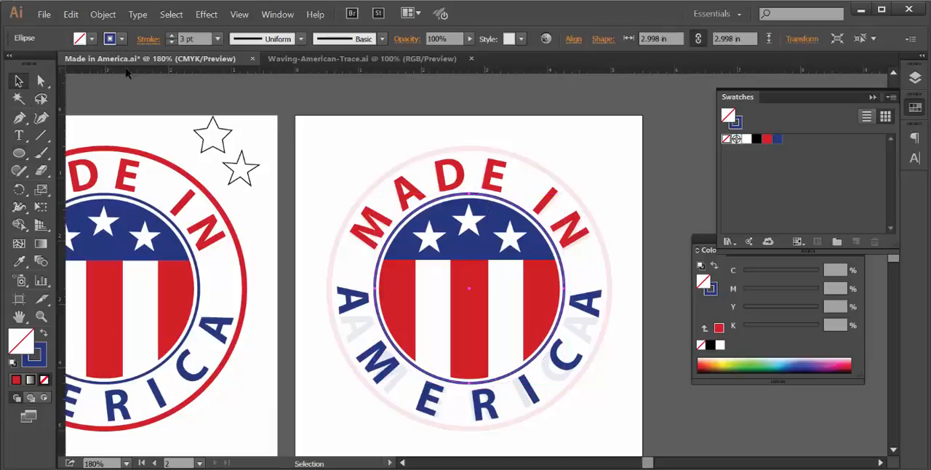
click(71, 14)
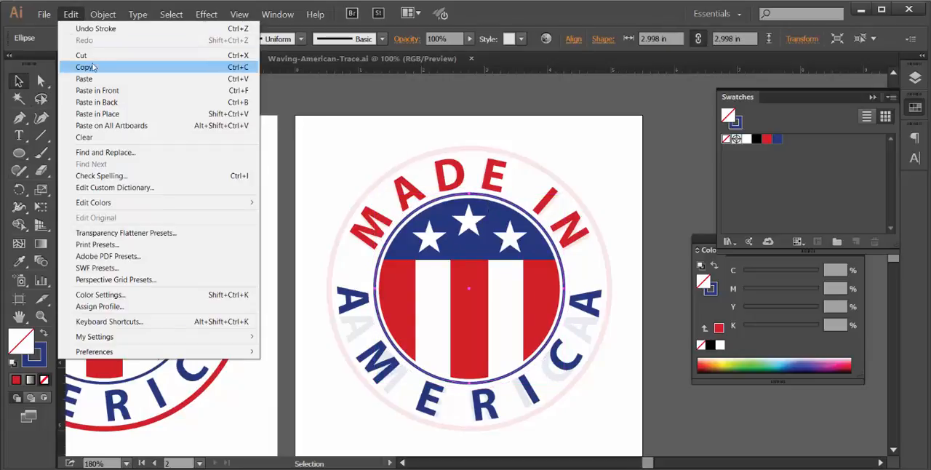
click(92, 67)
click(75, 16)
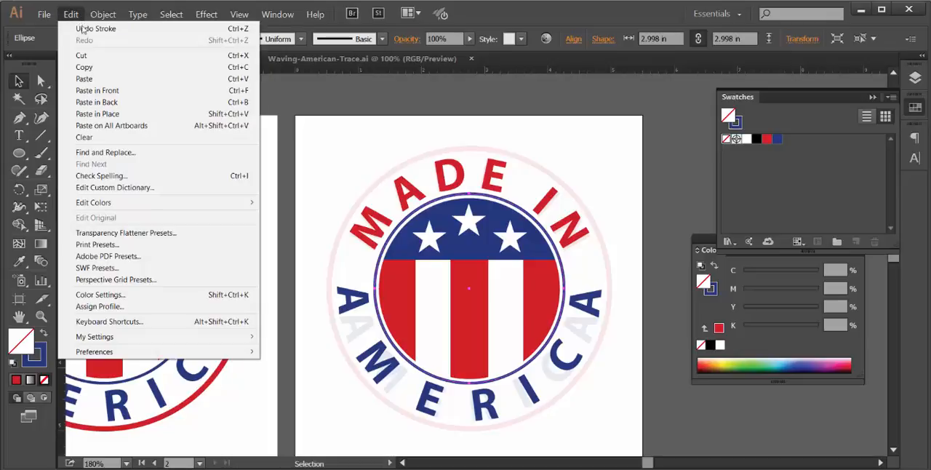
click(97, 114)
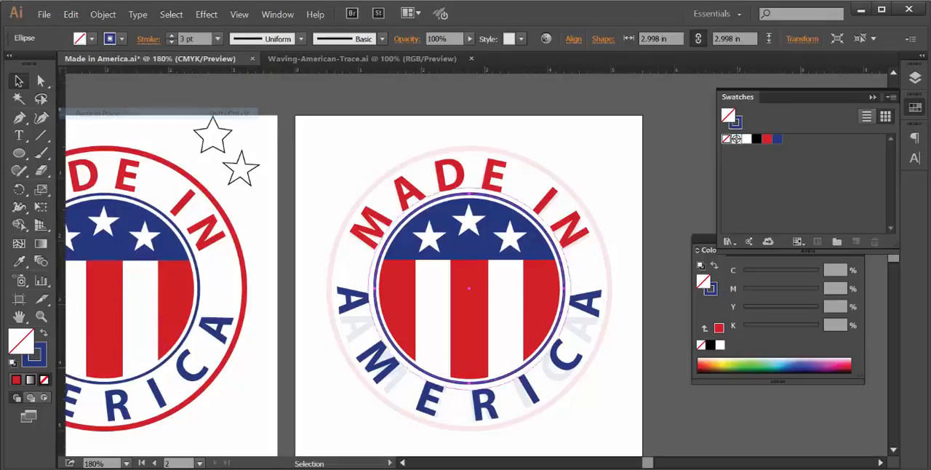
key(e)
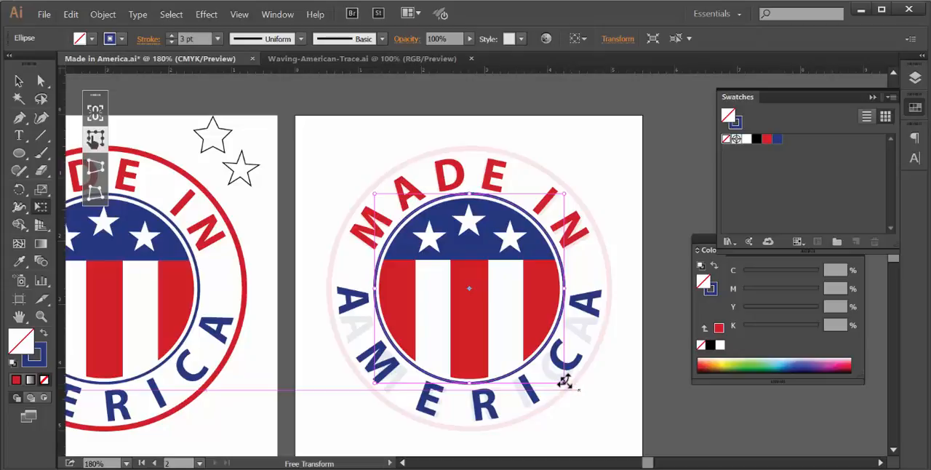
drag(566, 381, 636, 403)
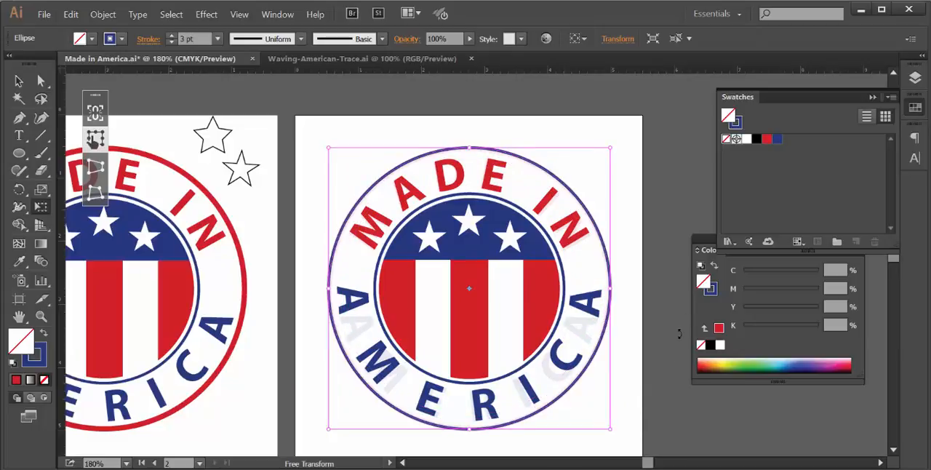
- Give the enlarged outer circle a 6 pt red stroke and no fill, and deselect it
click(766, 139)
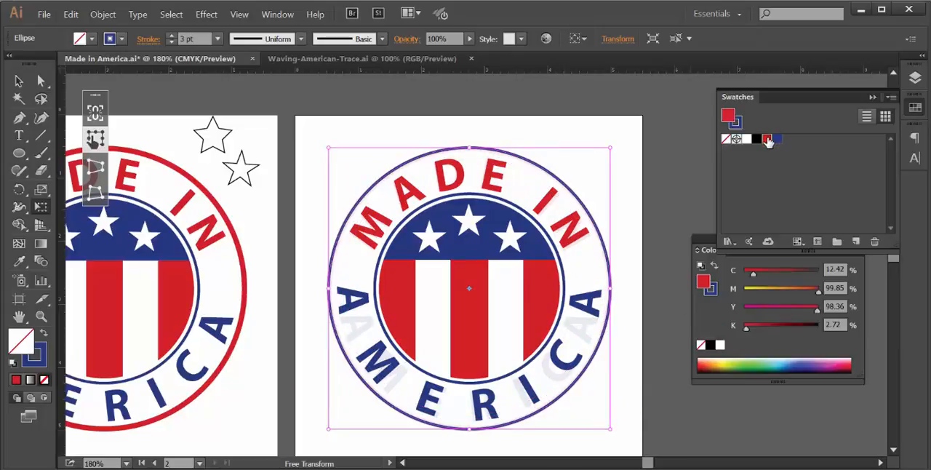
click(44, 334)
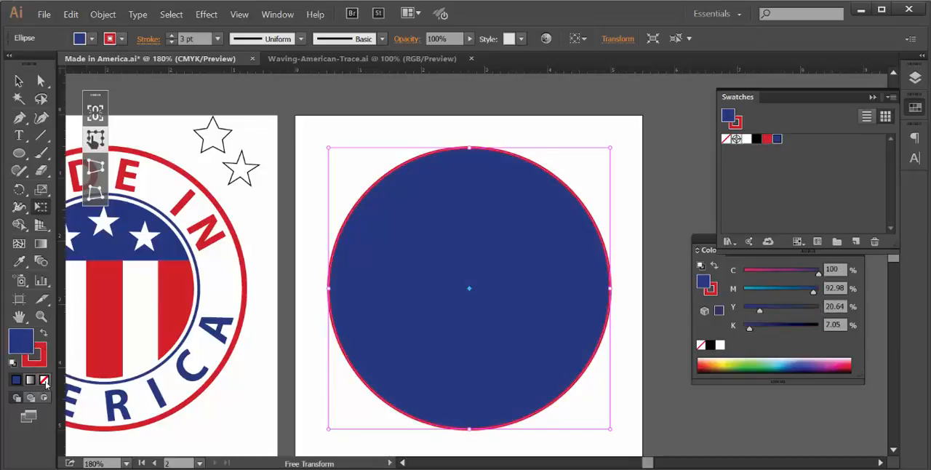
click(45, 380)
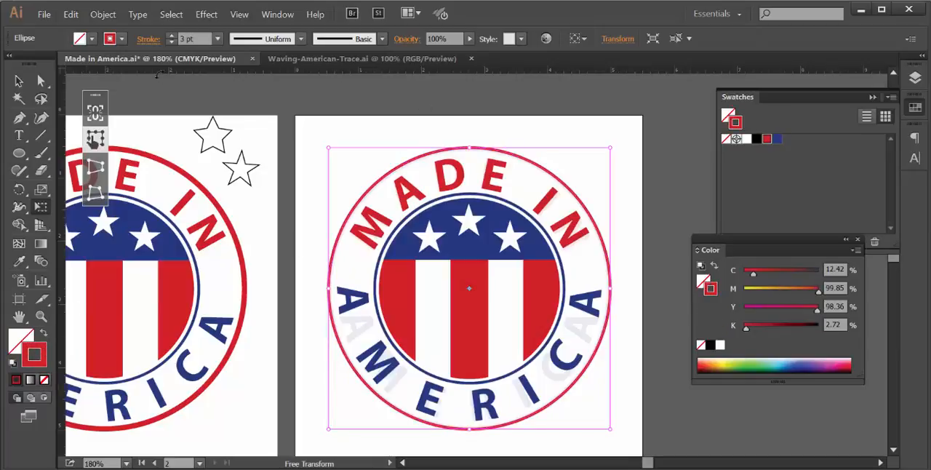
click(172, 35)
click(172, 35)
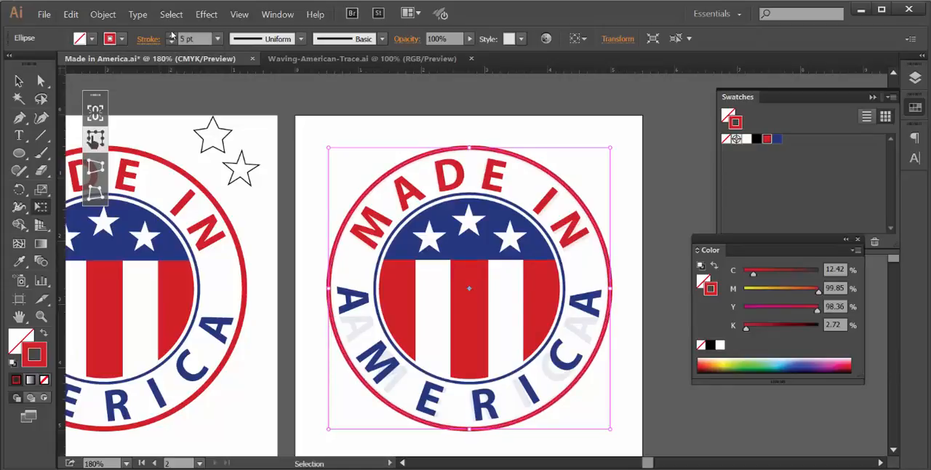
click(172, 36)
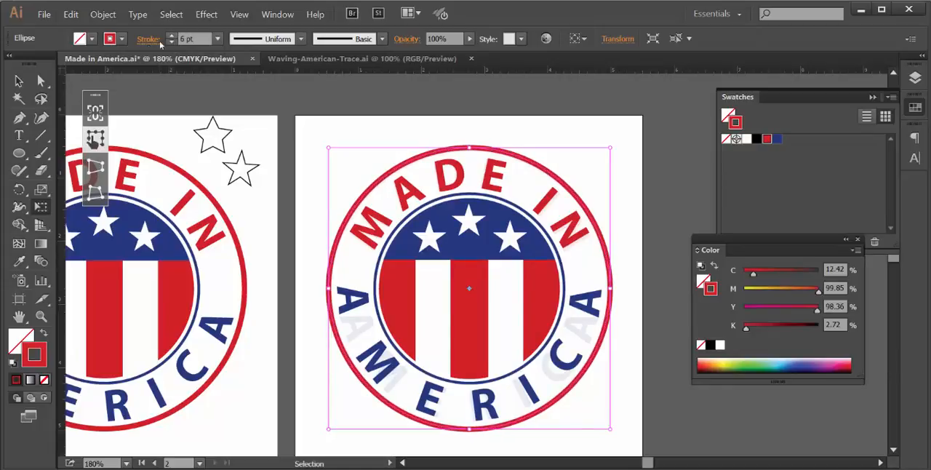
click(19, 81)
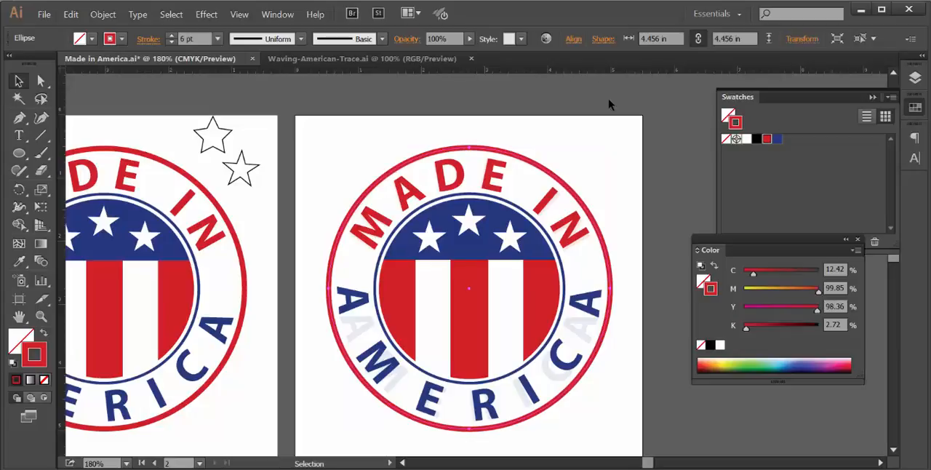
click(660, 122)
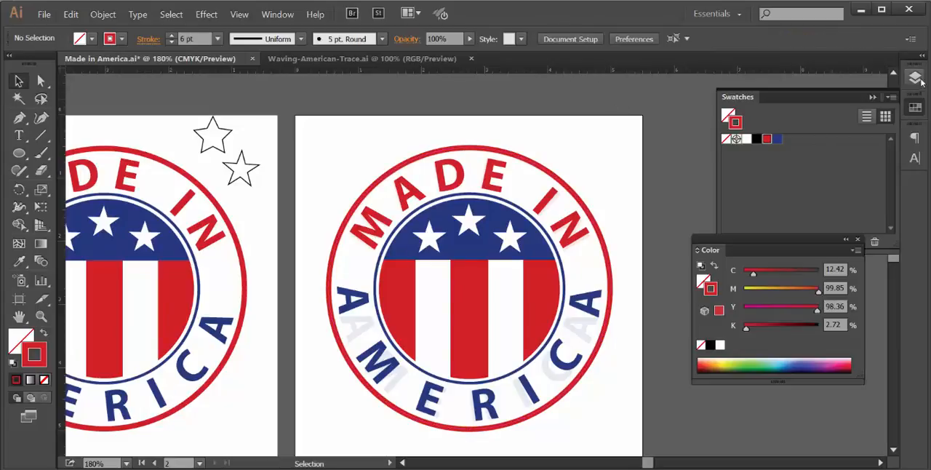
- Hide Layer 3, which holds the faded reference emblem
click(915, 77)
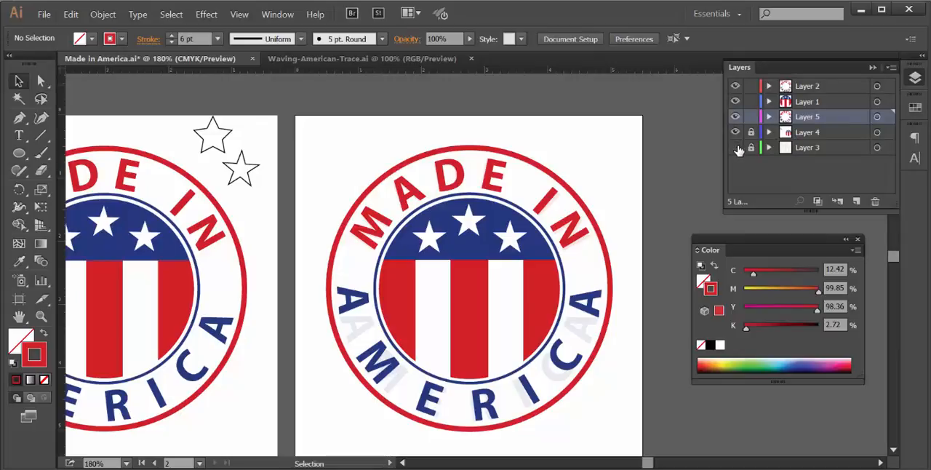
click(736, 148)
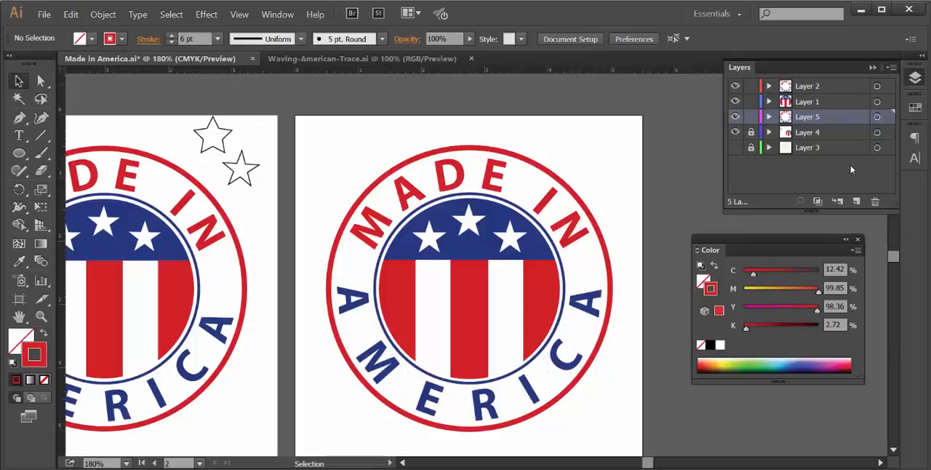